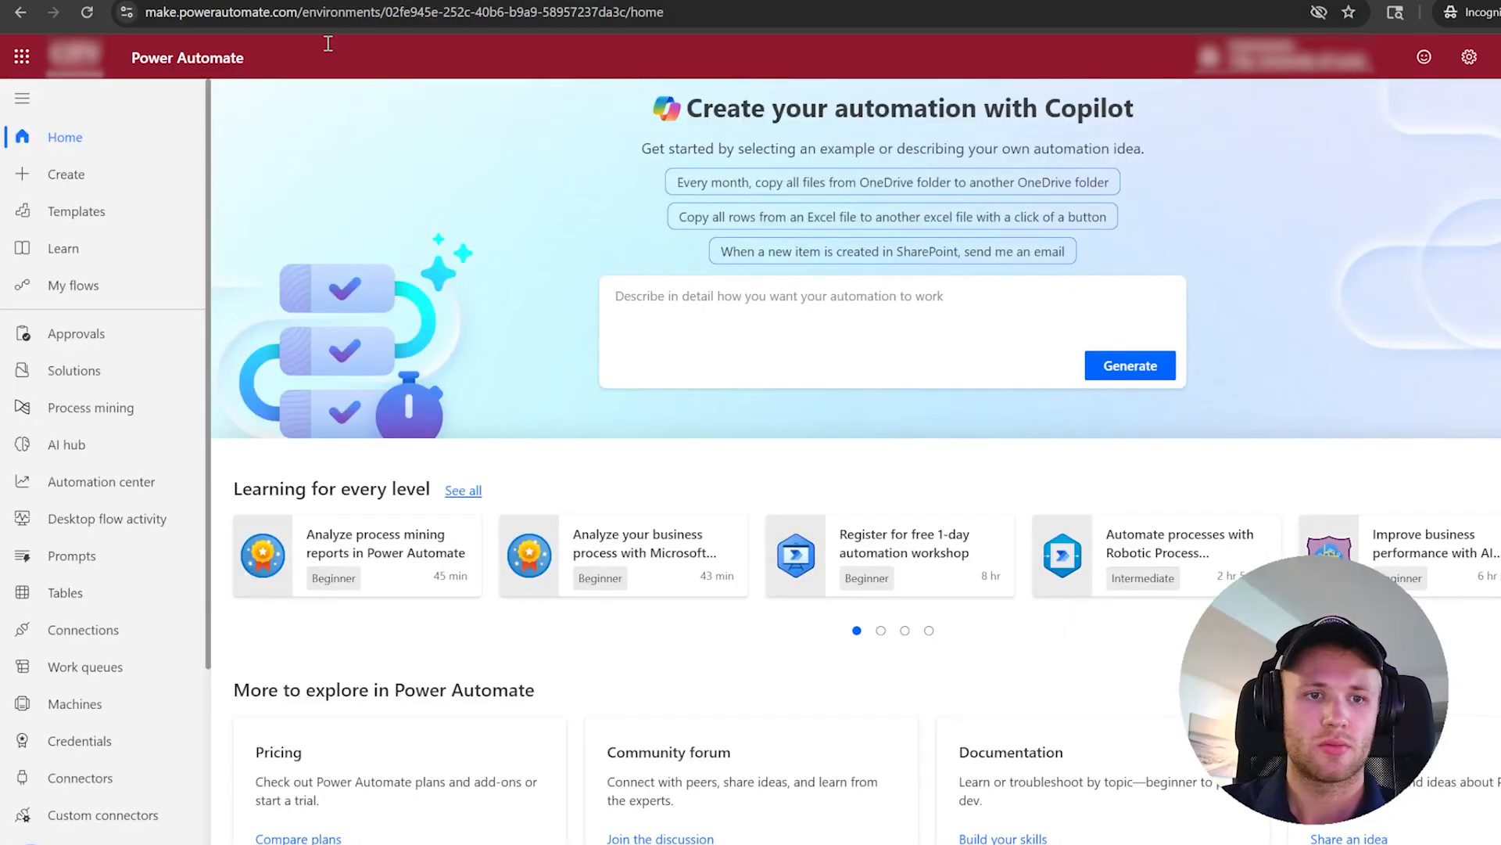
Start a new automated cloud flow with the Office 365 Outlook trigger "When a new email arrives (V3)".
click(110, 285)
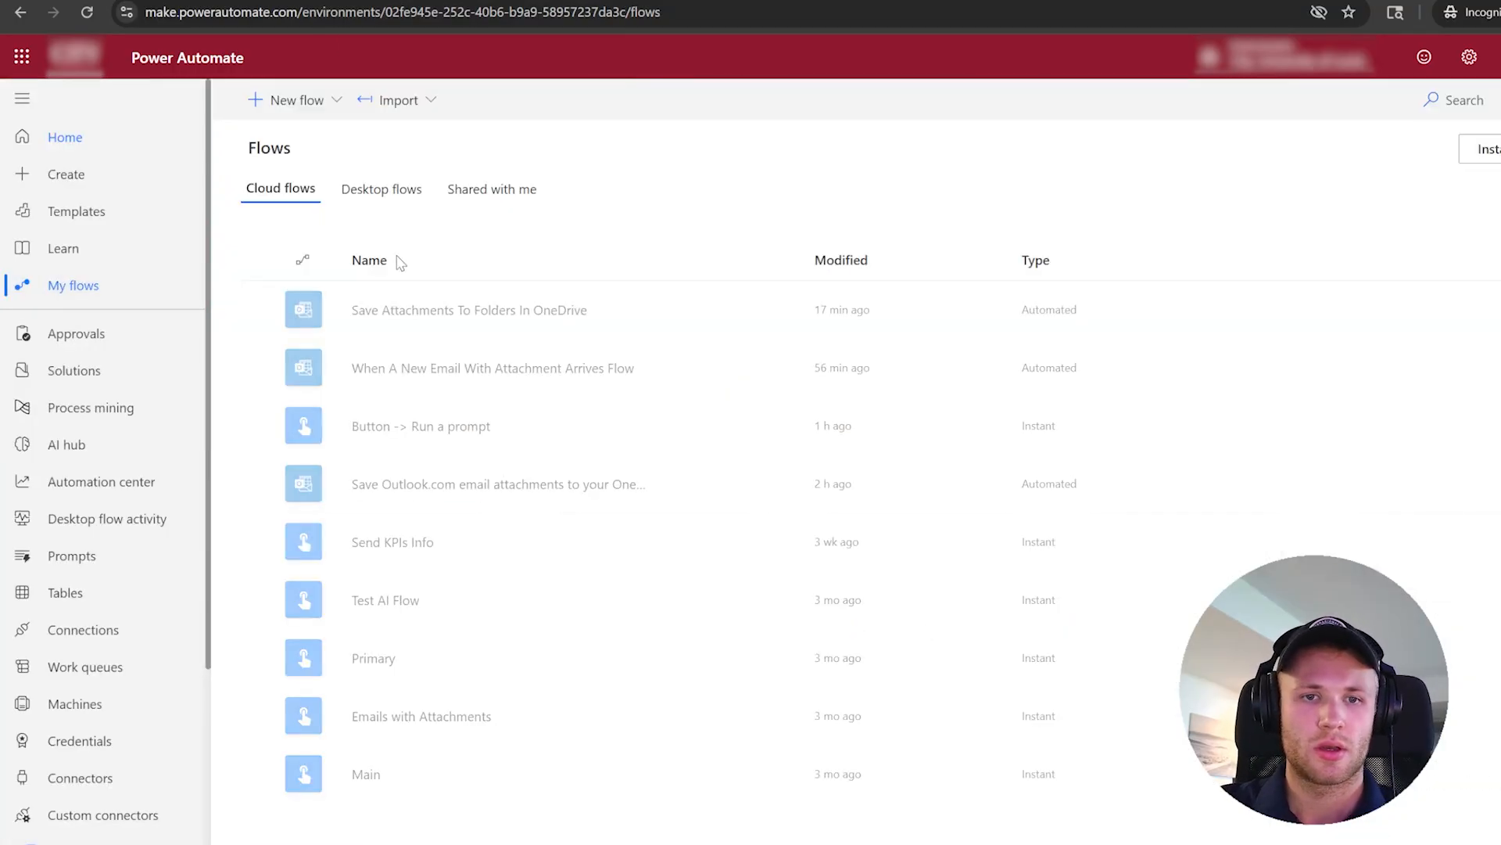
click(305, 111)
click(332, 272)
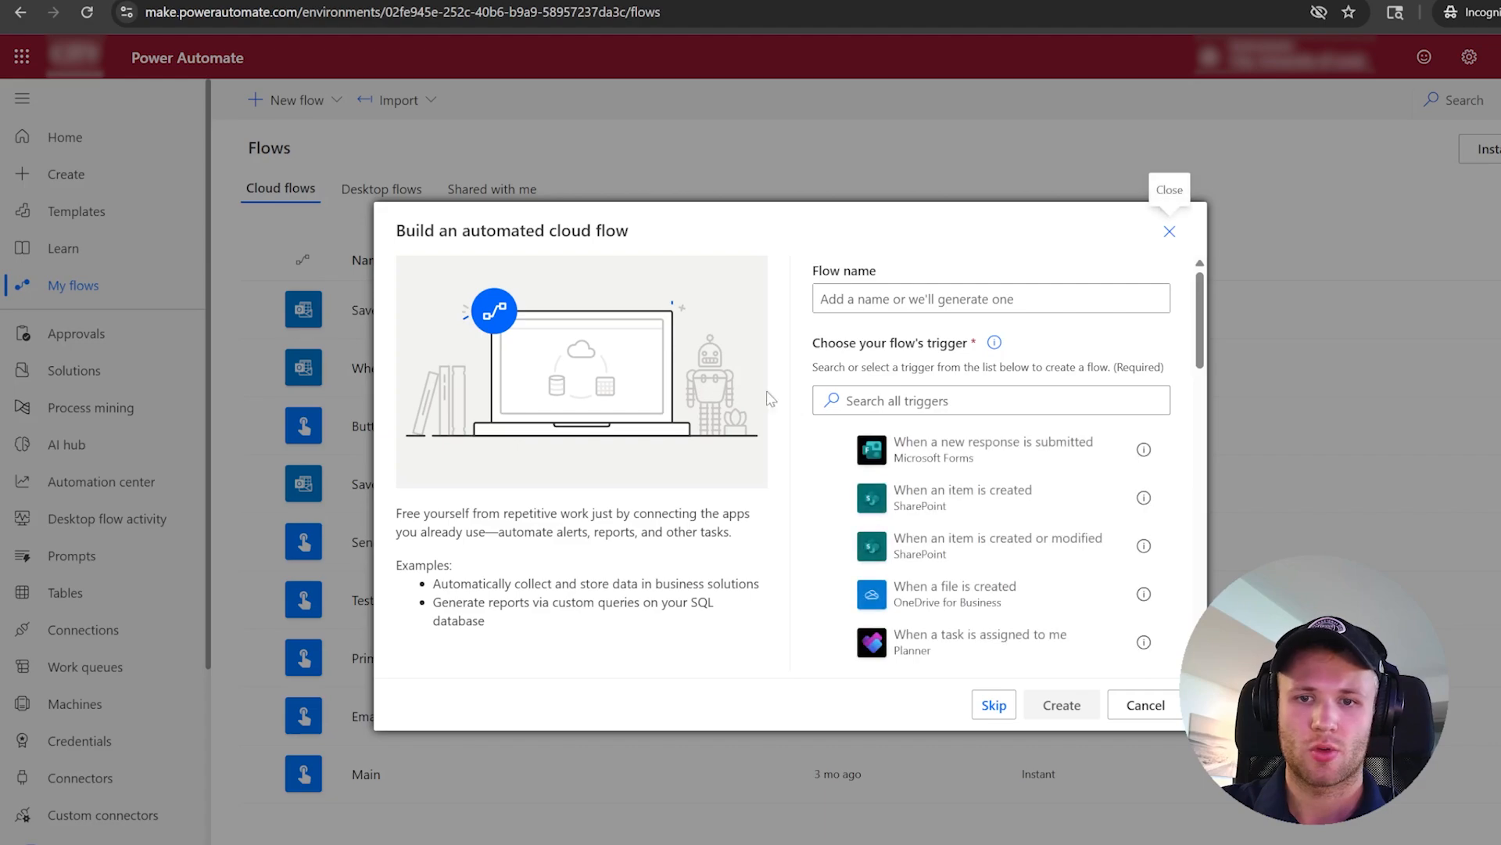
click(863, 398)
text(when a n)
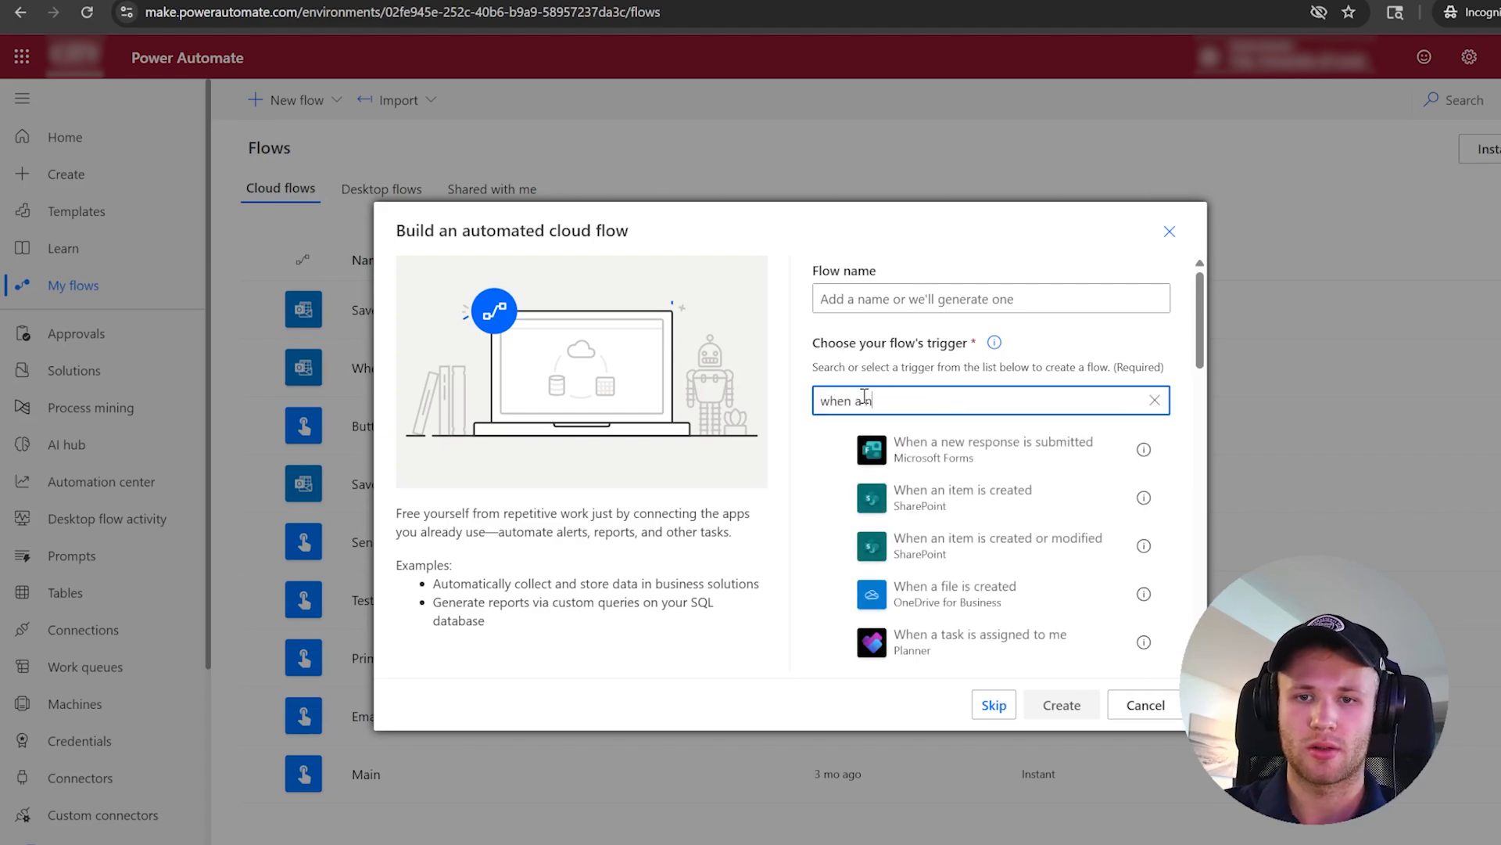
text(ew email)
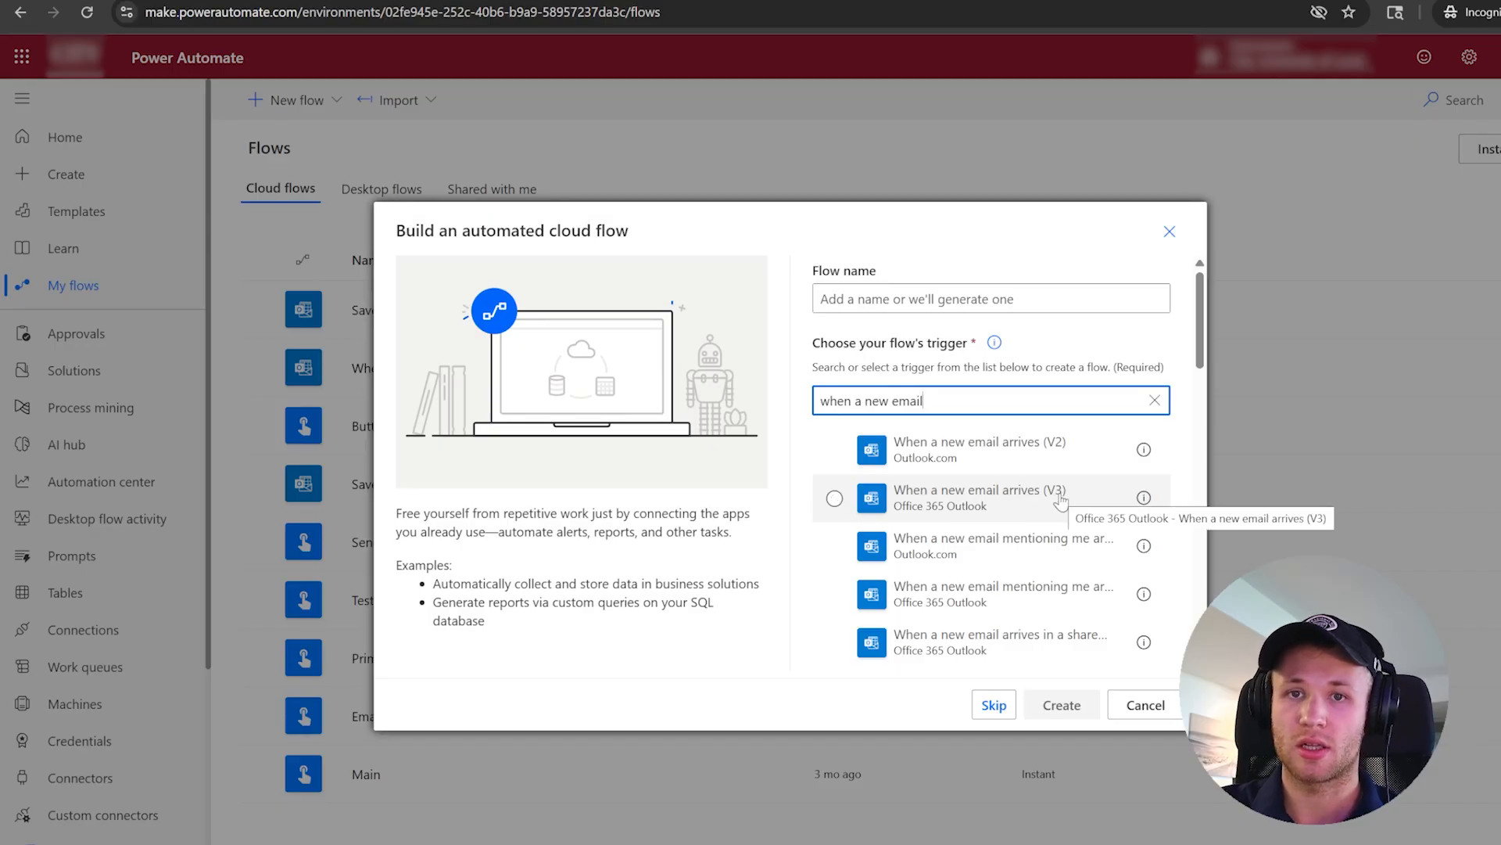
click(835, 501)
Name the flow "Save Attachments To OneDrive Folders" and create it.
click(883, 299)
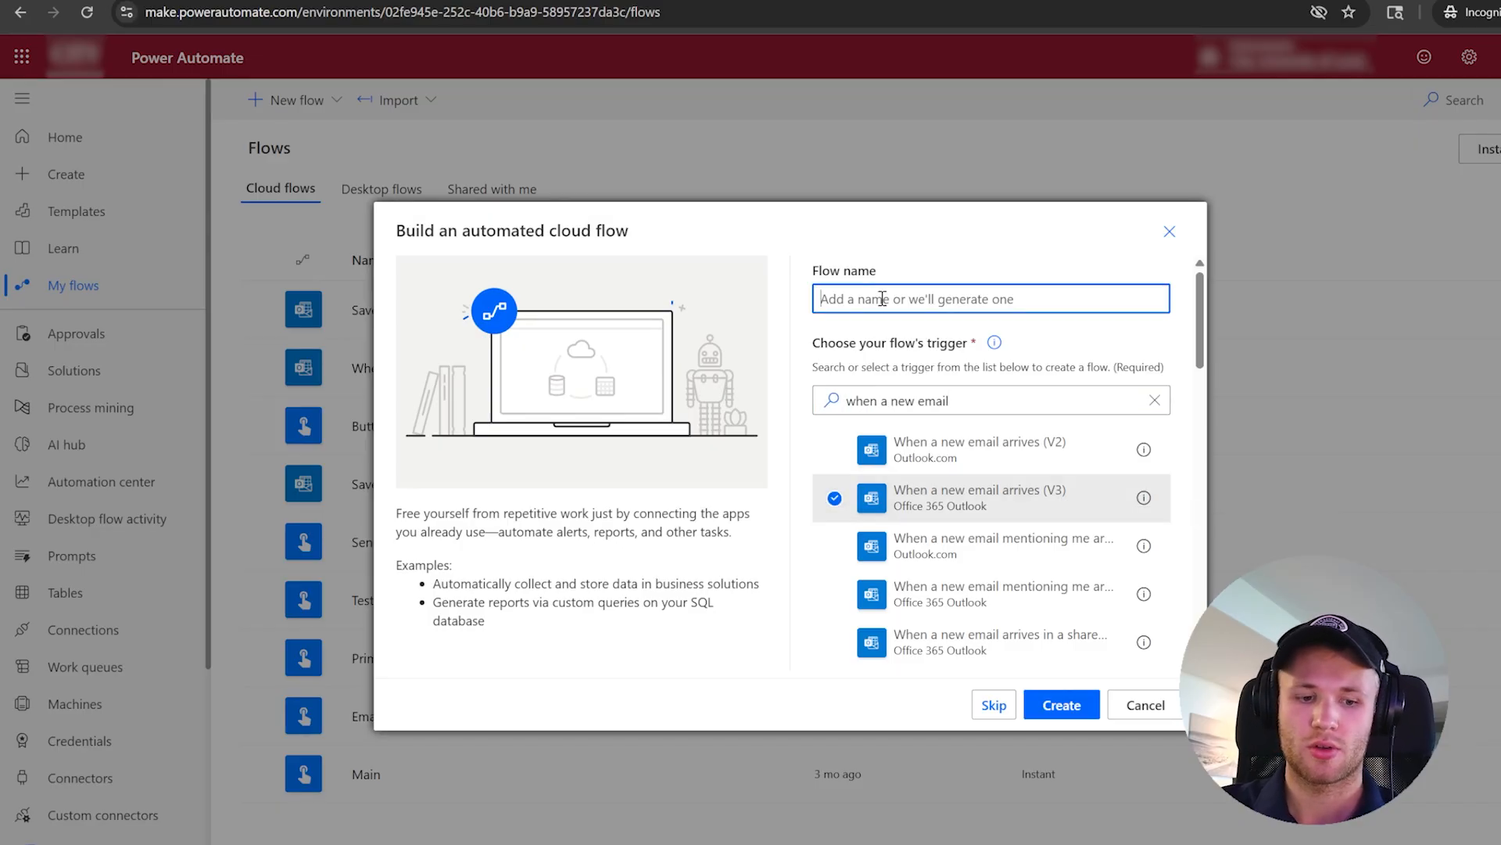
text(Save Attachments To OneDrive Folders)
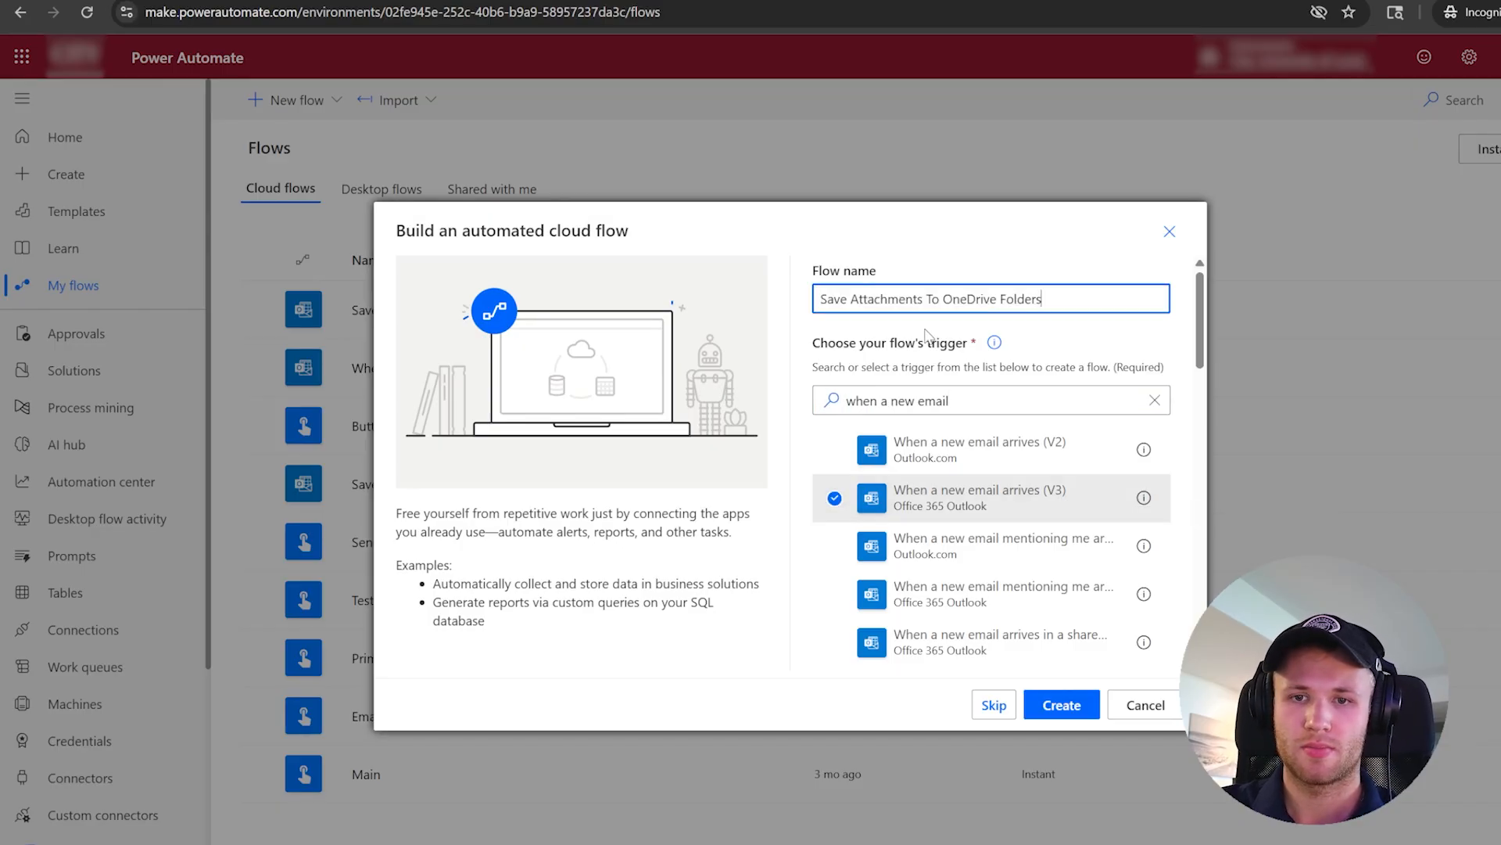
click(1060, 705)
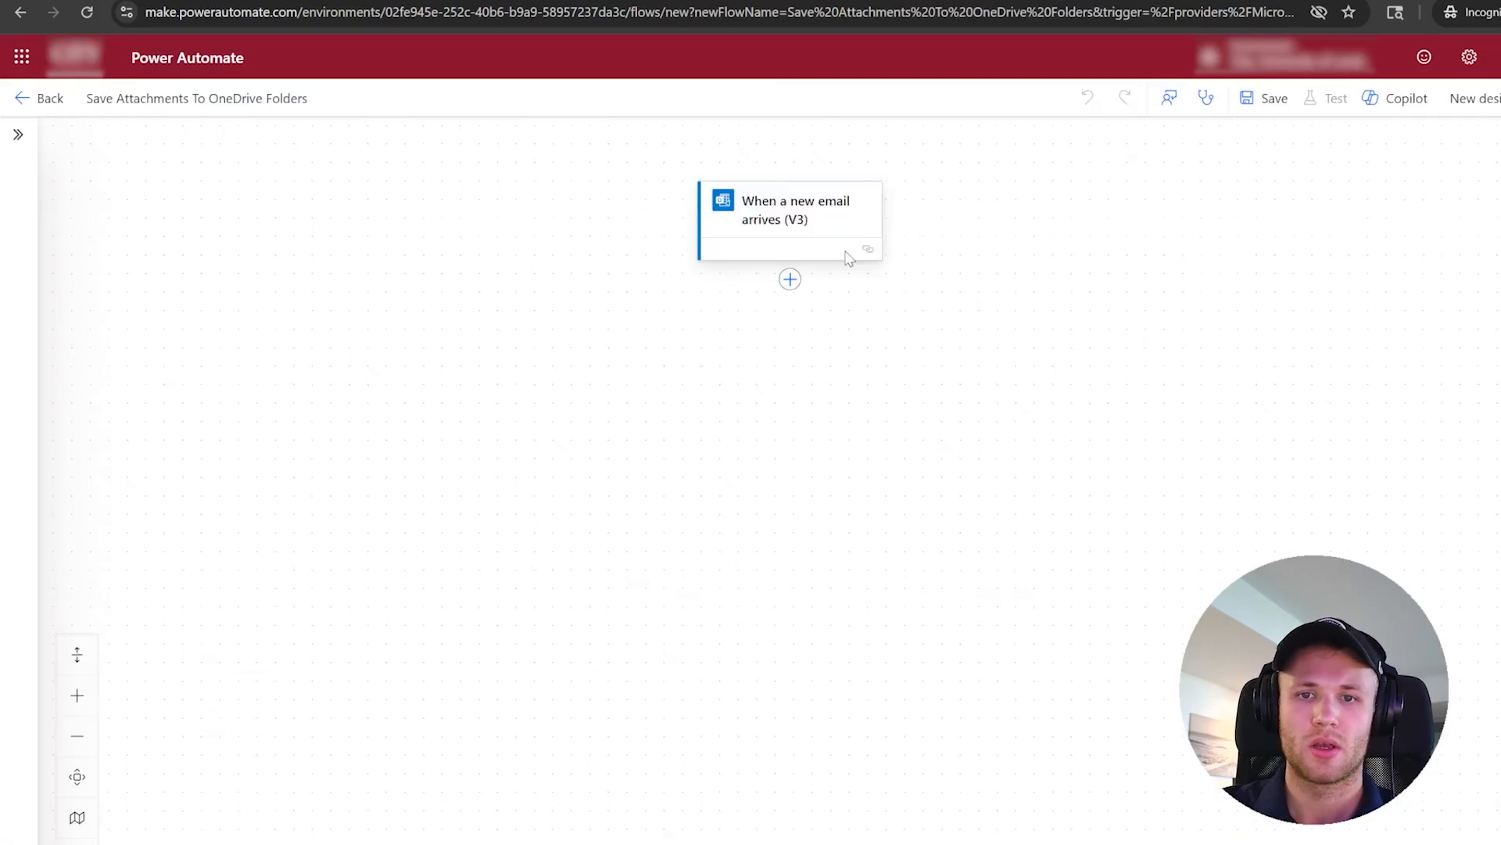
Show all advanced parameters of the new-email trigger and set both Include Attachments and Only with Attachments to Yes.
click(787, 351)
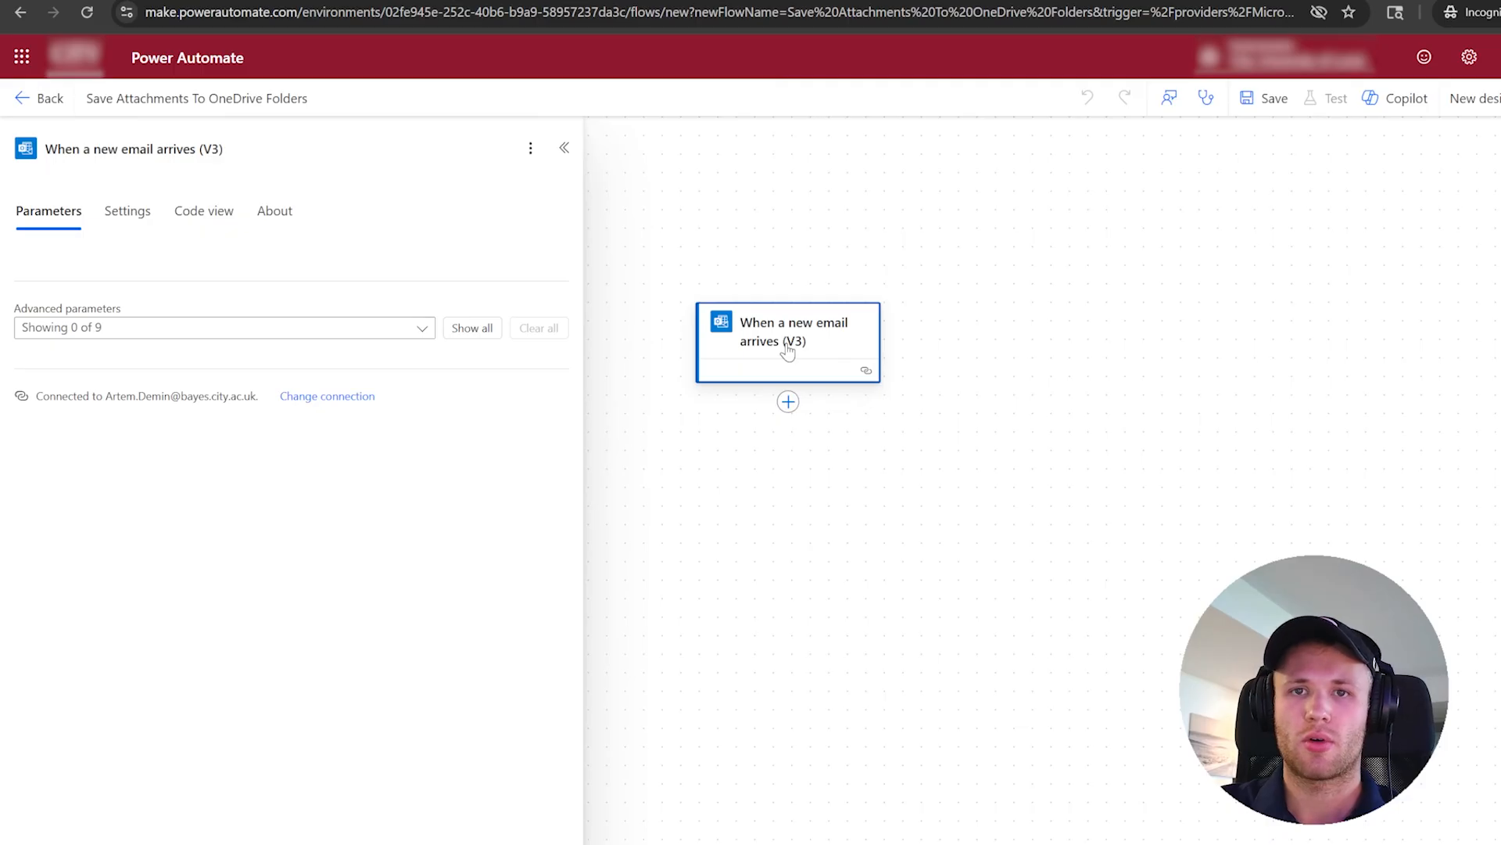
click(476, 329)
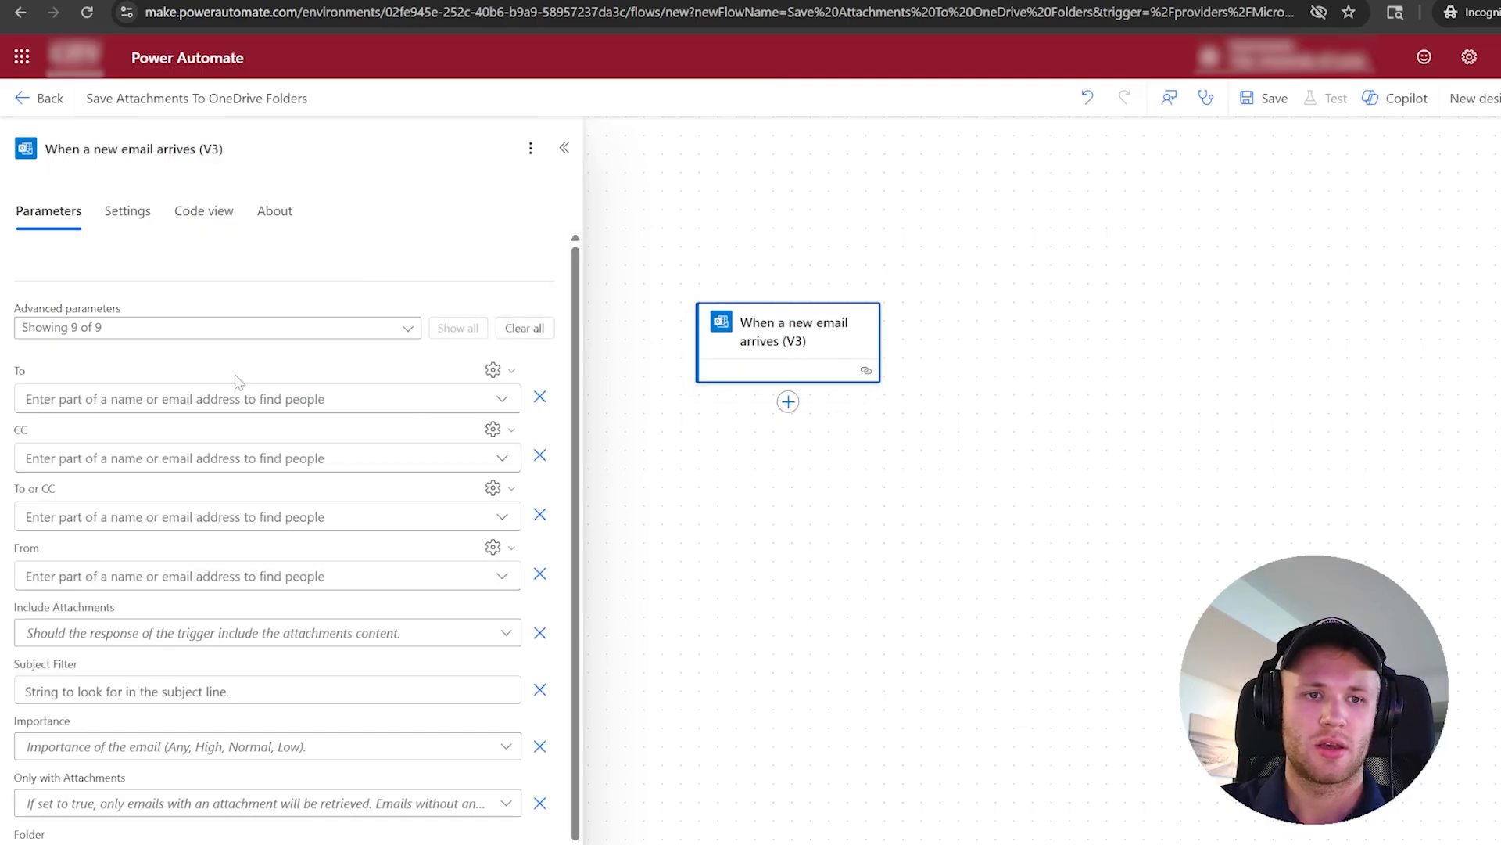
scroll(181, 387, down, 1)
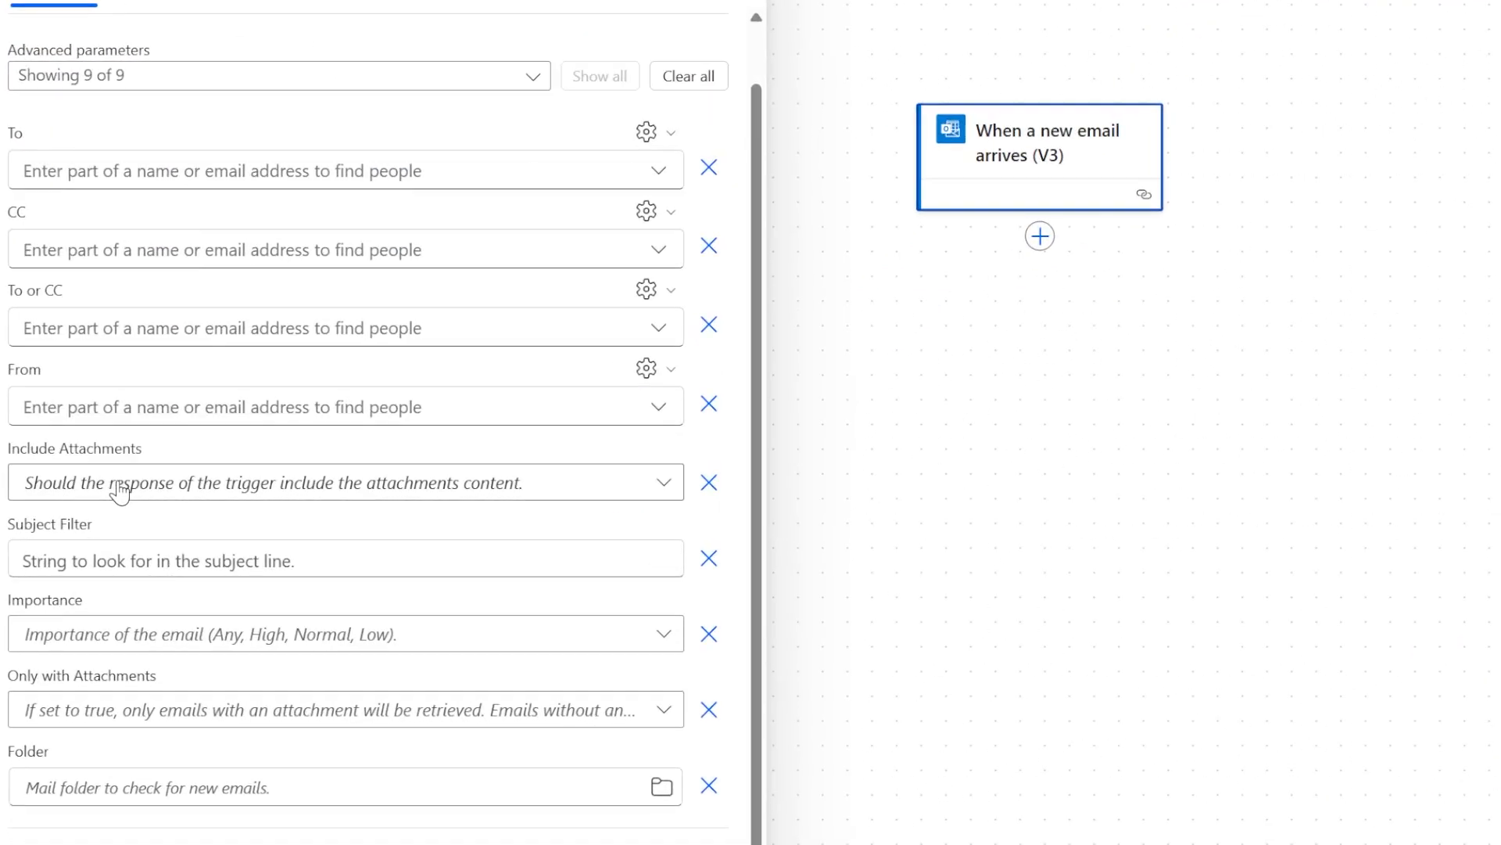
click(120, 484)
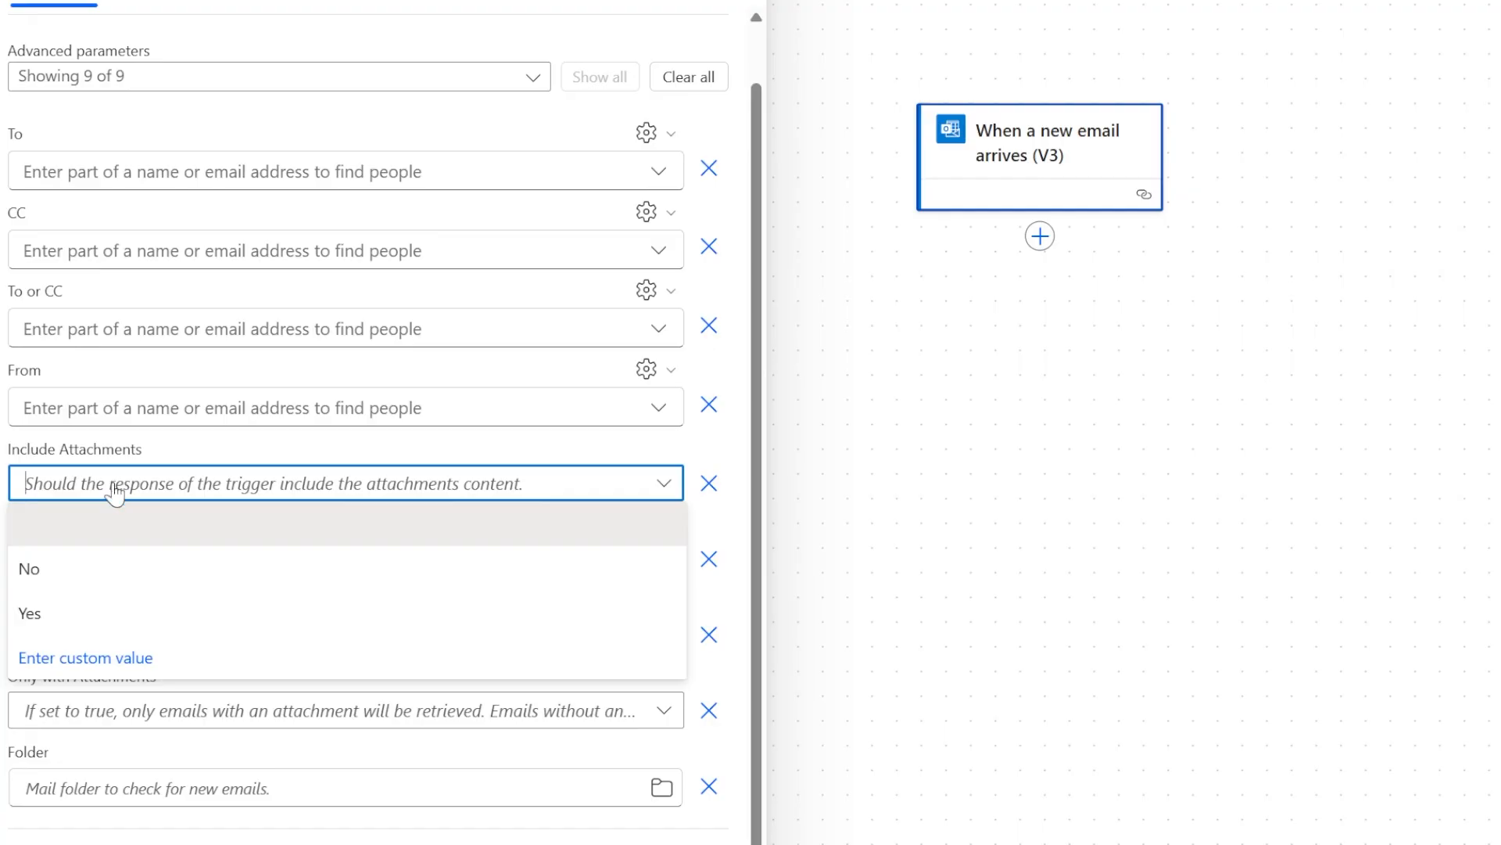
click(104, 613)
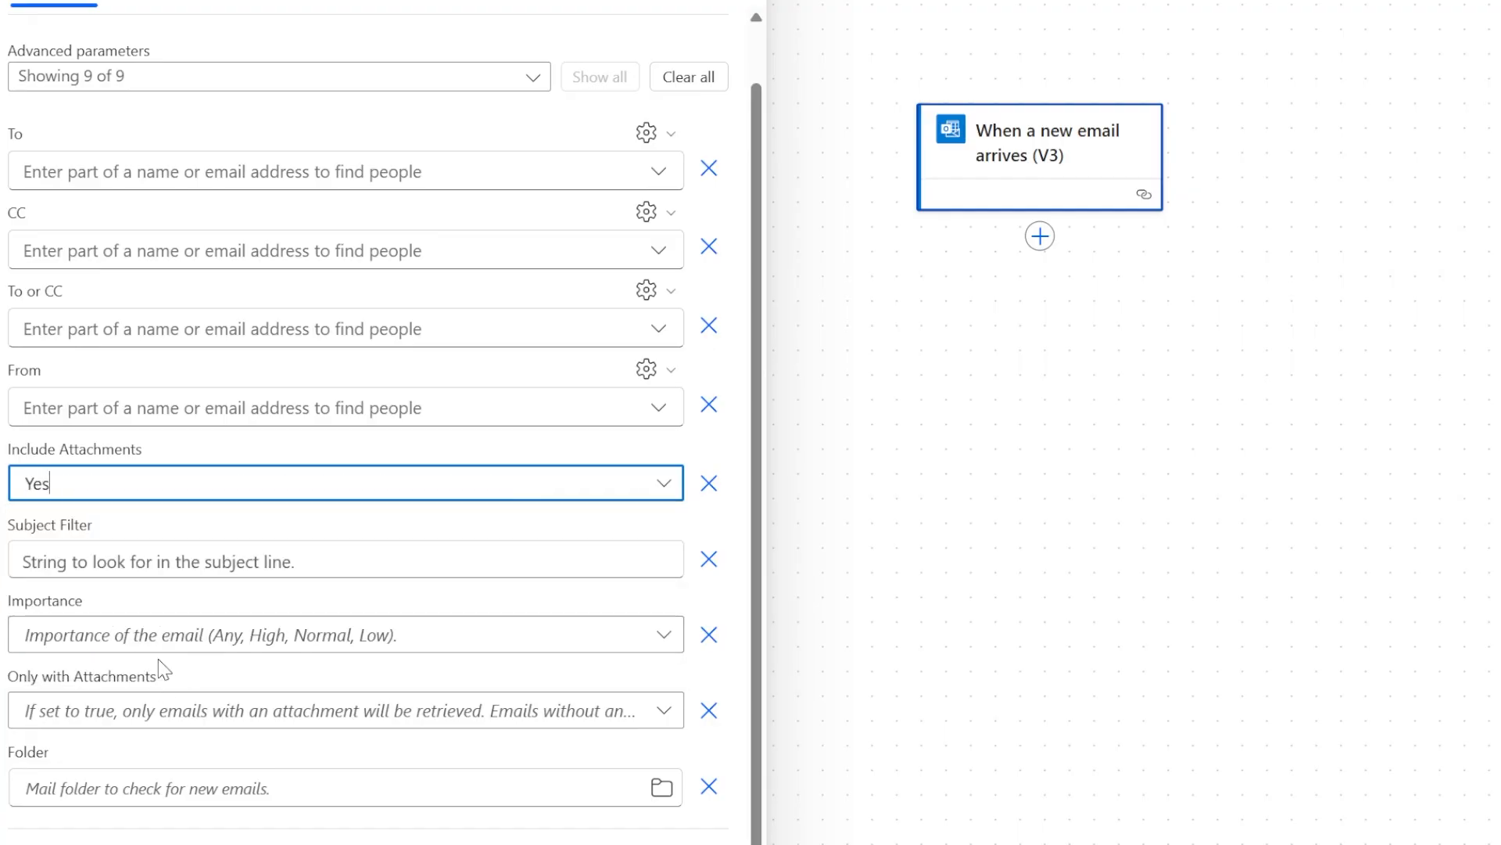
drag(9, 677, 173, 684)
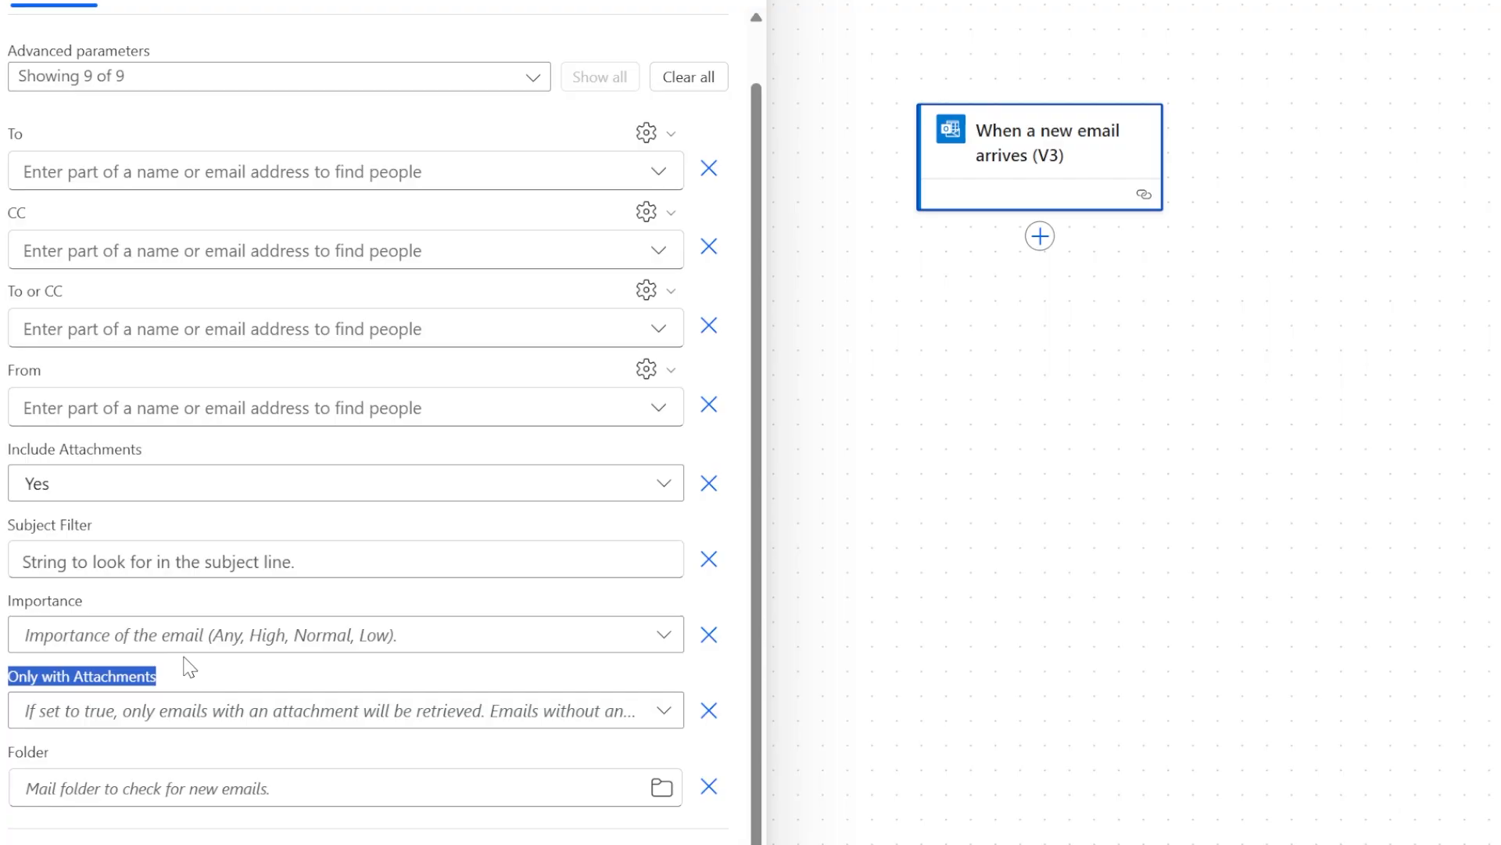
click(168, 710)
click(31, 626)
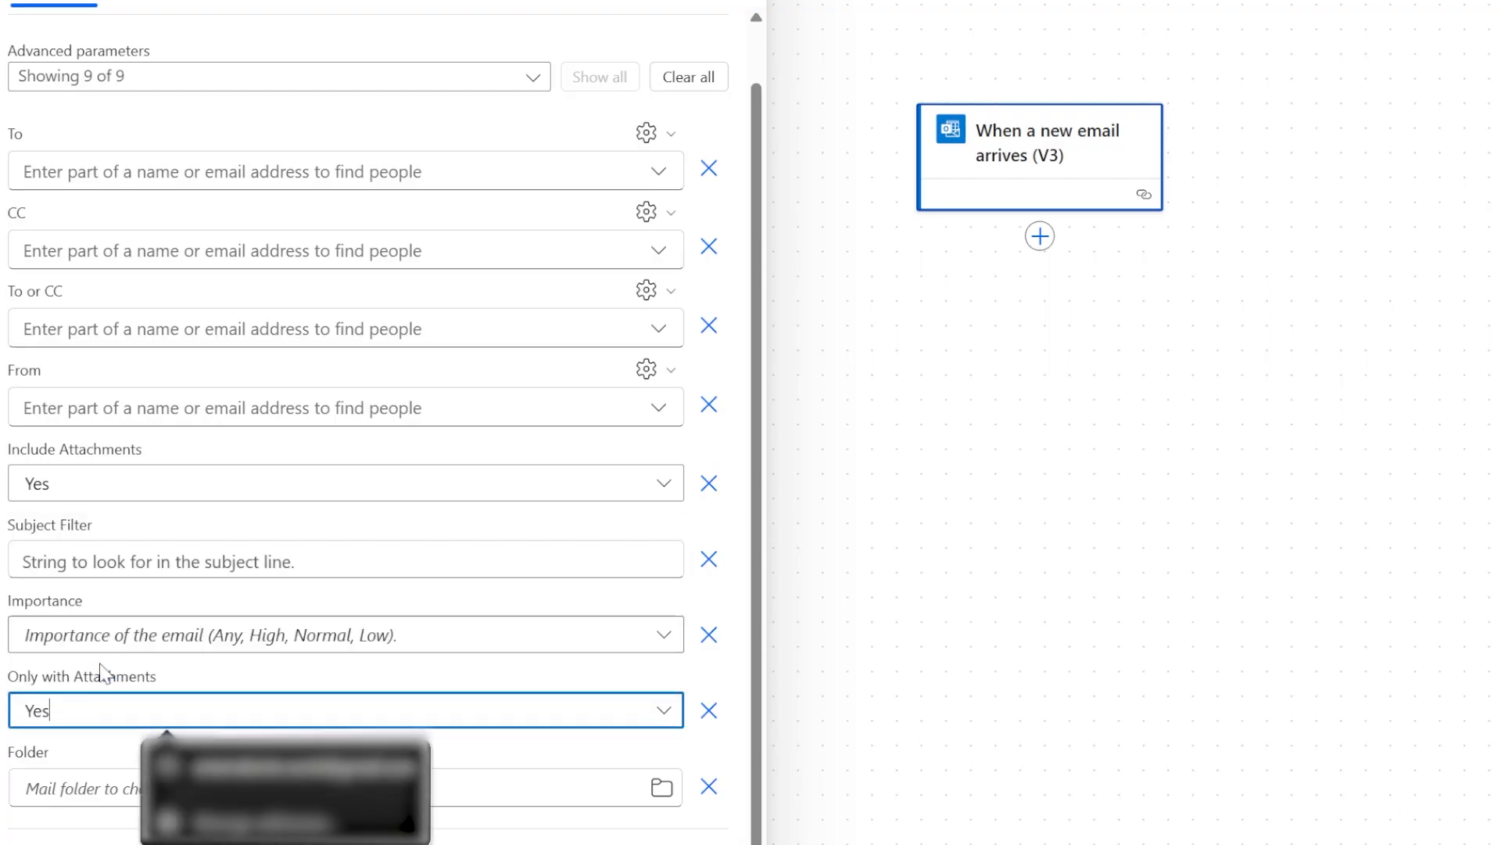
drag(10, 677, 157, 678)
click(219, 683)
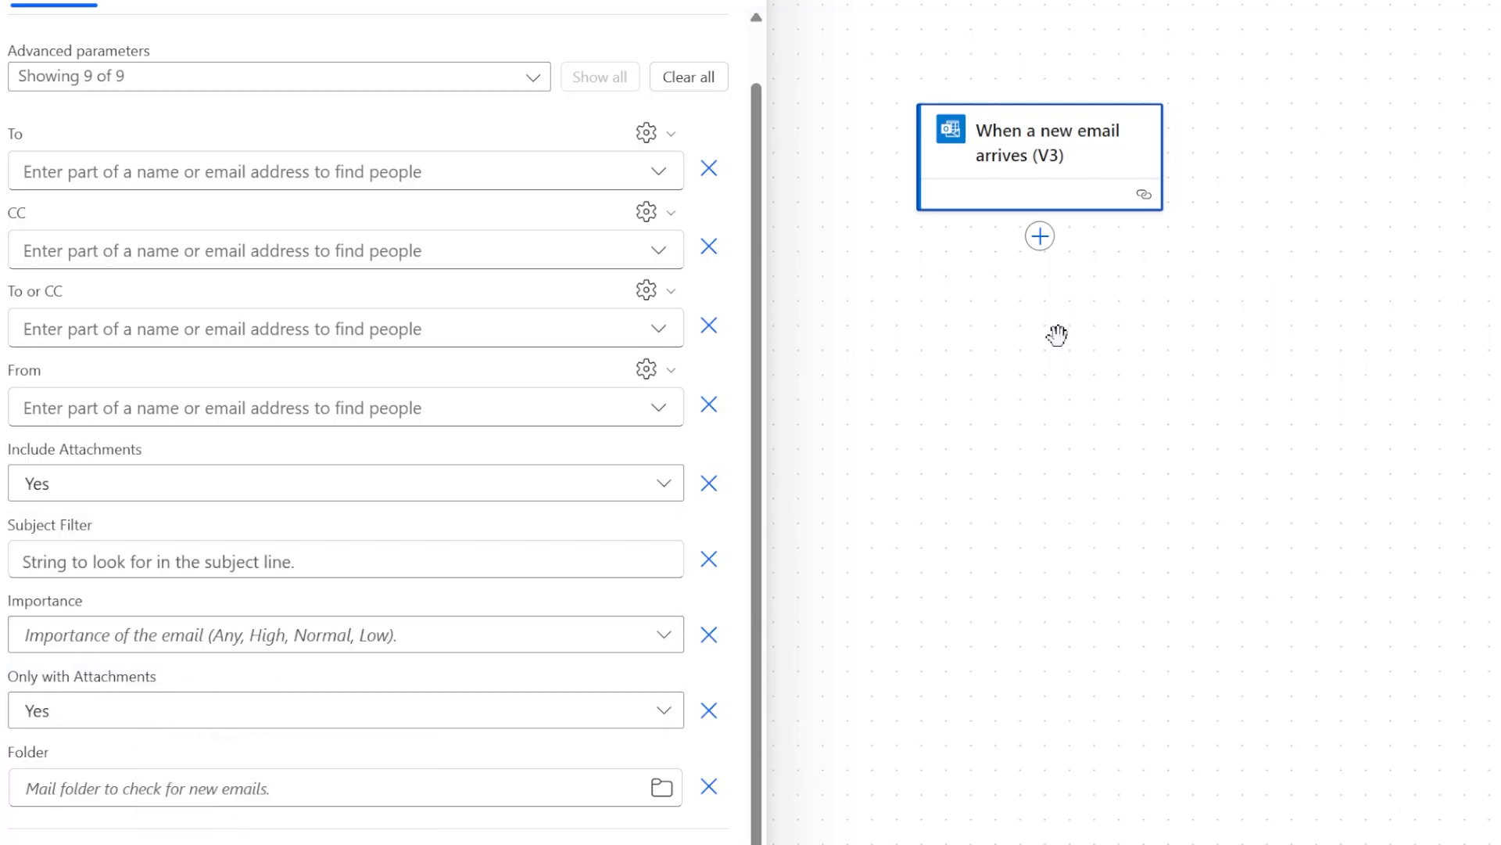
Add an "Apply to each" action directly below the new-email trigger.
click(1040, 237)
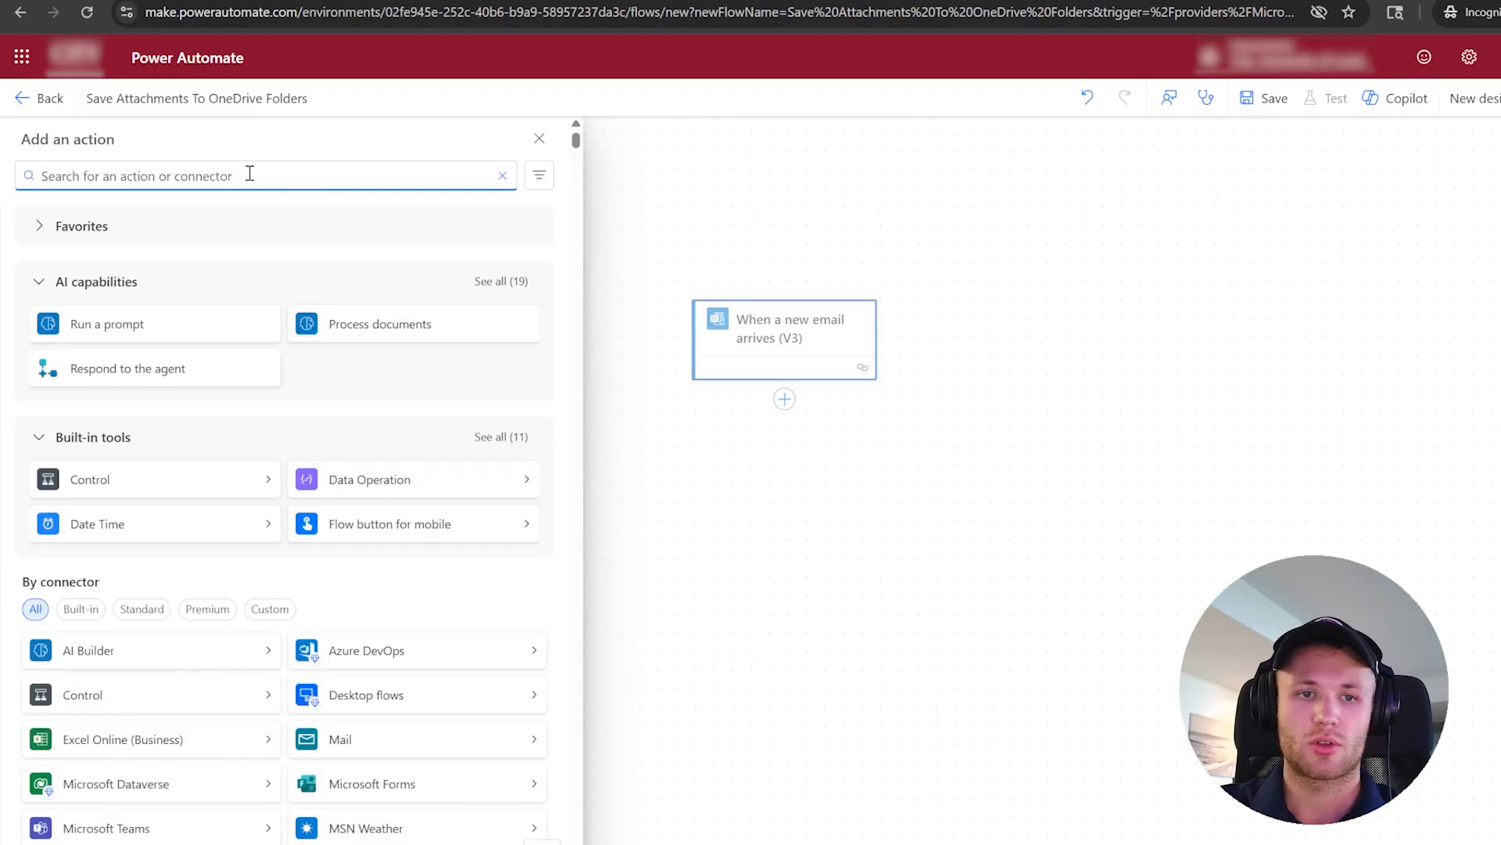
text(apply)
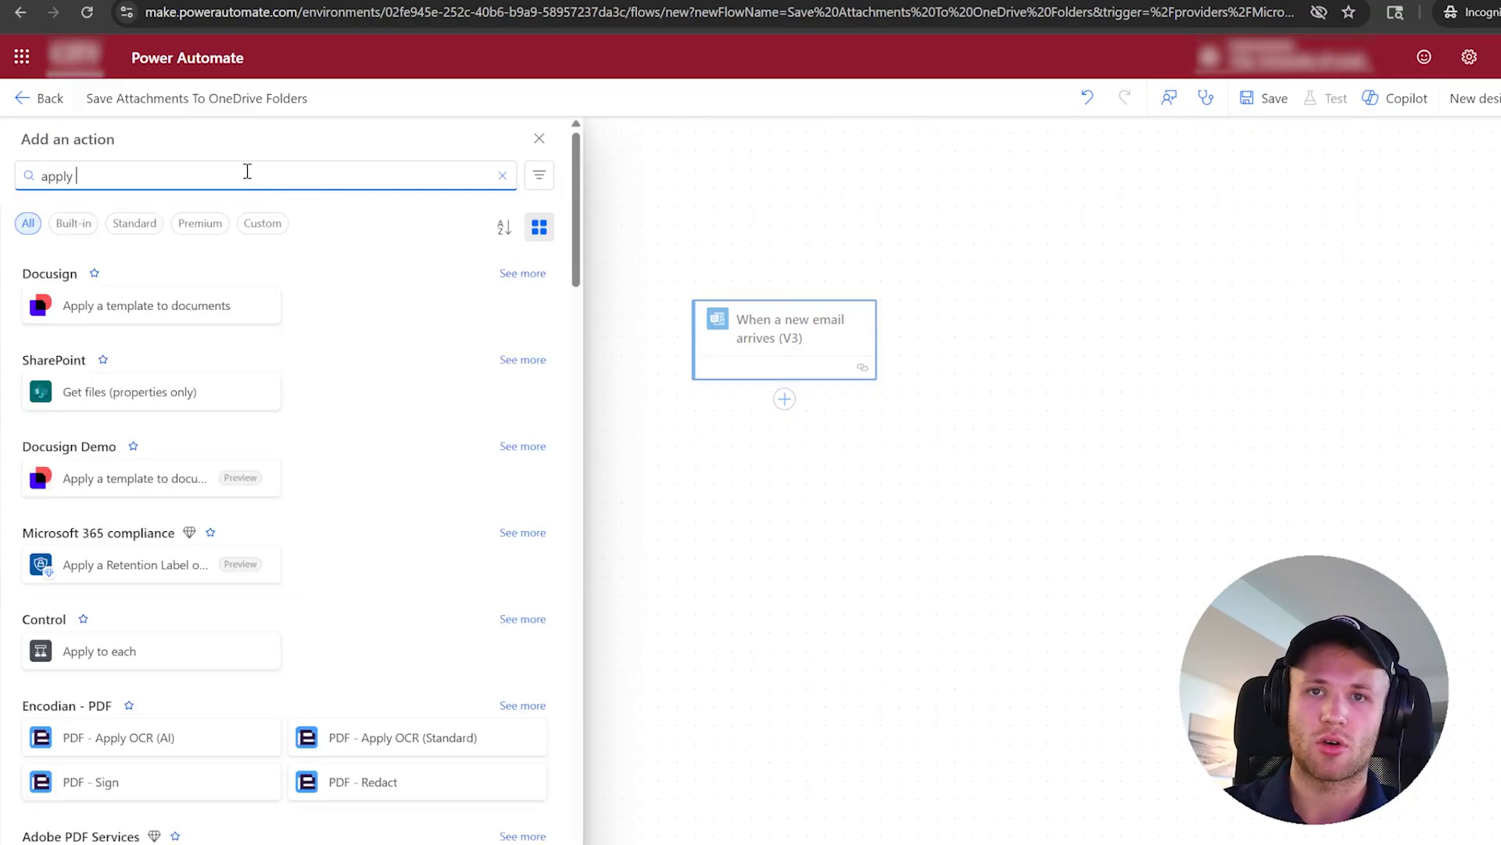
text( to each)
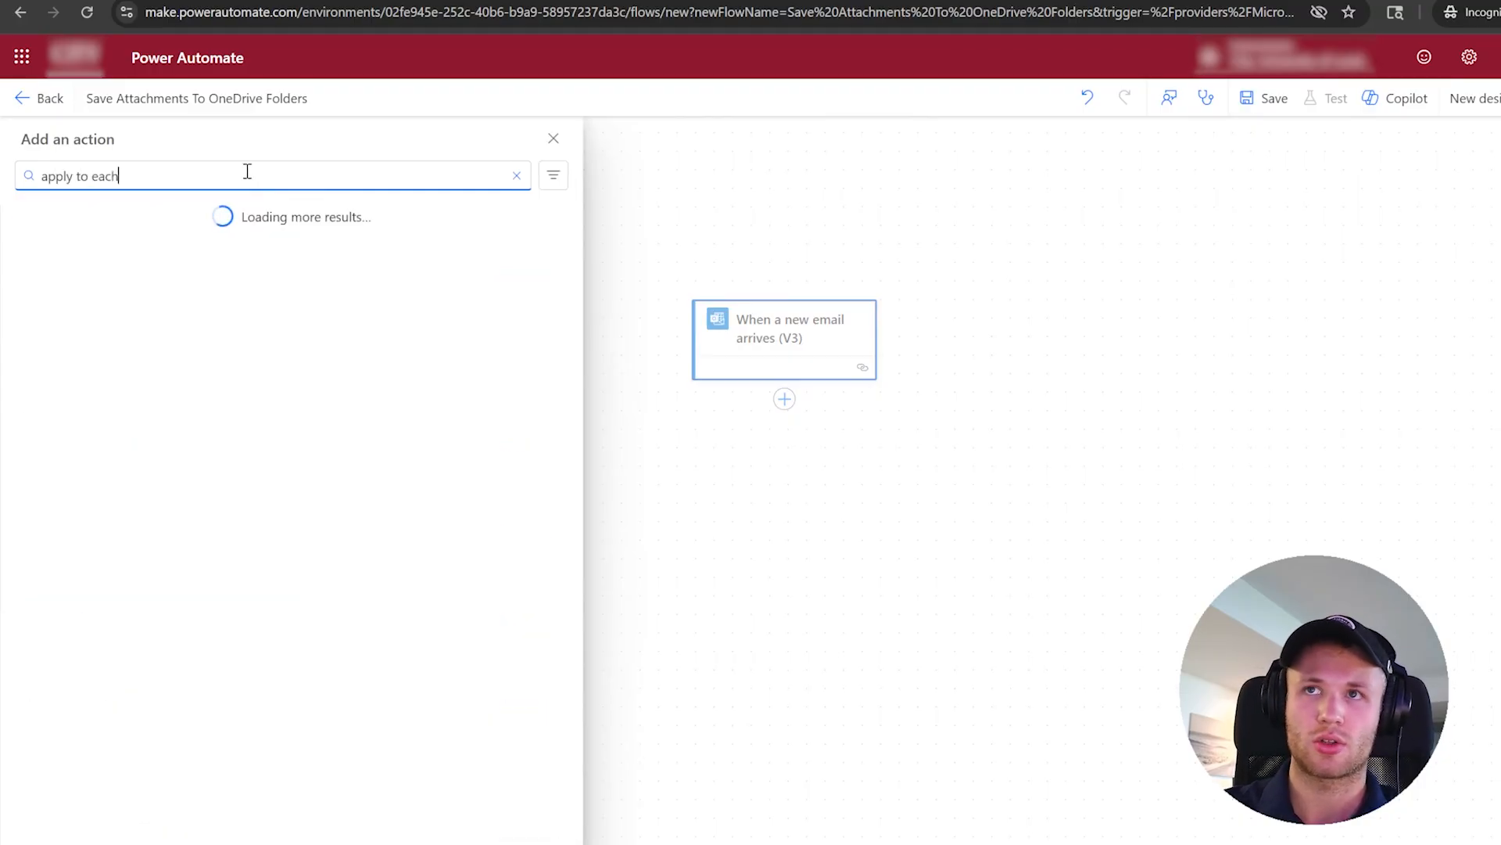
click(121, 305)
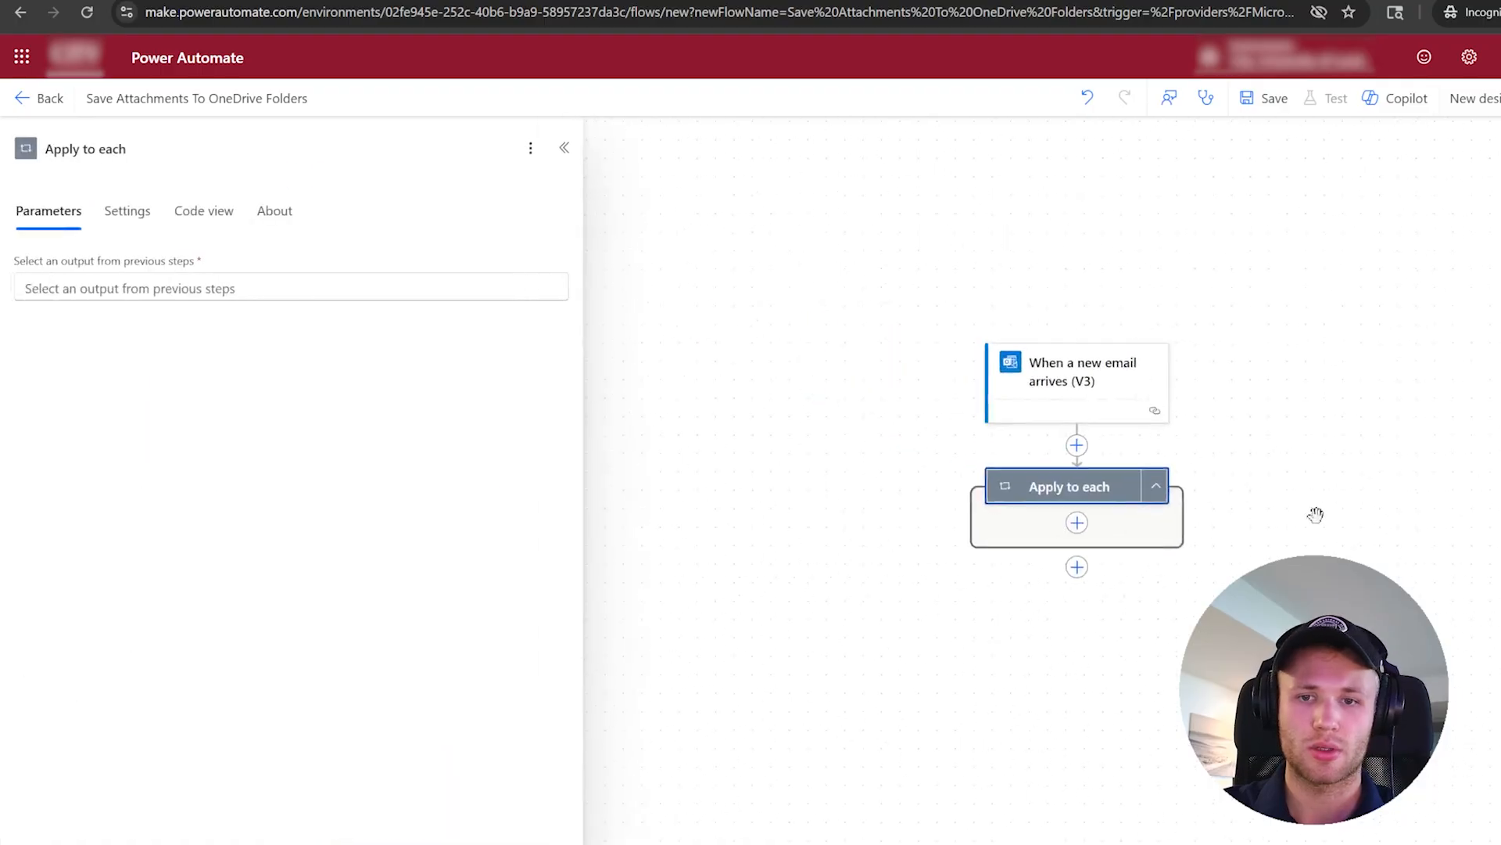
Set the Apply to each loop's input to the trigger's Attachments dynamic content.
click(367, 288)
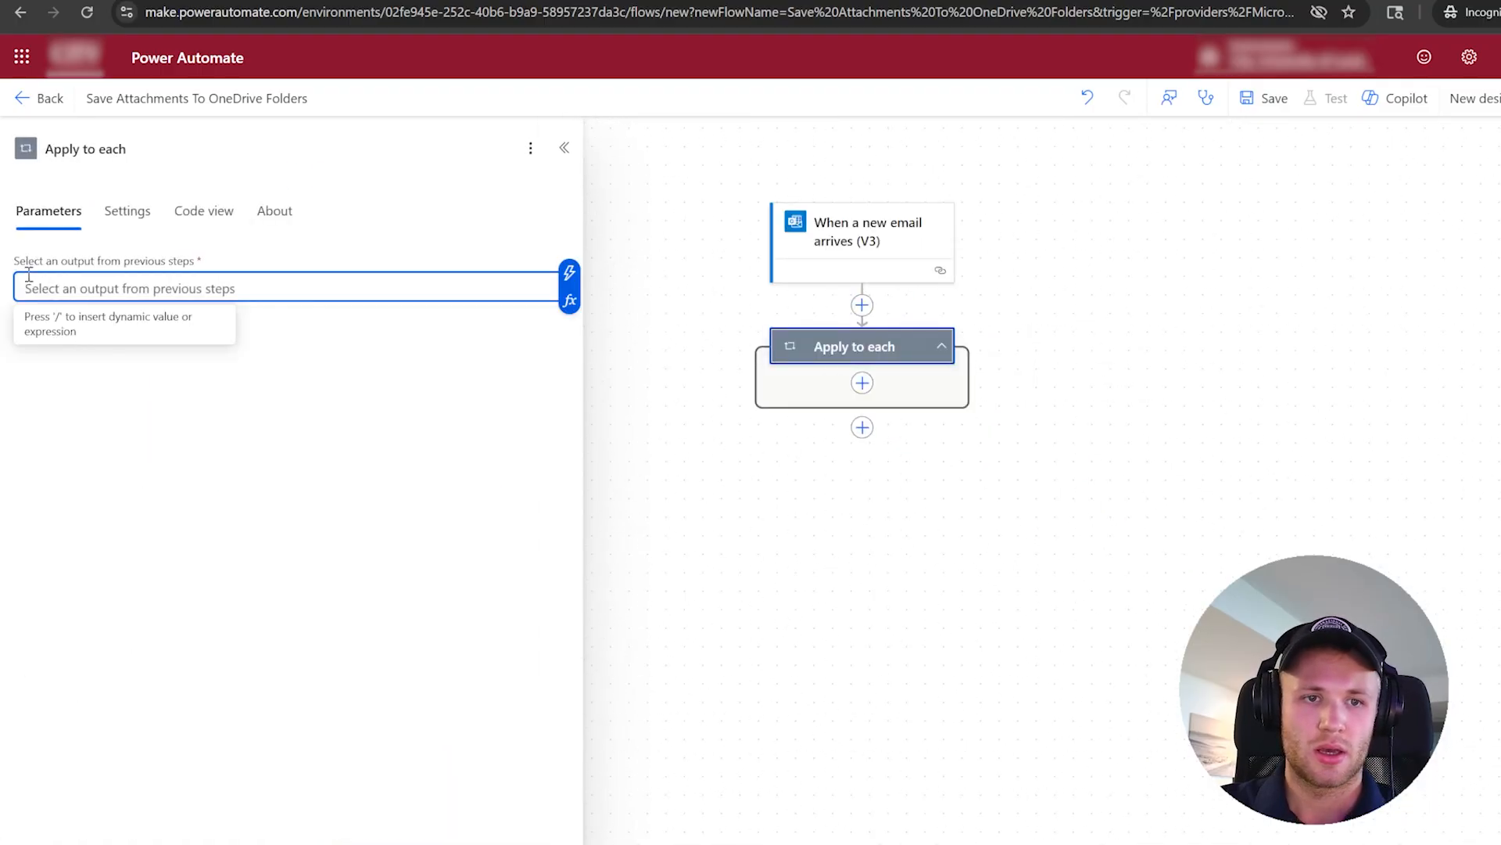
drag(25, 266, 180, 270)
click(194, 293)
click(568, 299)
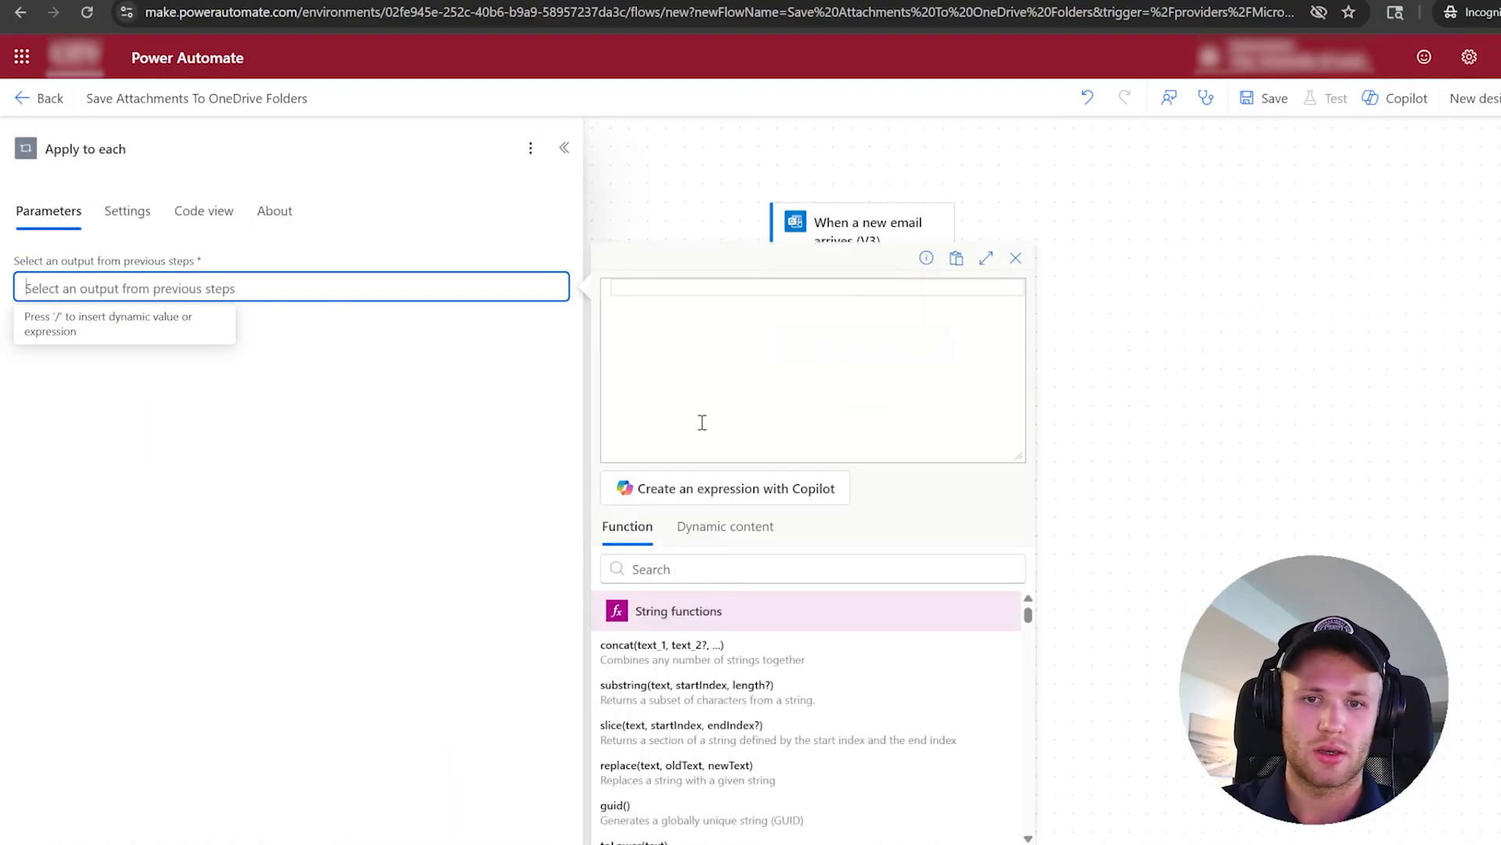
click(739, 540)
scroll(720, 710, down, 1)
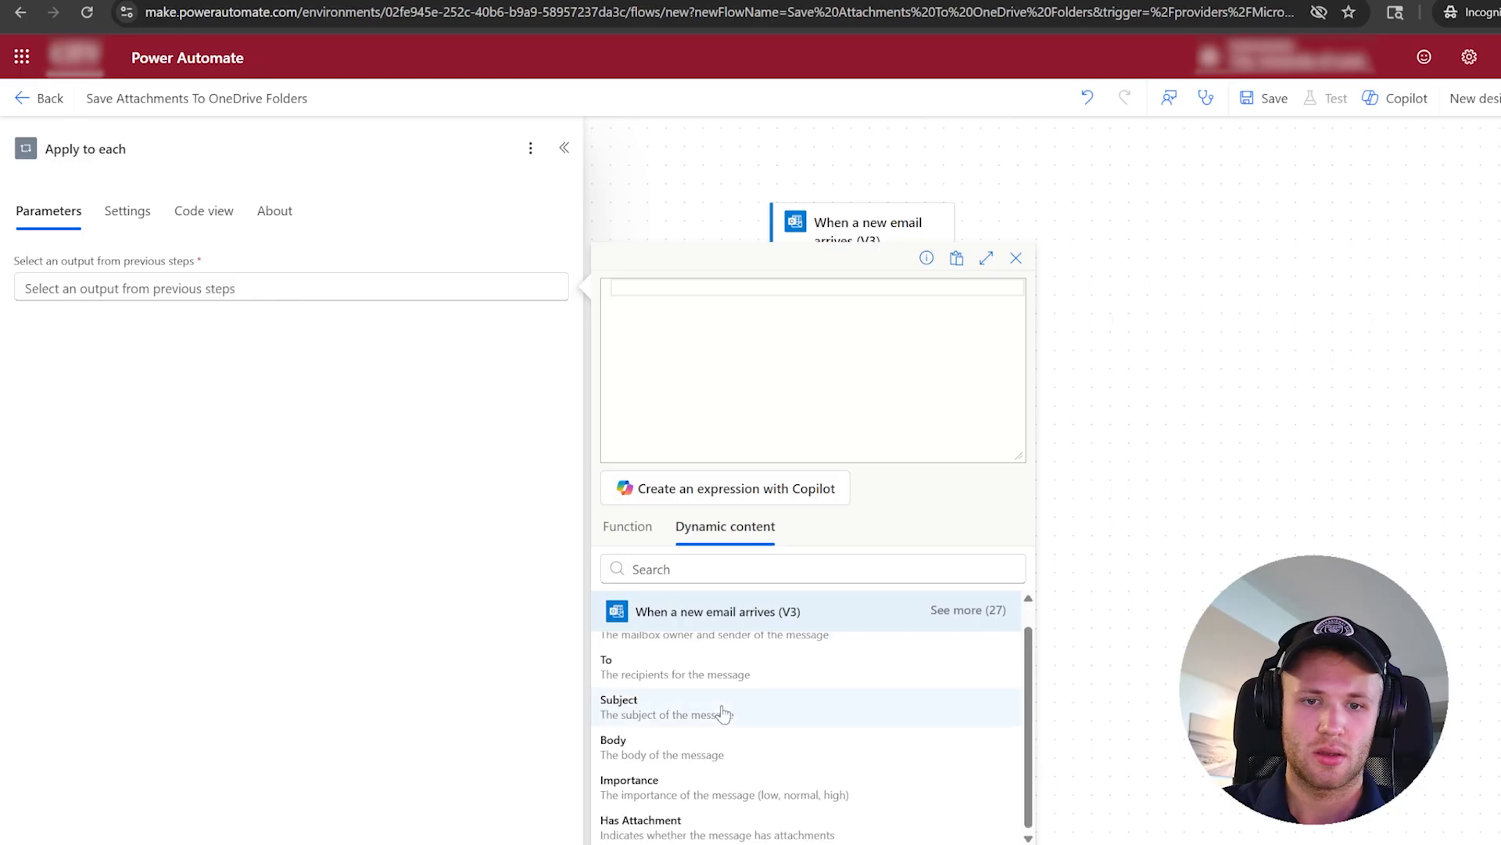
click(965, 611)
scroll(754, 717, down, 8)
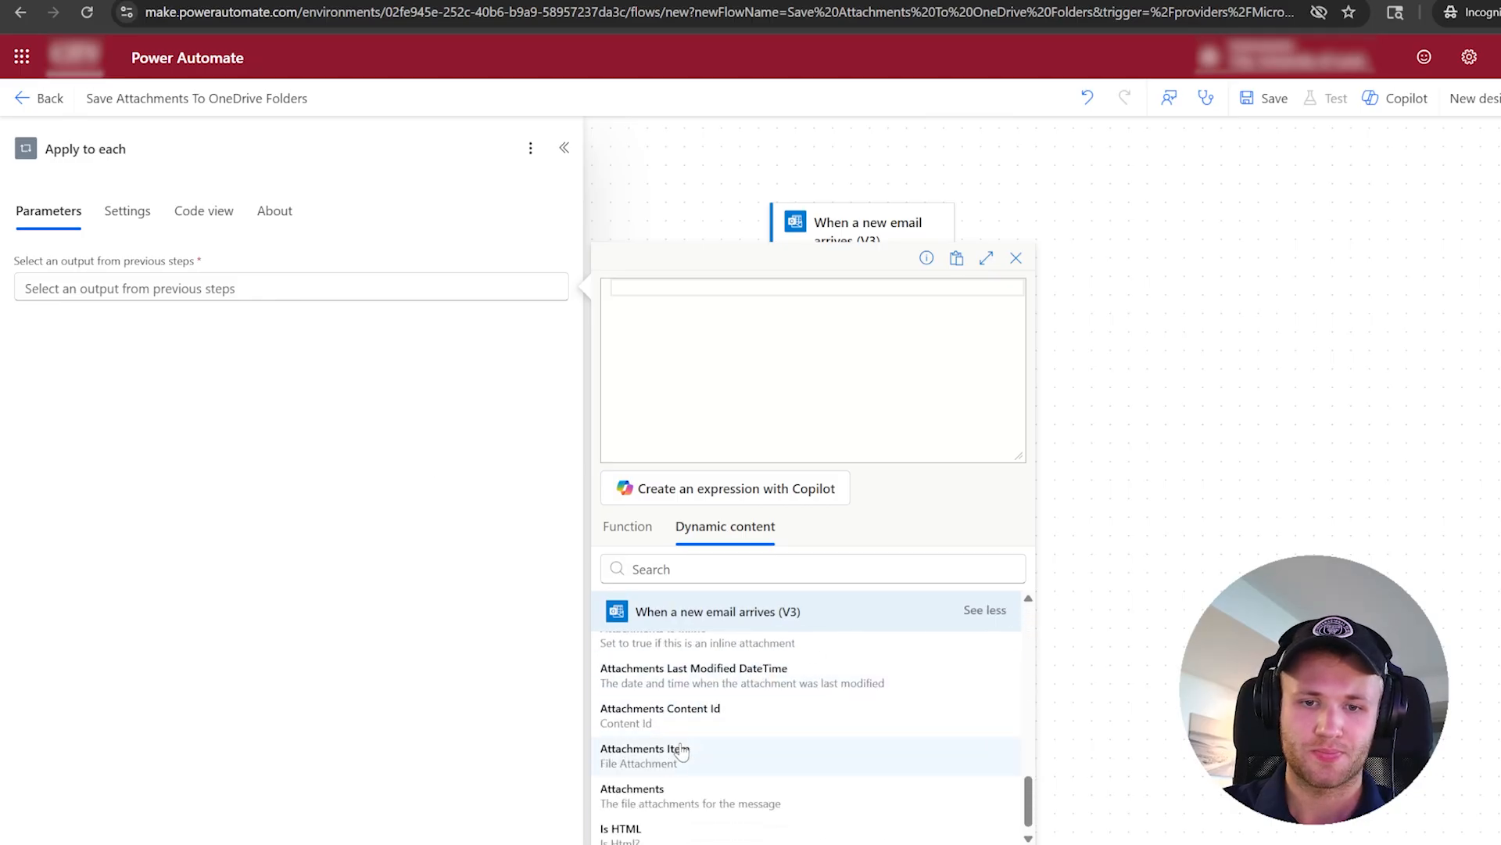
click(680, 782)
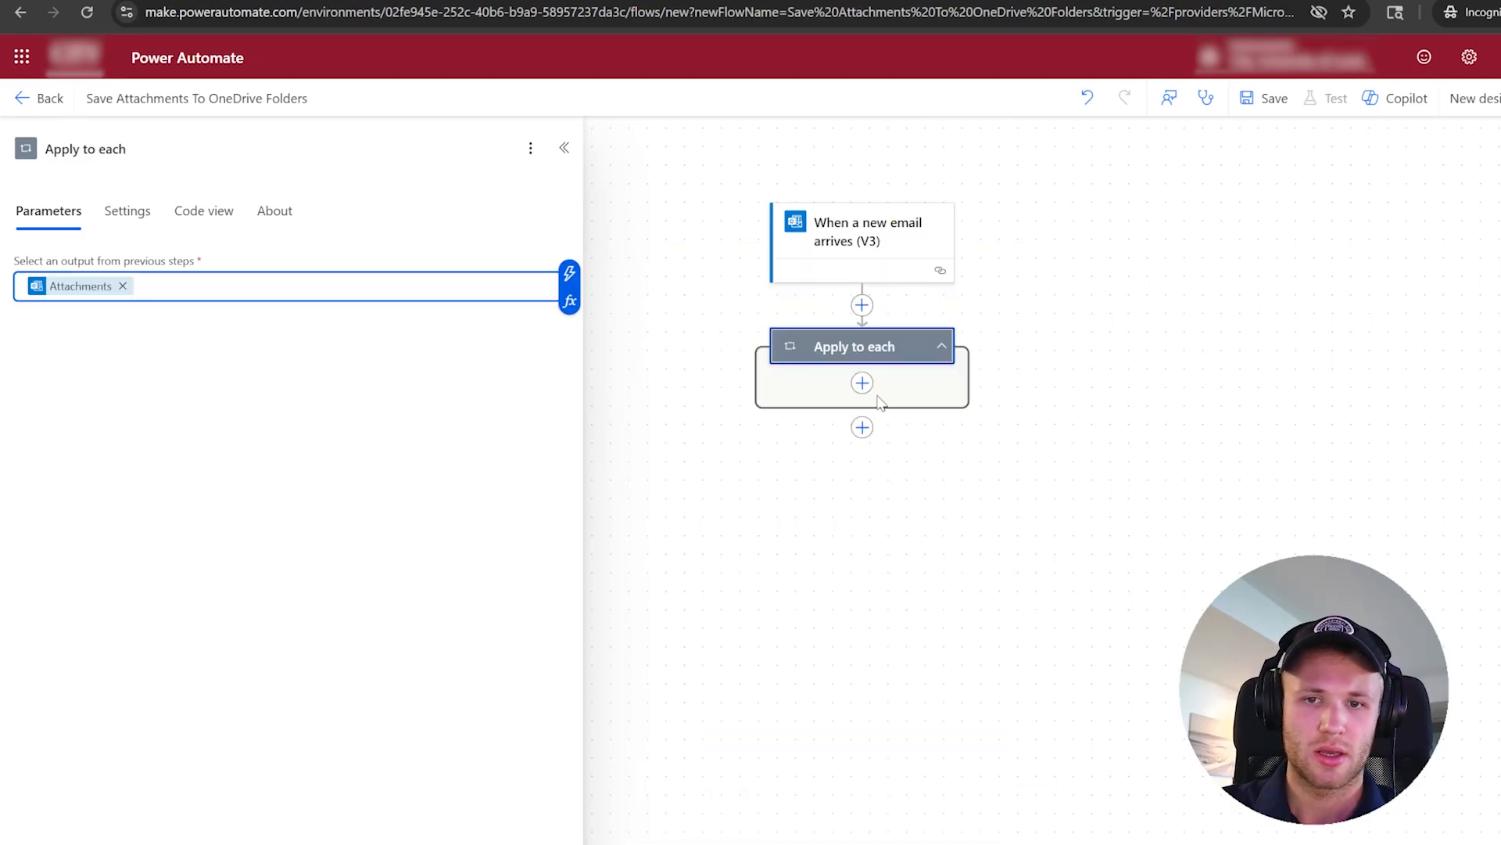
Add a "Run a prompt" action inside the Apply to each loop and choose Classify Attachments Prompt as its prompt.
click(862, 383)
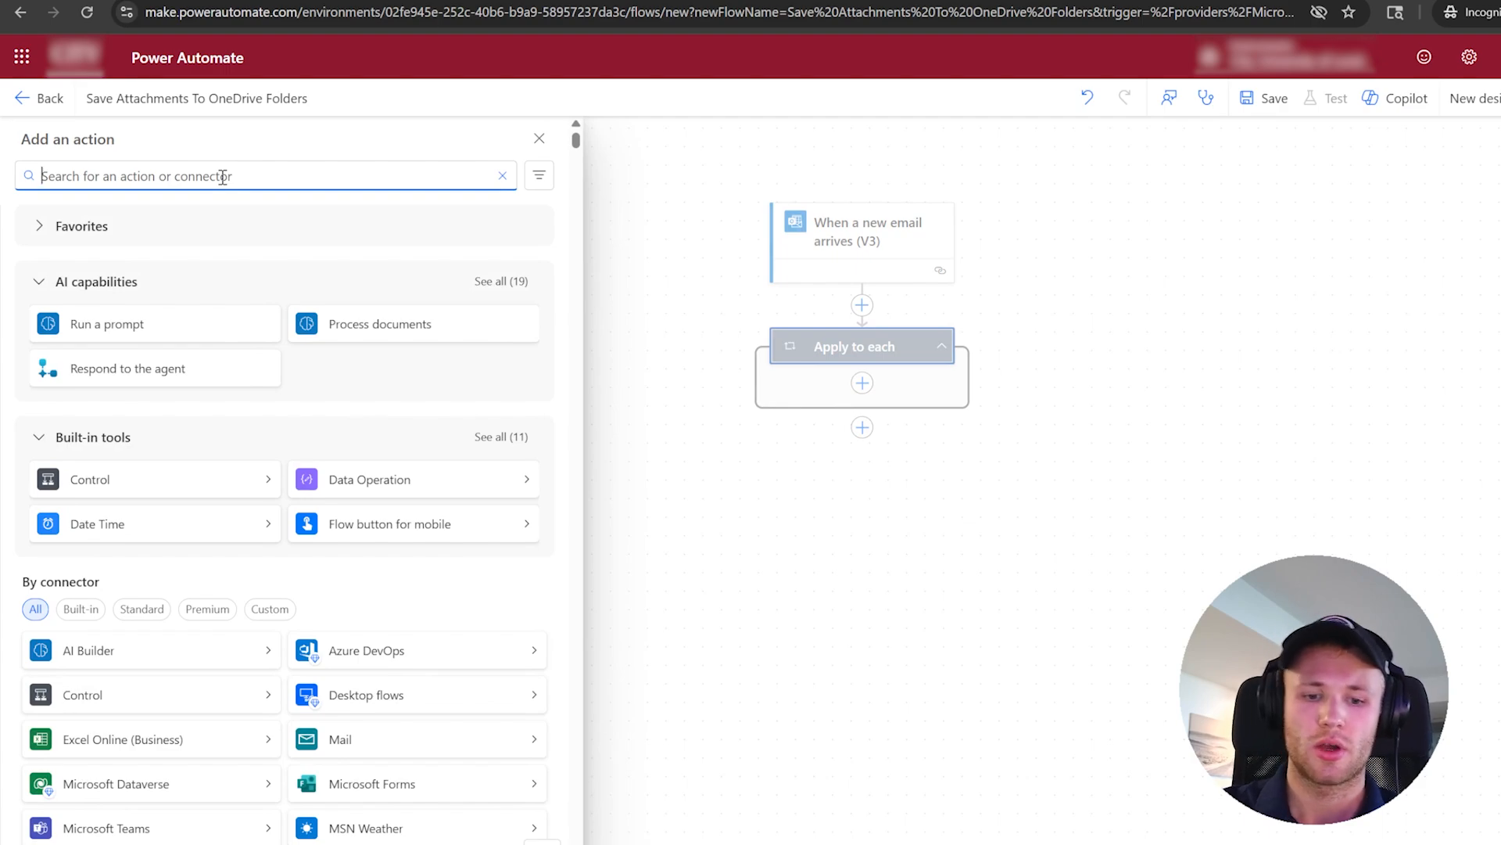
click(116, 327)
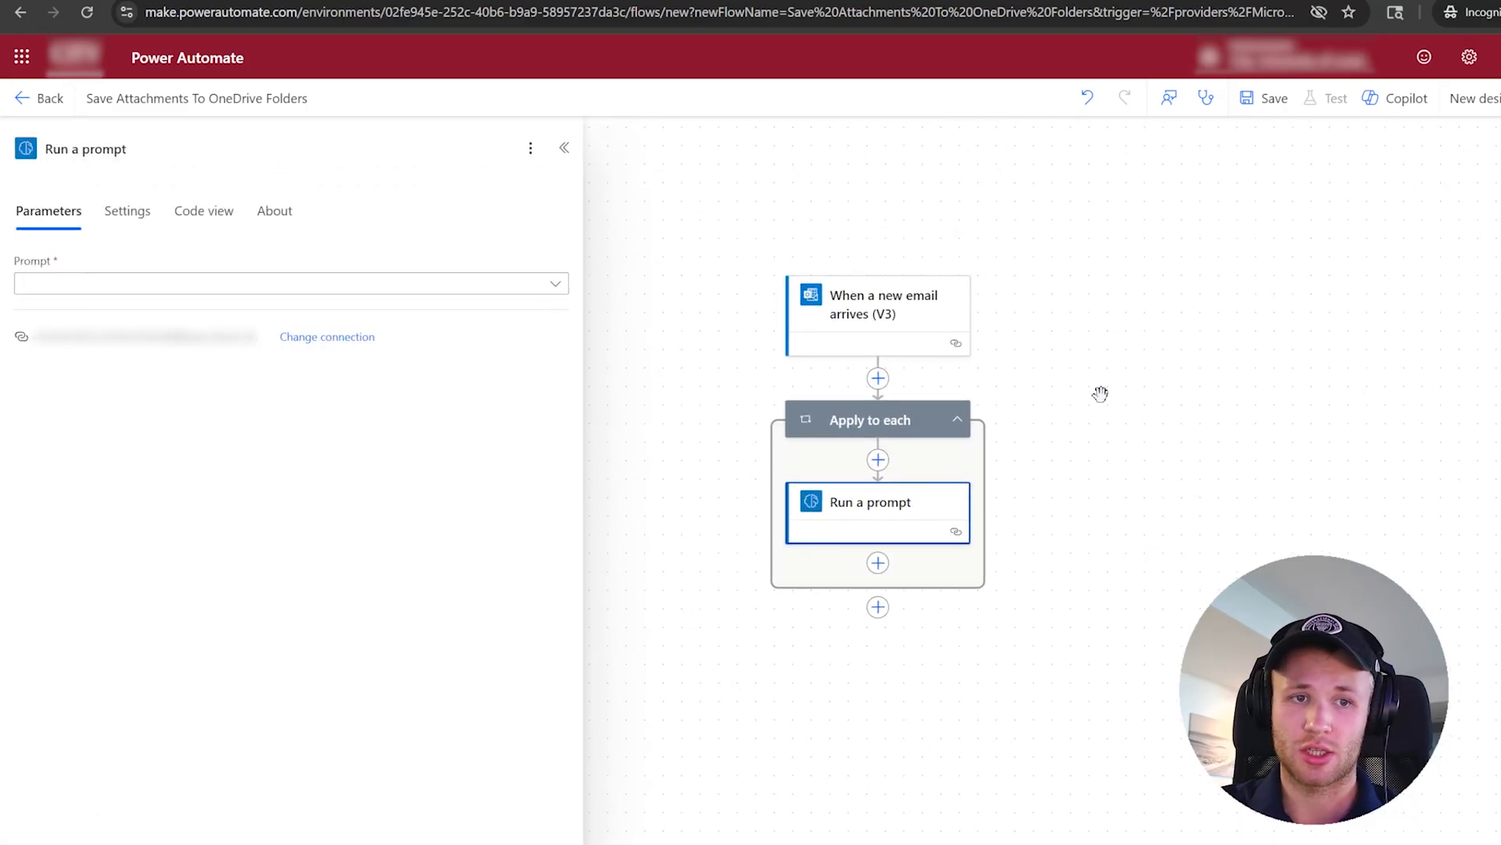
click(555, 285)
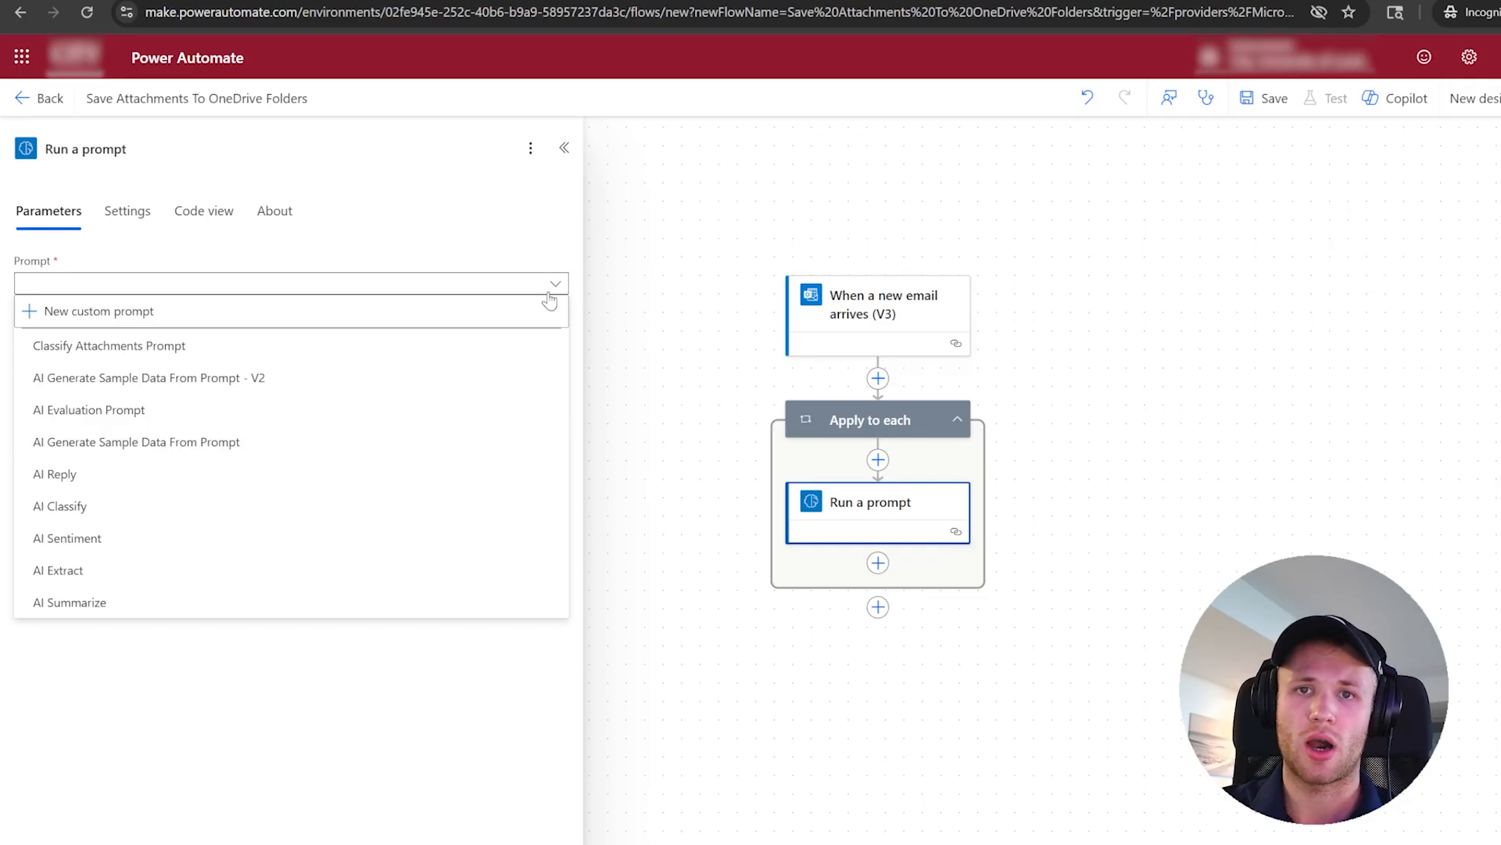
click(56, 349)
click(354, 289)
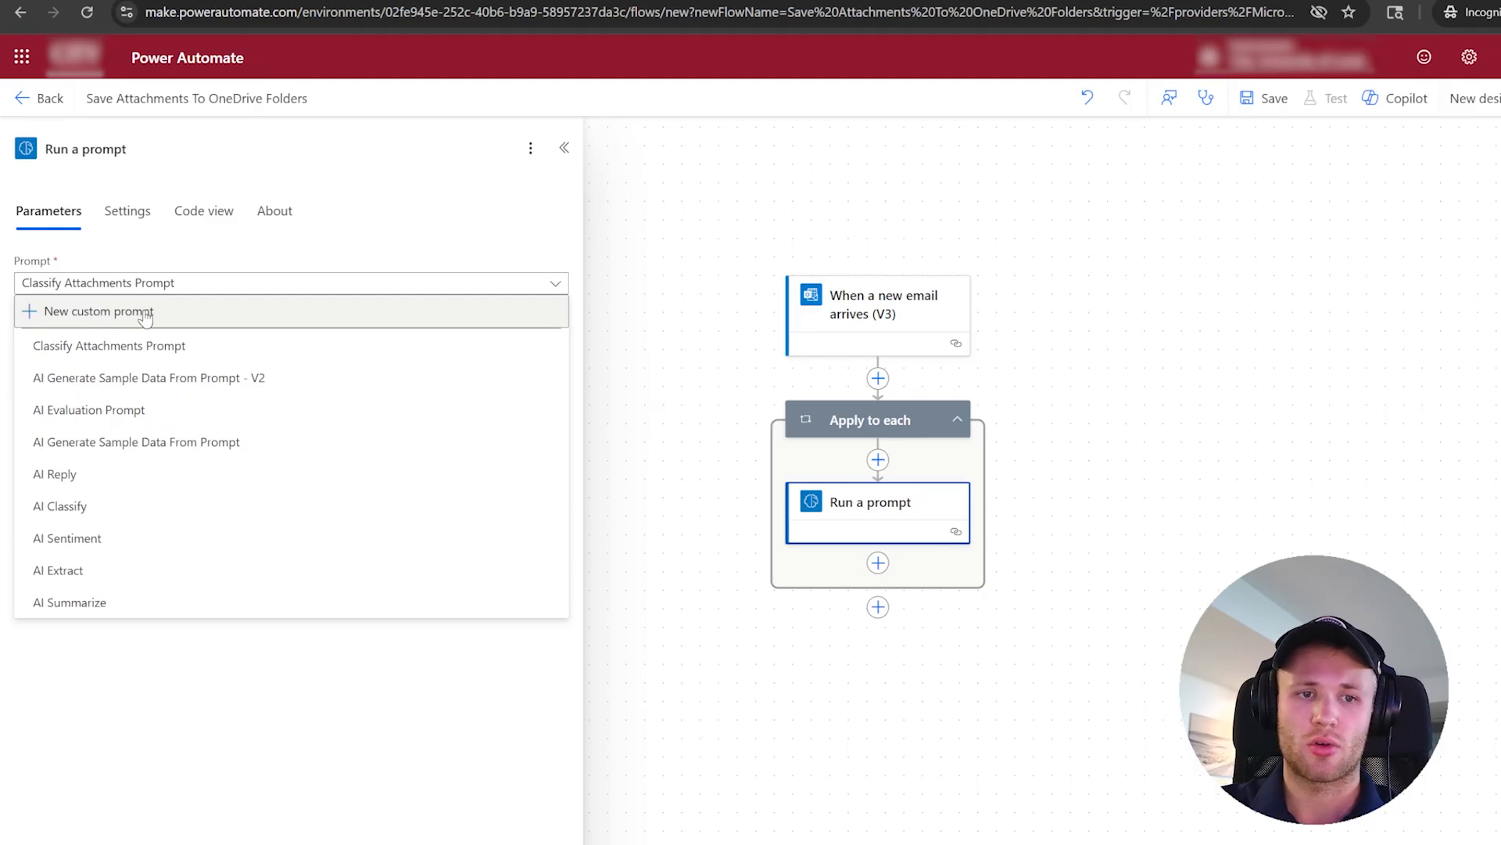
click(56, 347)
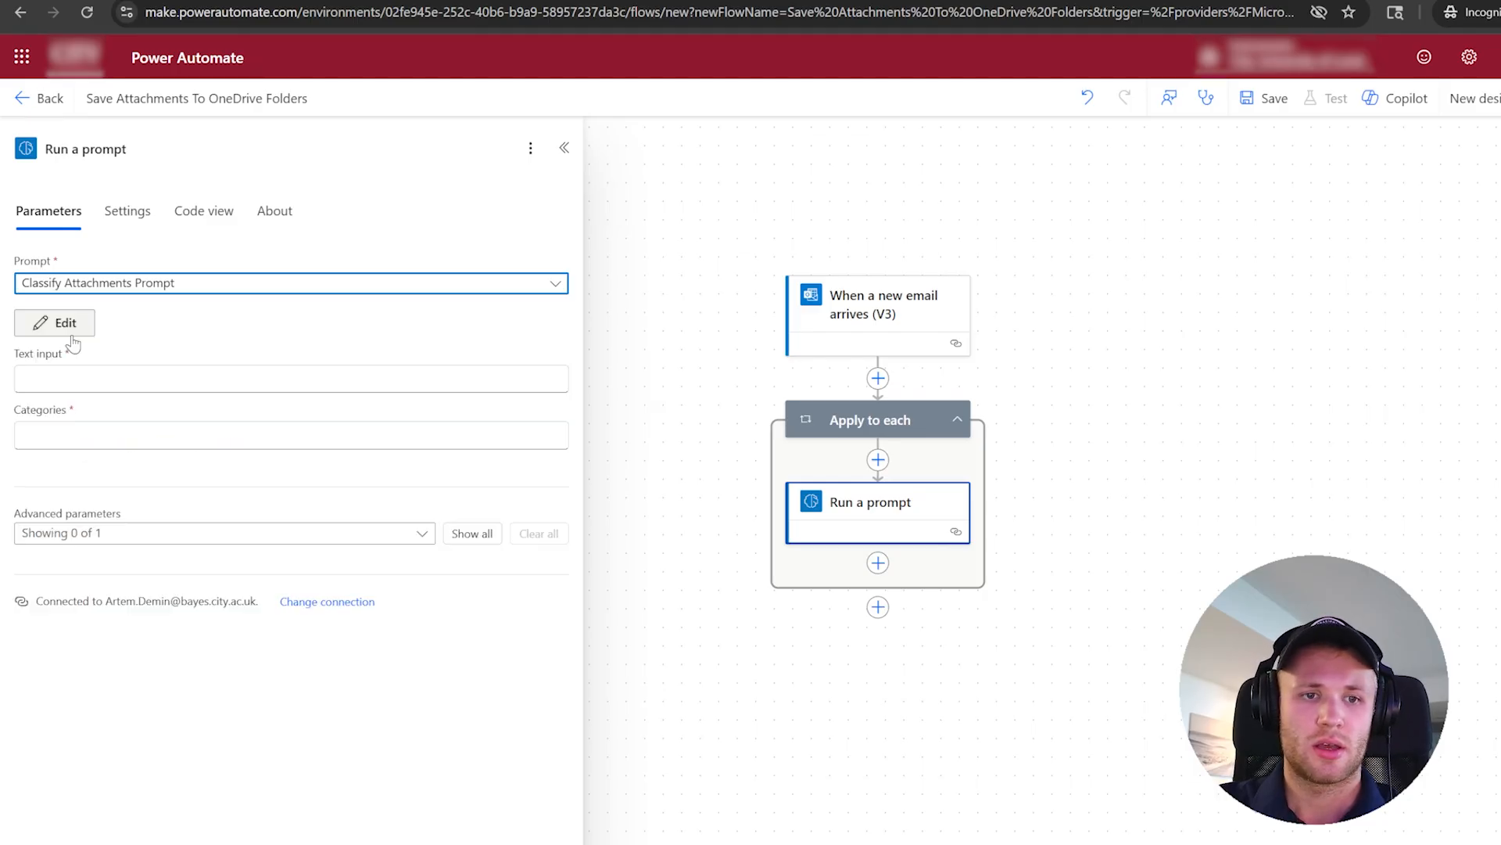
Open the Classify Attachments Prompt for editing and review its role, its instructions and the content types it can take.
click(64, 323)
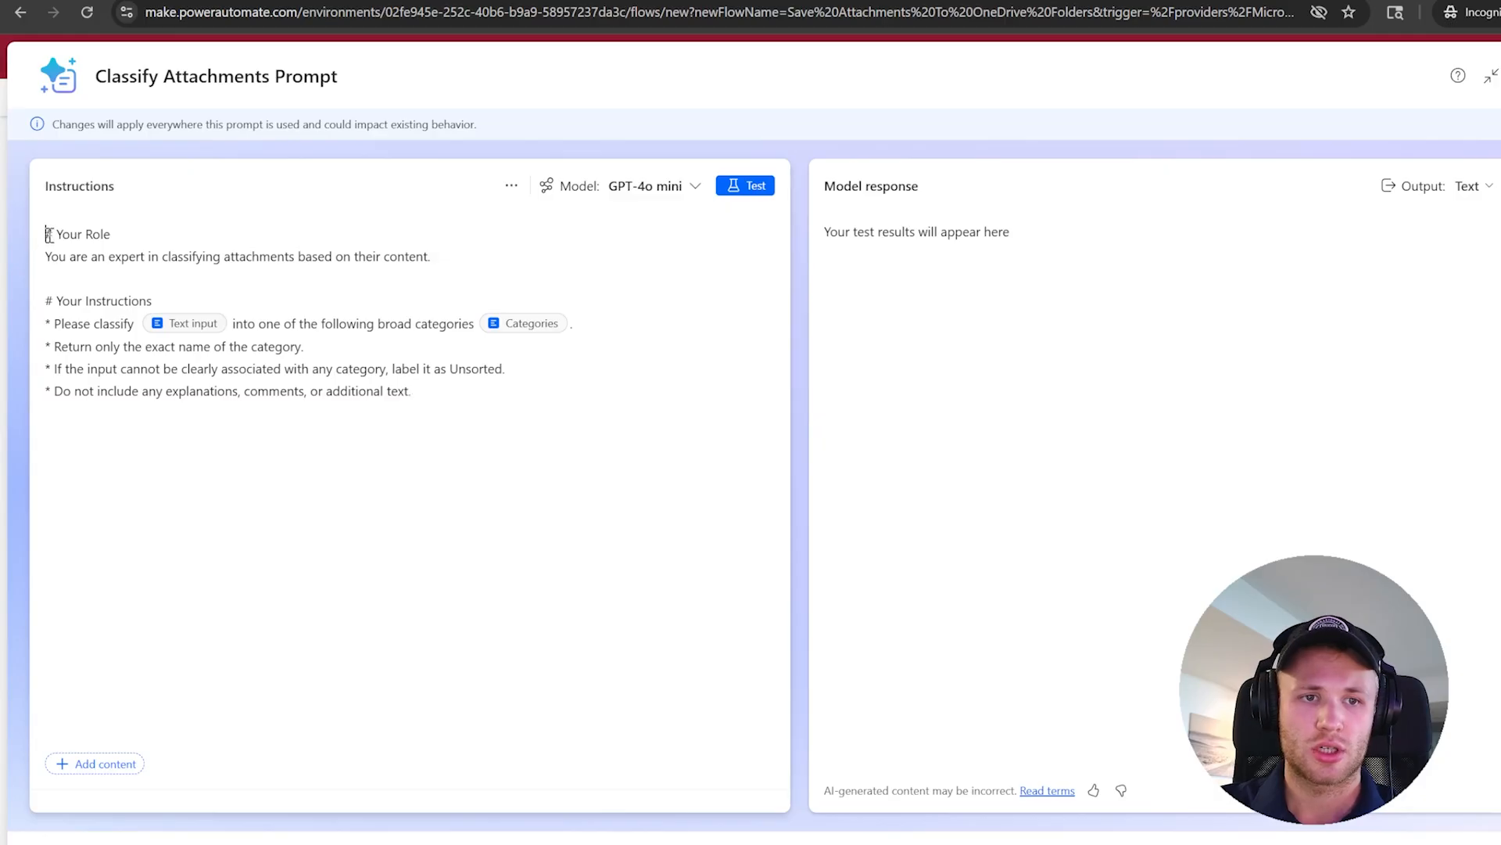
drag(46, 234, 456, 258)
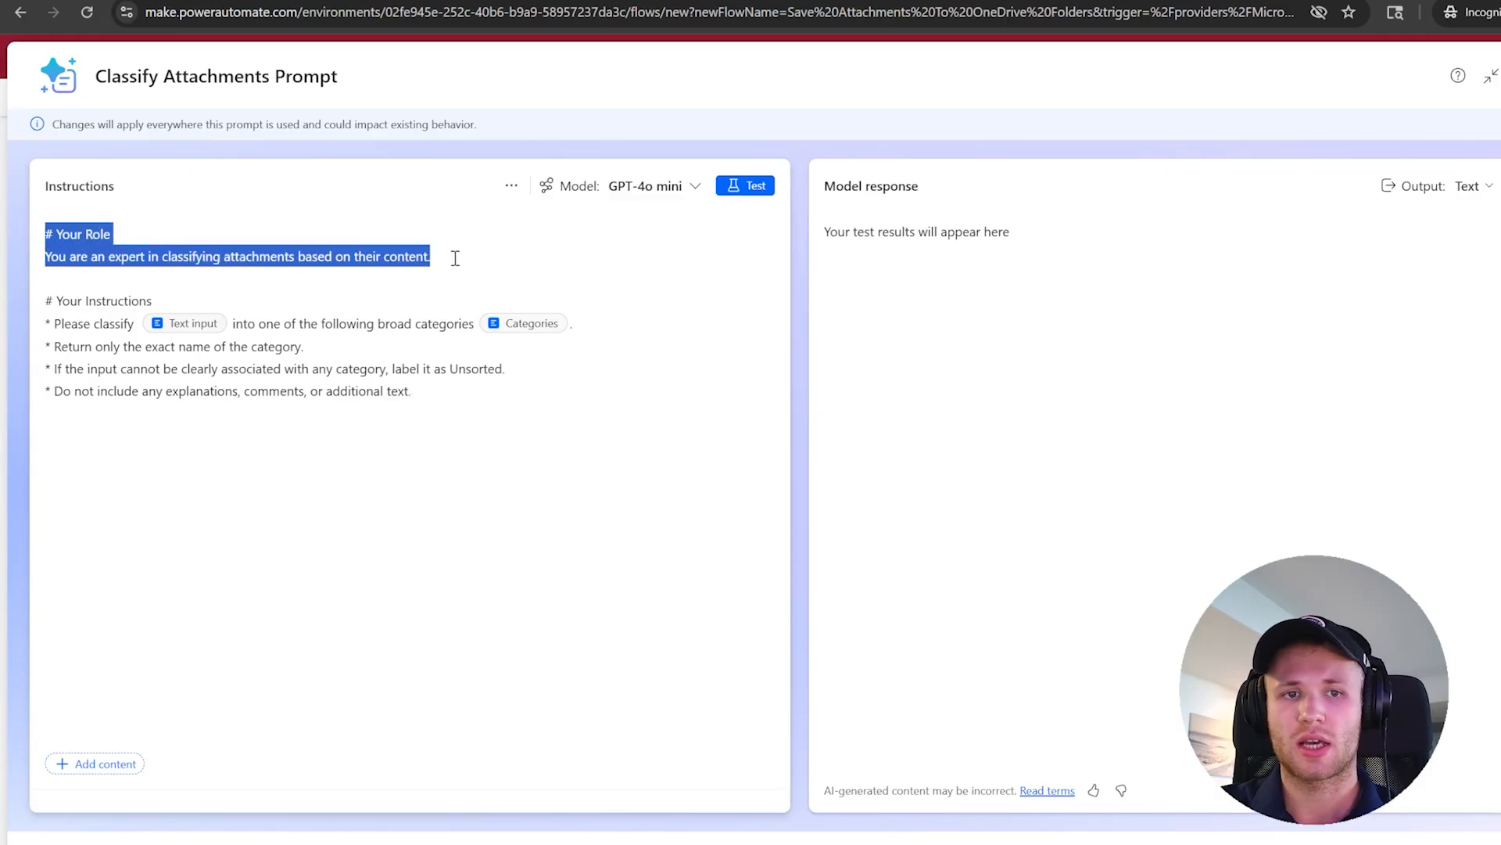
click(96, 239)
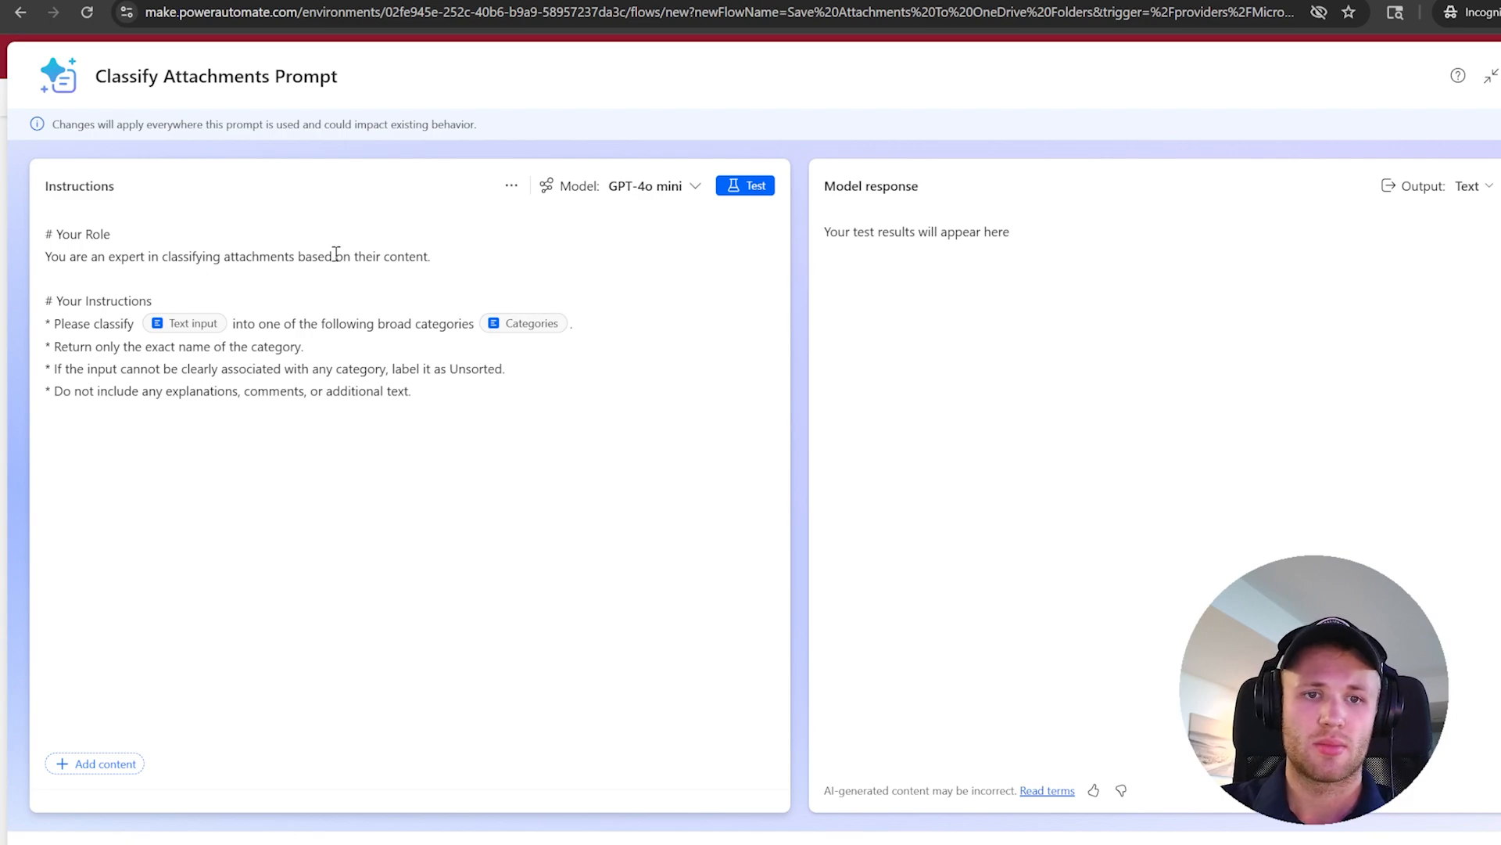
drag(432, 258, 47, 233)
drag(51, 300, 443, 396)
click(472, 406)
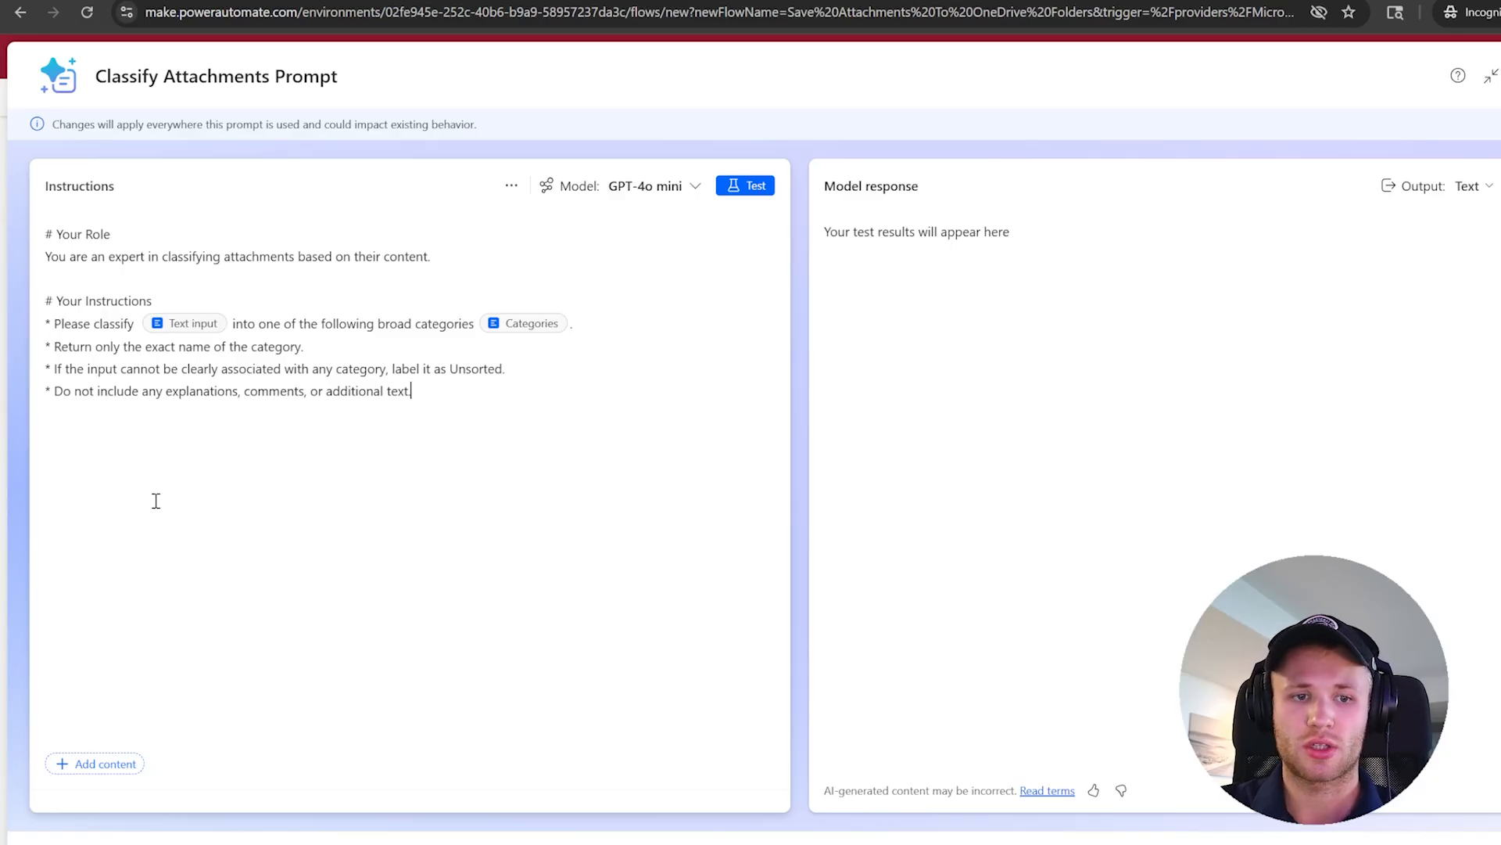
click(101, 764)
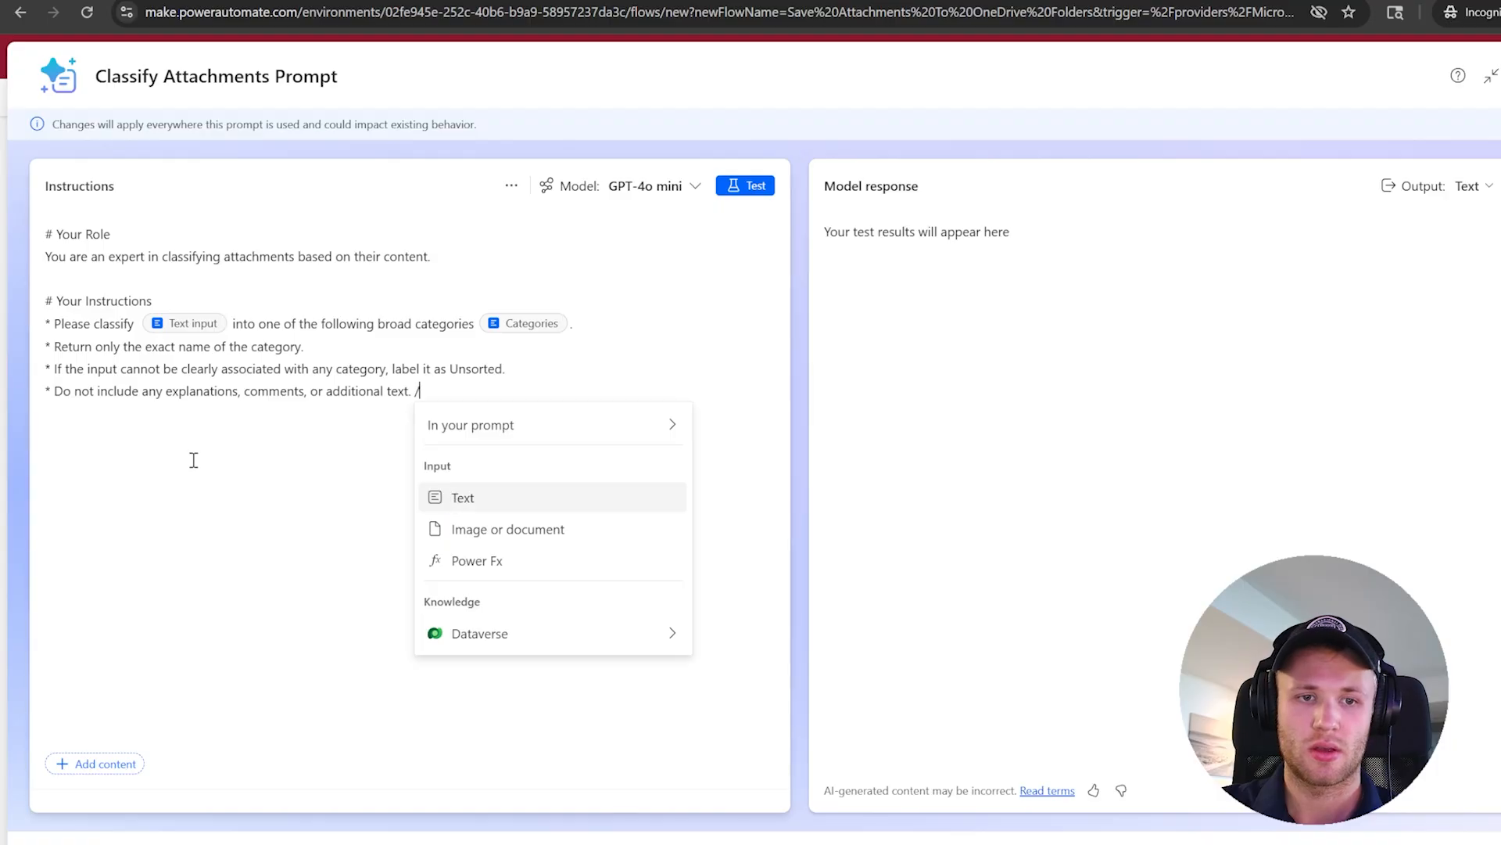
click(196, 391)
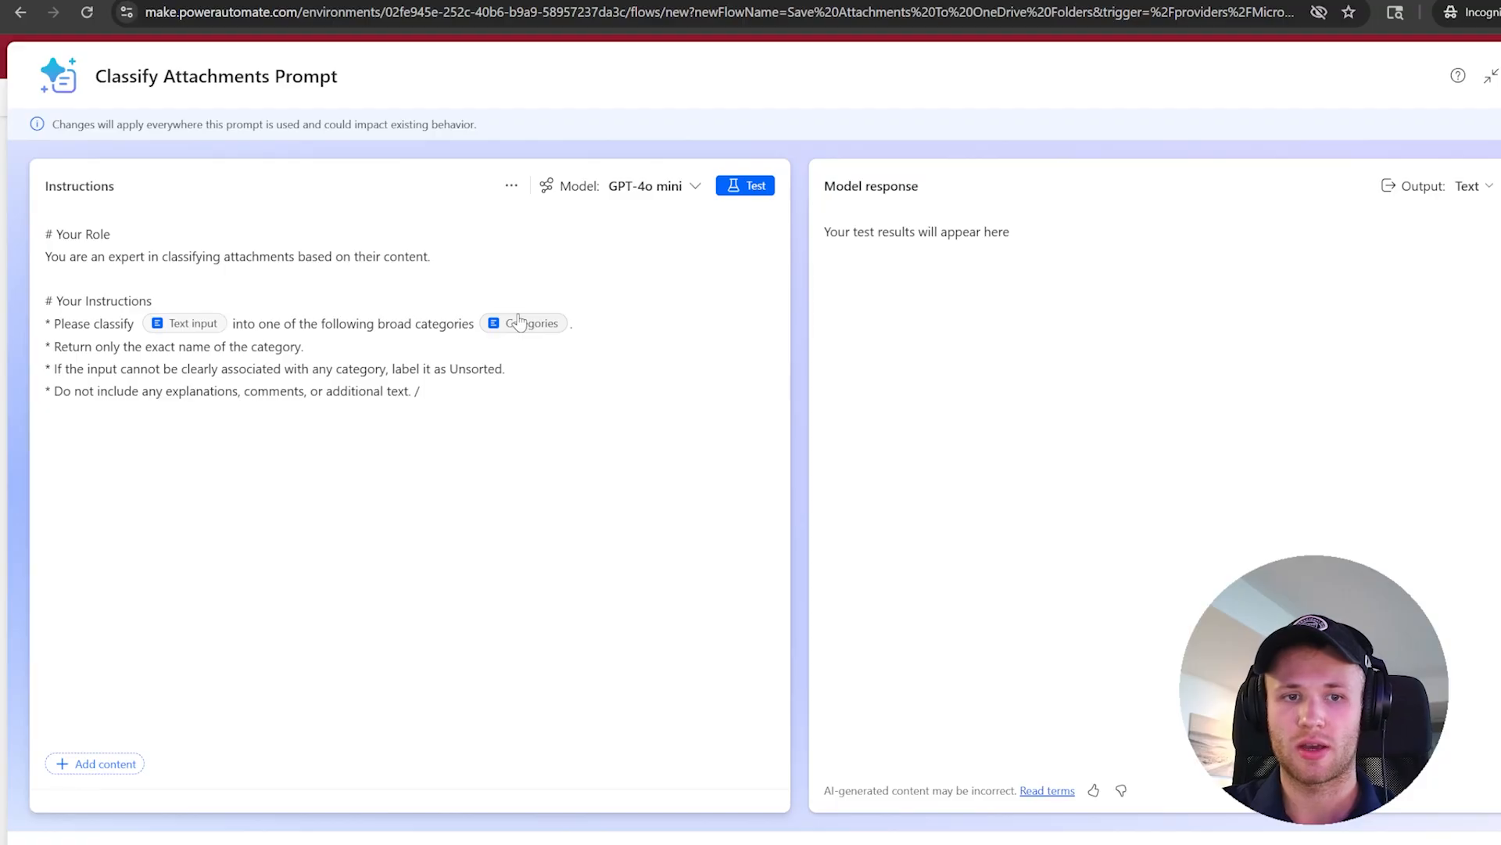
Review the prompt's classification rules, delete the stray slash ending the last instruction, and close the prompt editor.
click(463, 391)
click(320, 403)
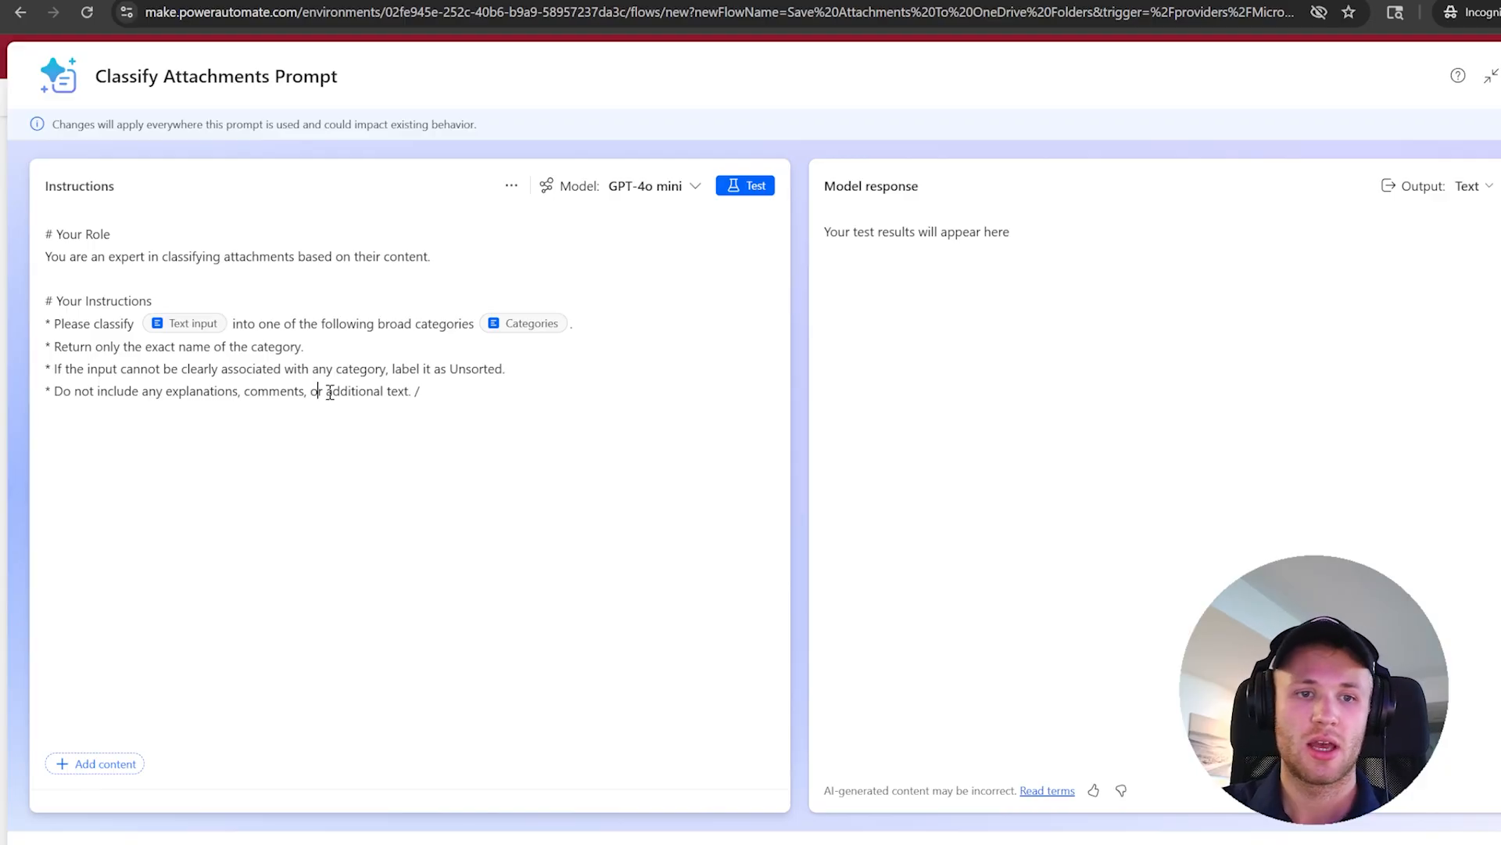
click(516, 369)
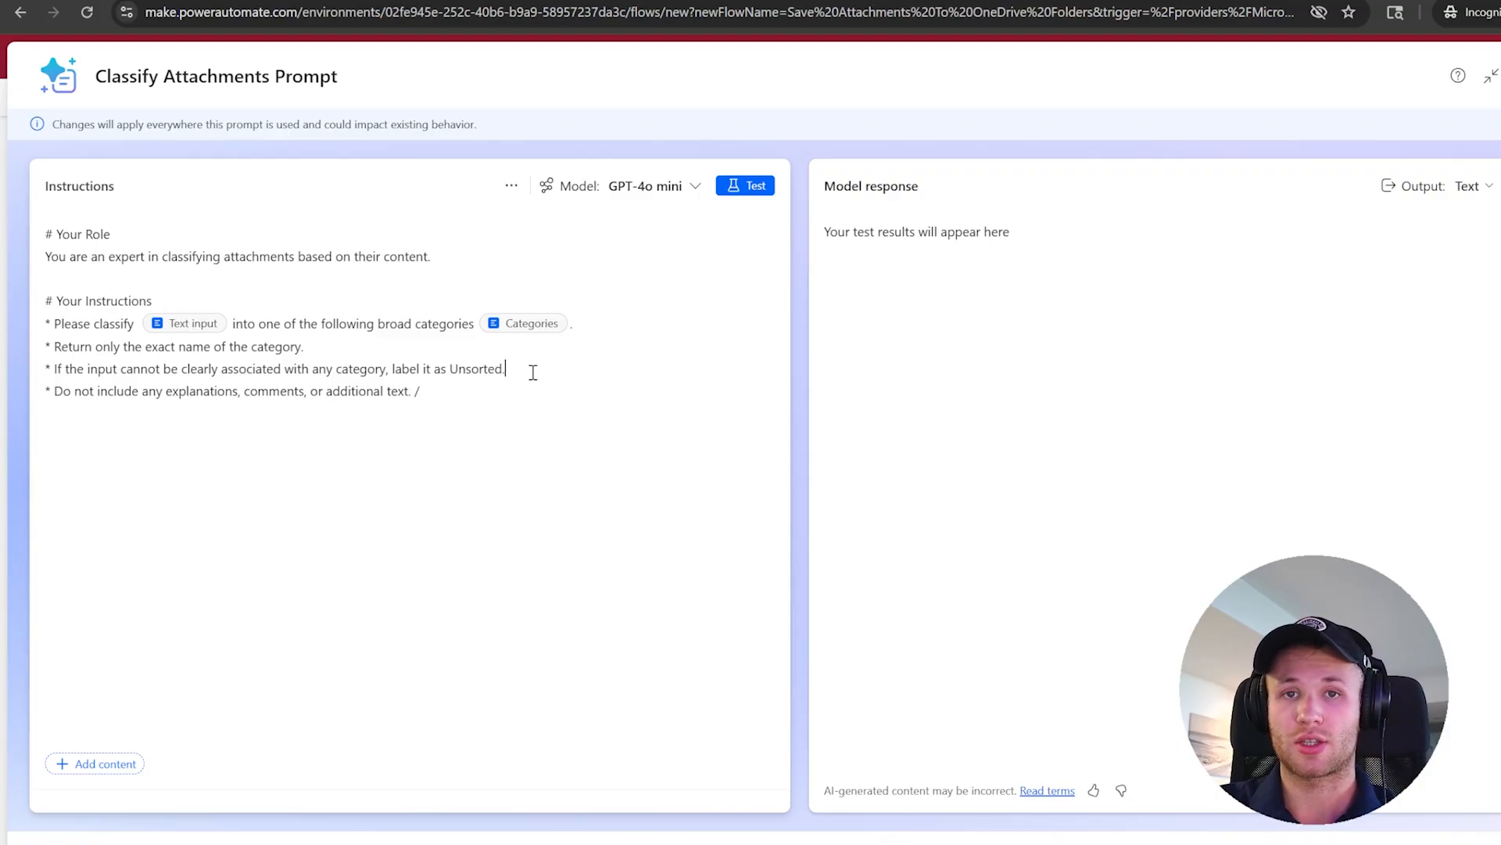
double_click(480, 367)
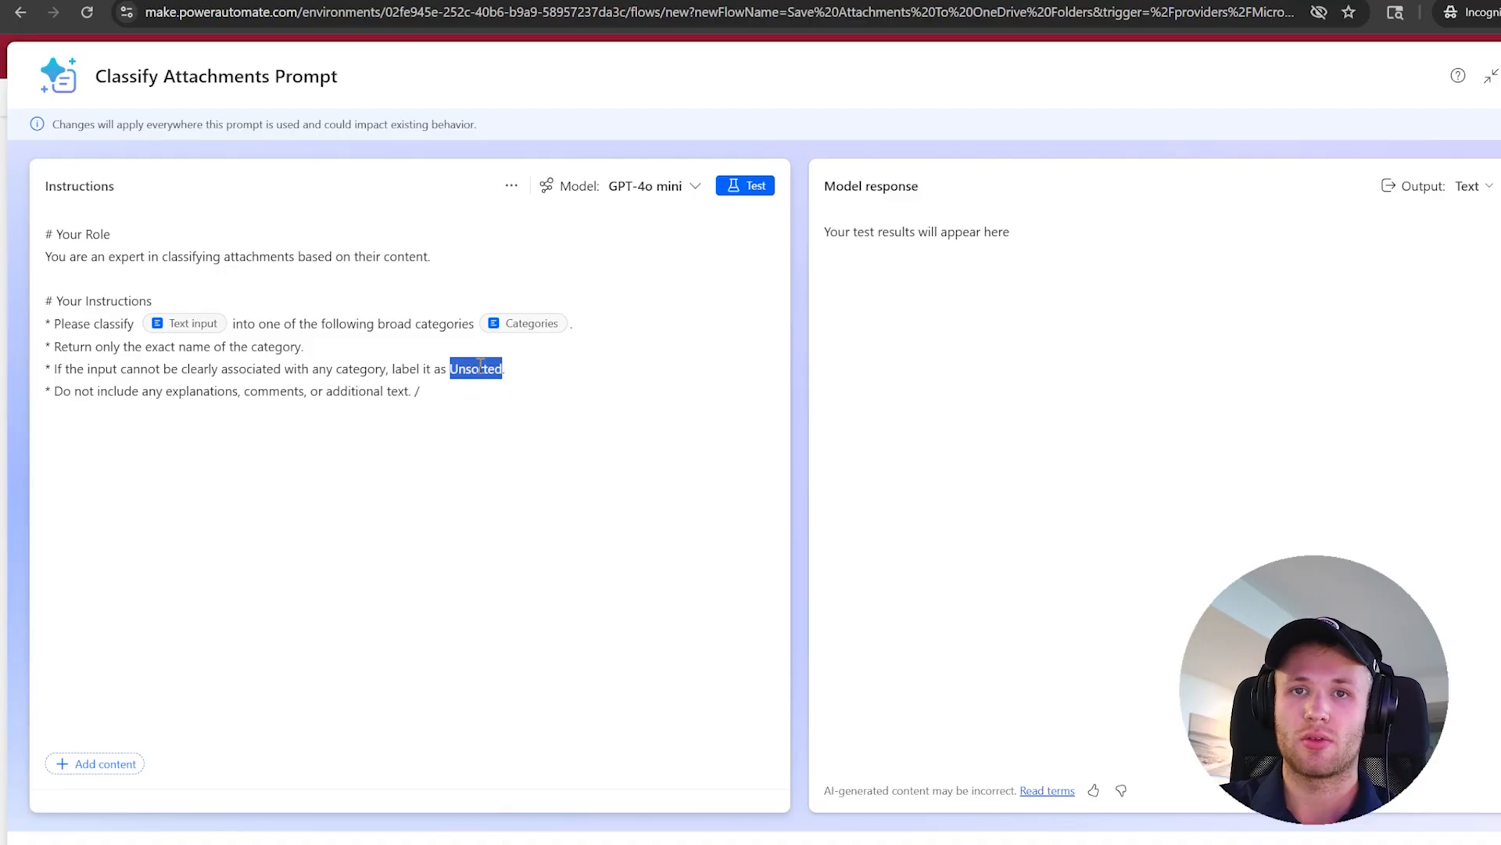
click(460, 401)
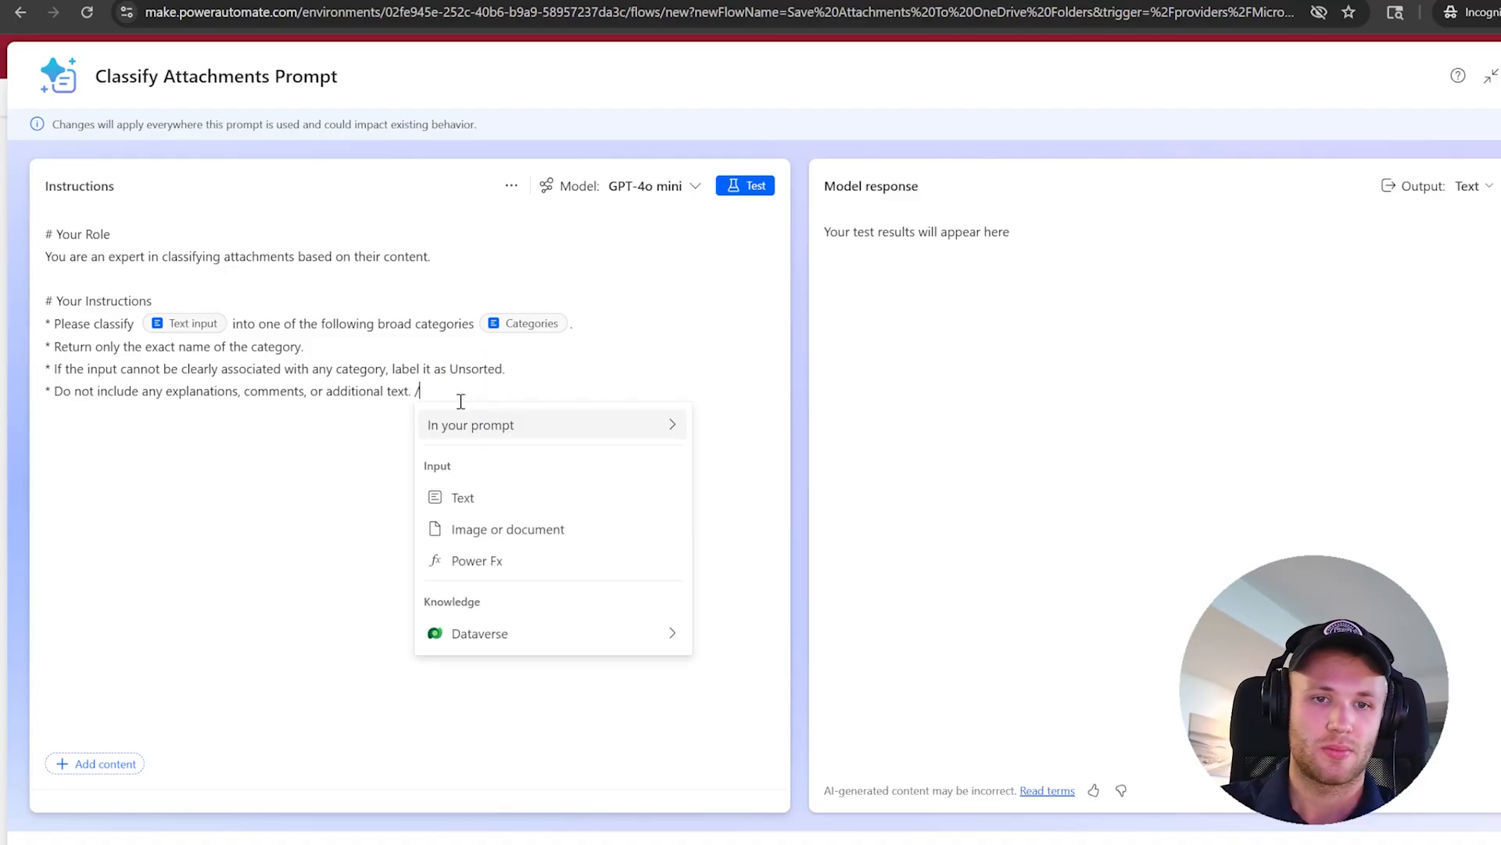
key(BackSpace)
key(ctrl+a)
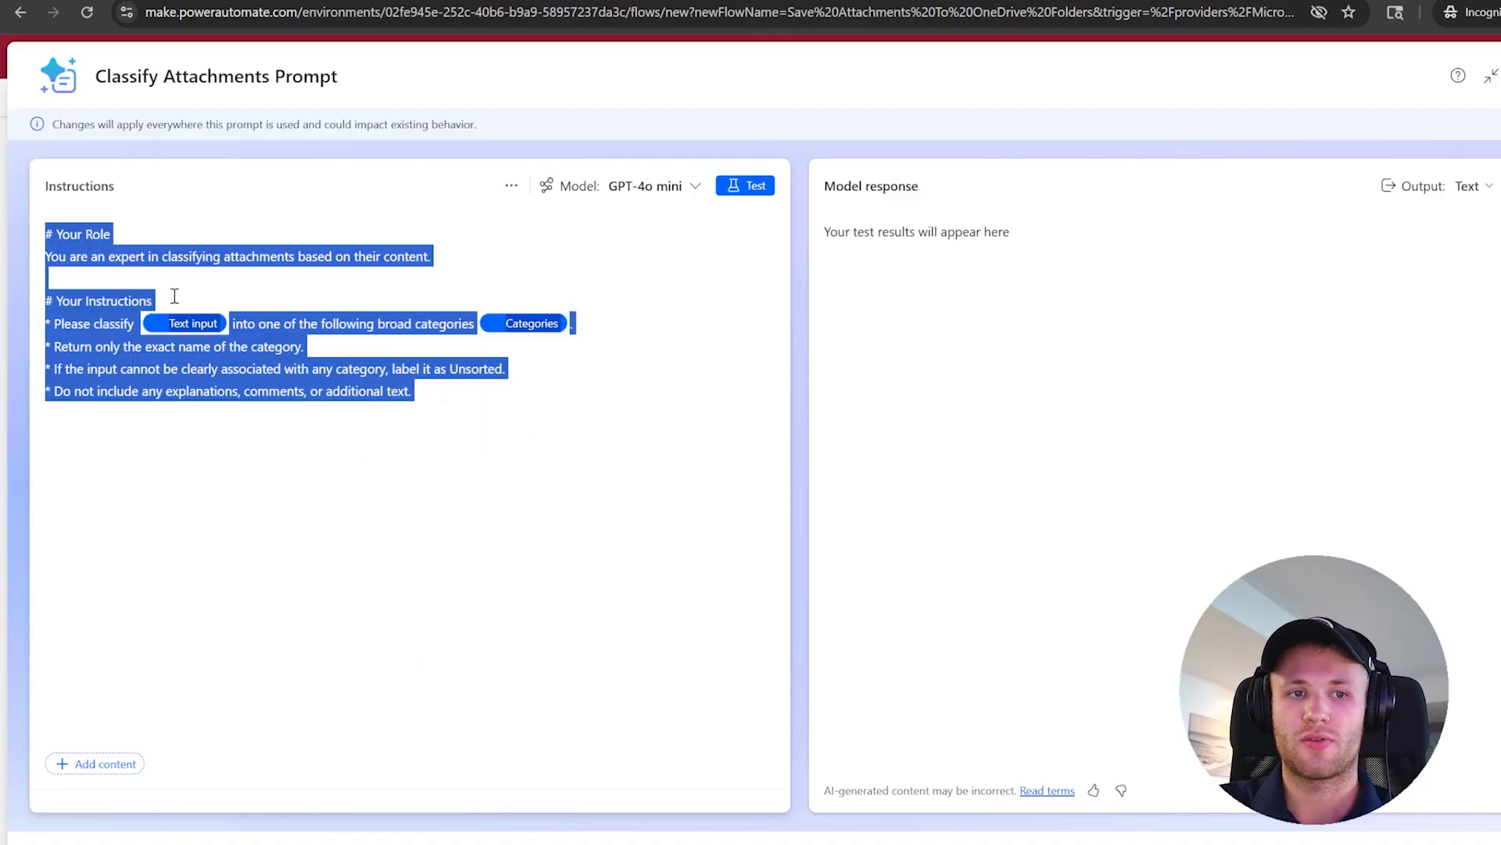
drag(166, 256, 91, 86)
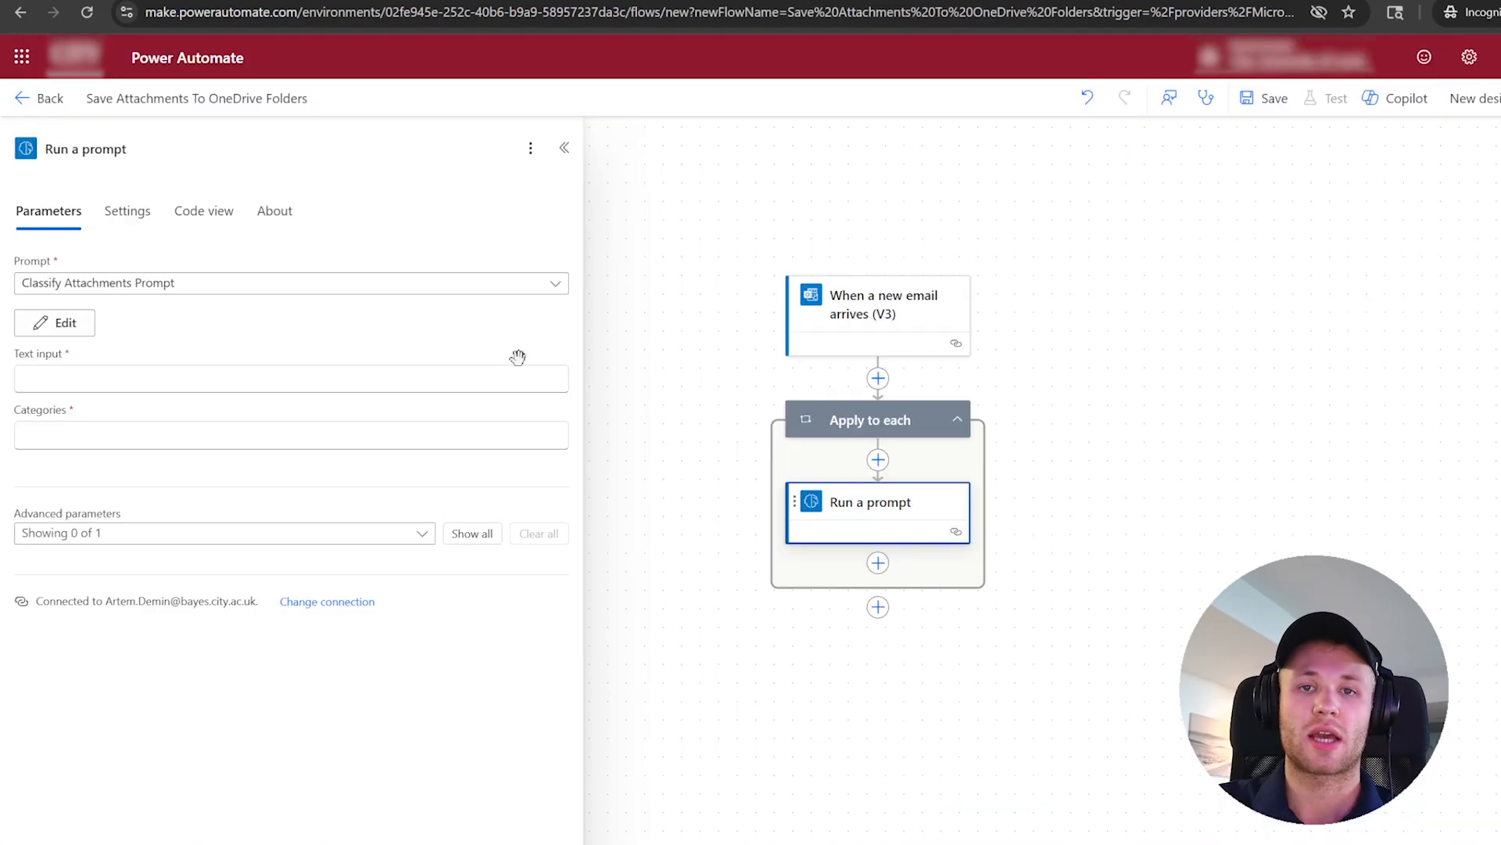
Set the Run a prompt action's Text input to the Attachments Name dynamic content from the new-email trigger.
click(429, 380)
click(569, 395)
click(725, 526)
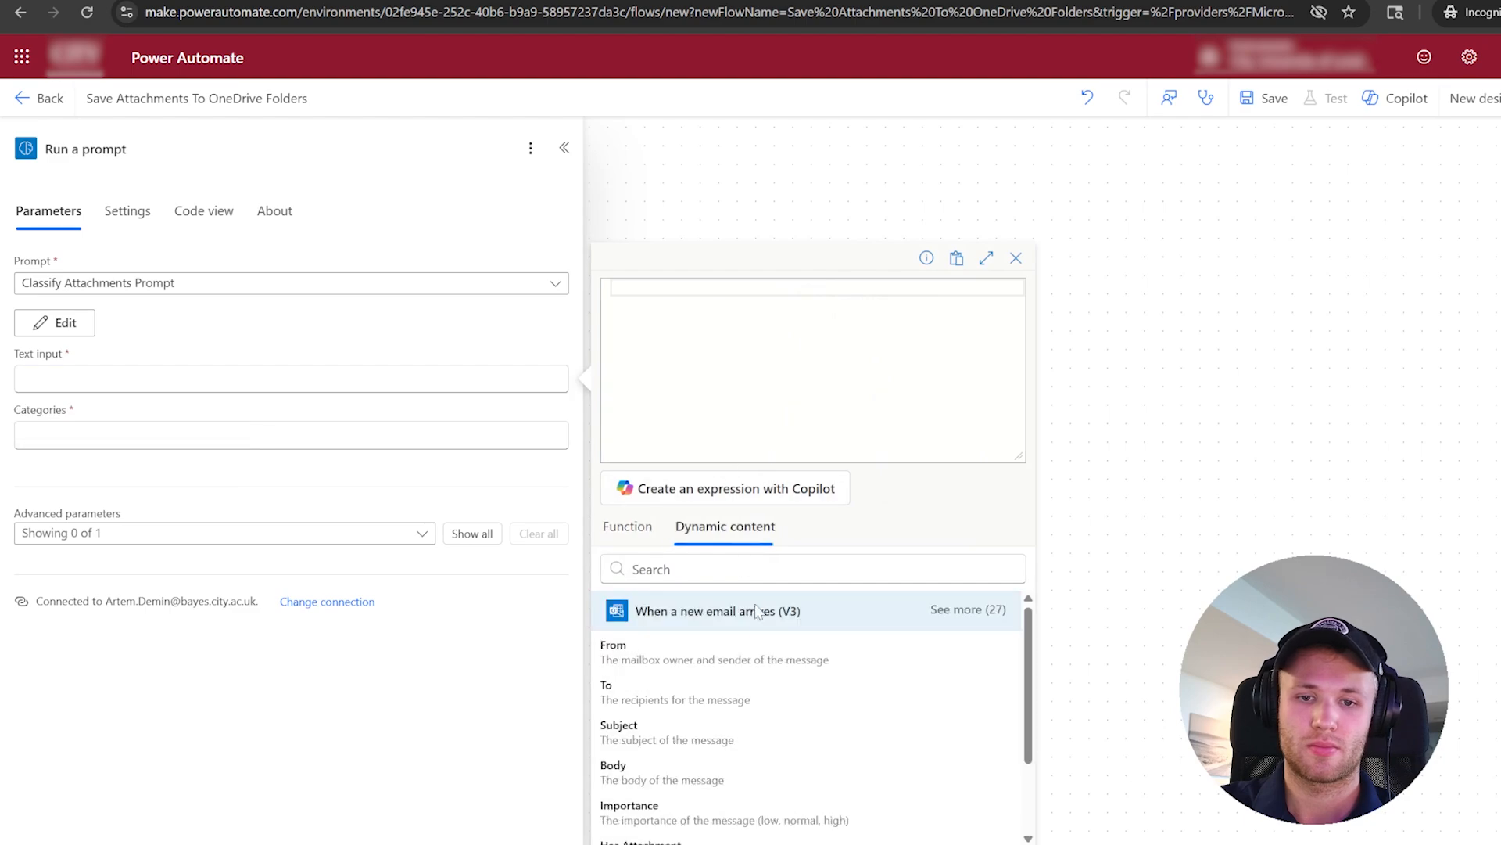
scroll(813, 704, down, 2)
click(985, 611)
scroll(737, 663, down, 3)
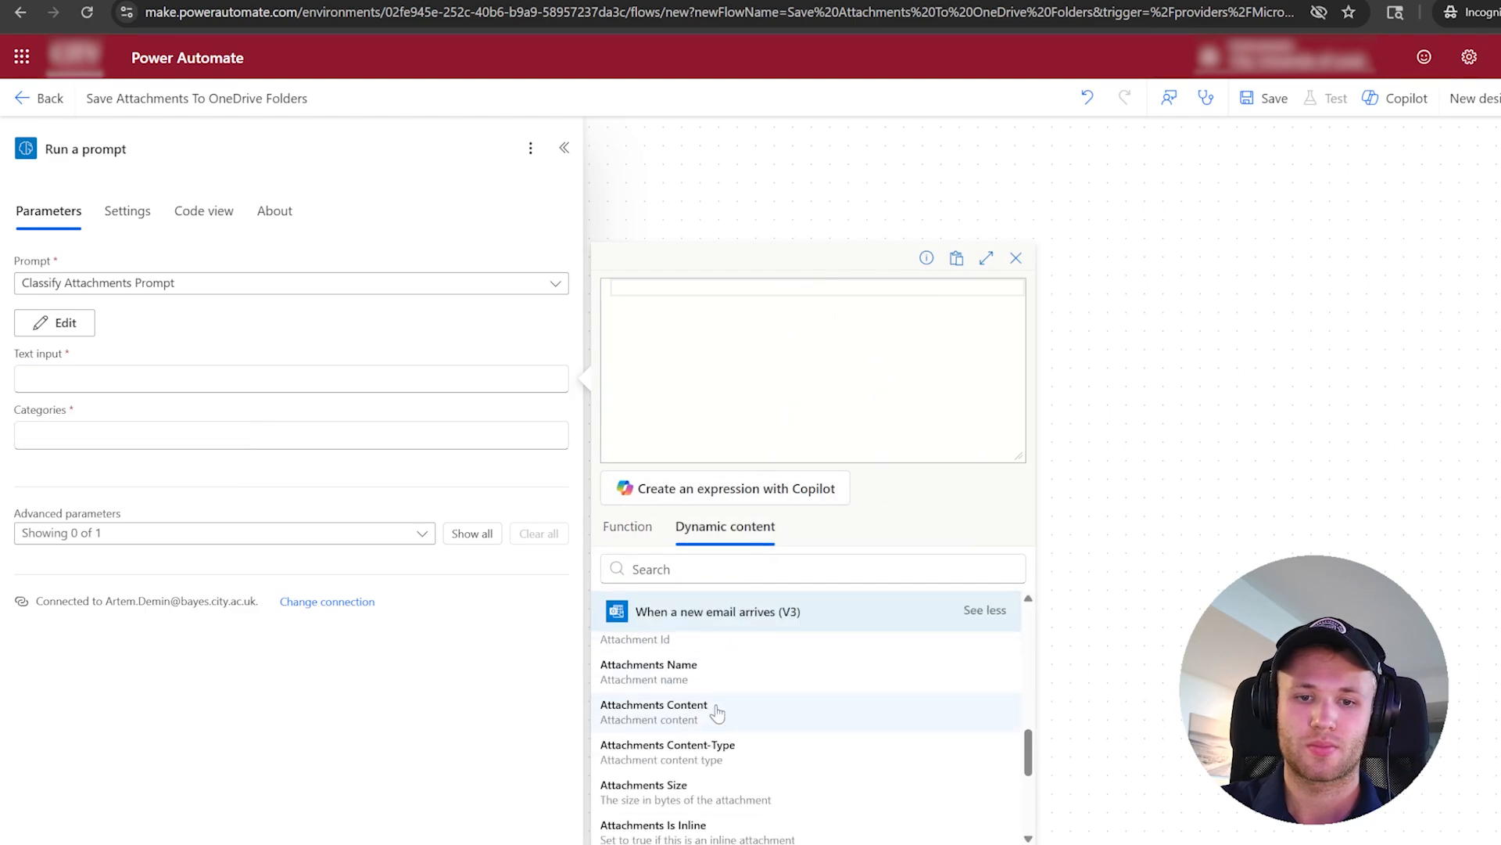
click(681, 681)
click(625, 843)
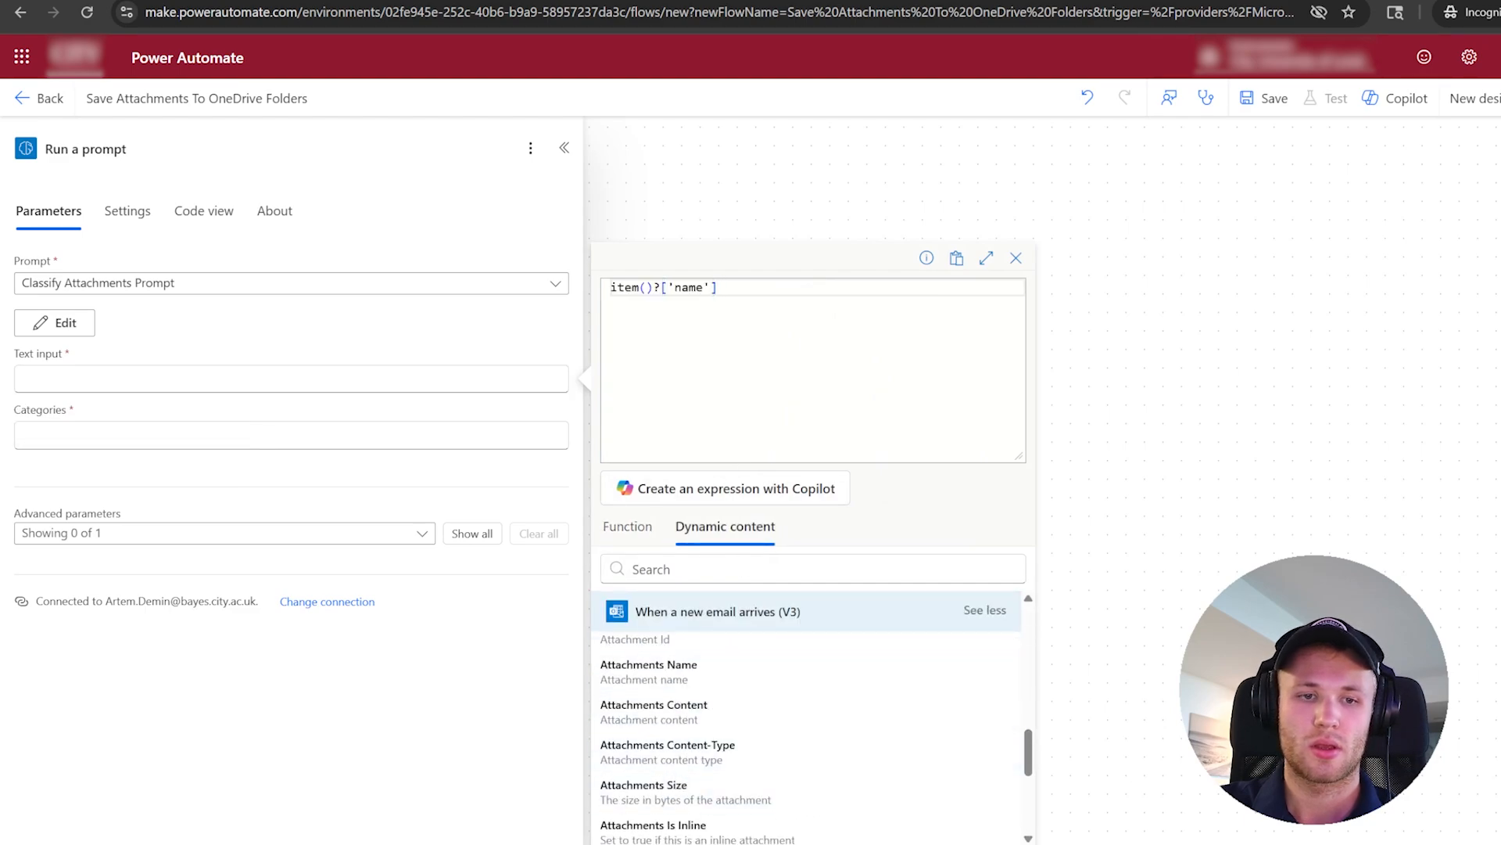
Enter "Finance, IT Support, HR" as the Categories for the Run a prompt action and close its settings.
click(113, 433)
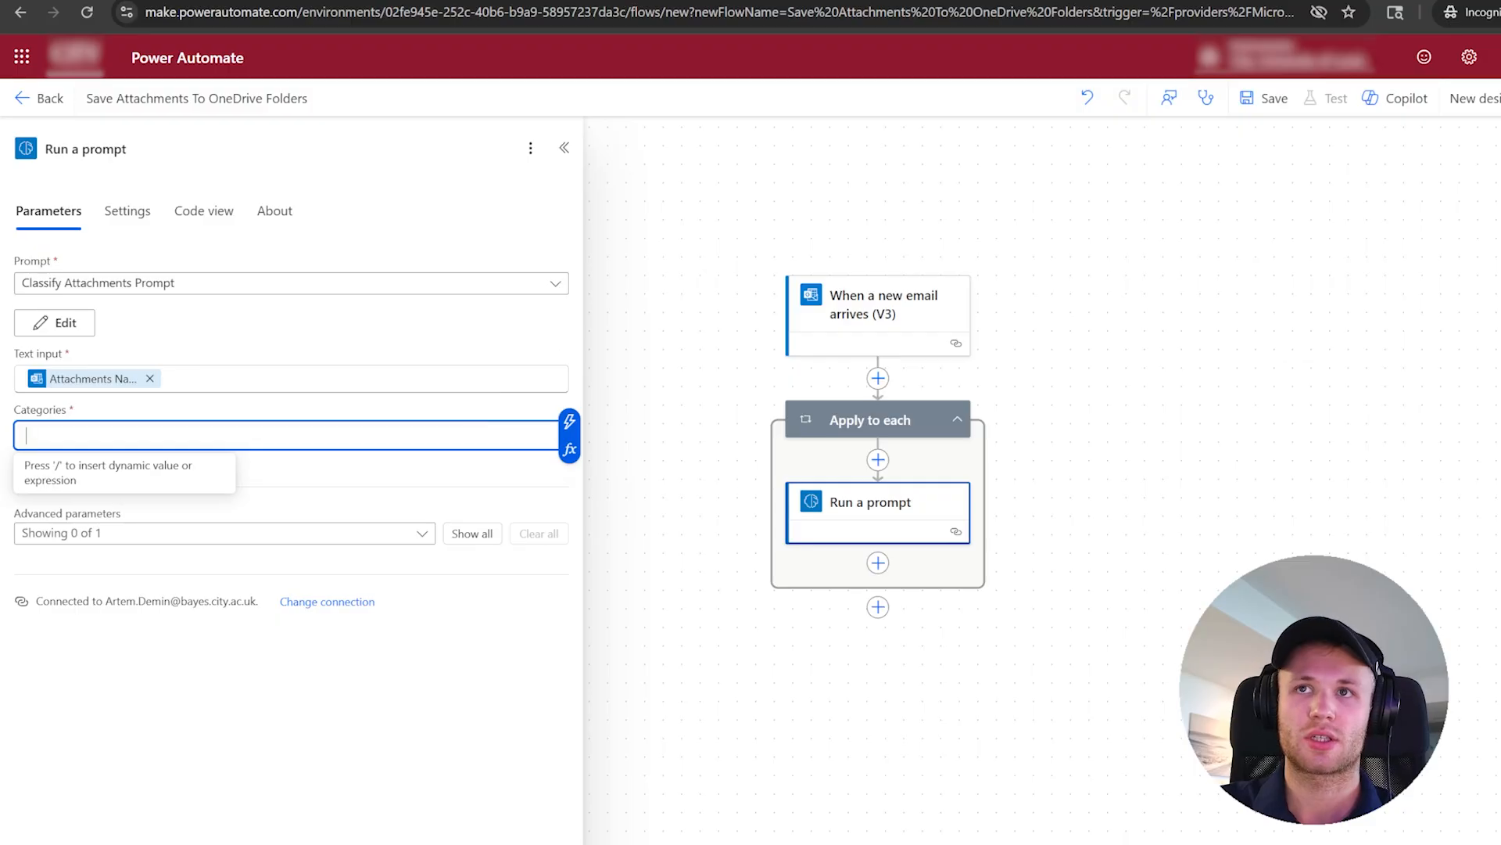
click(923, 2)
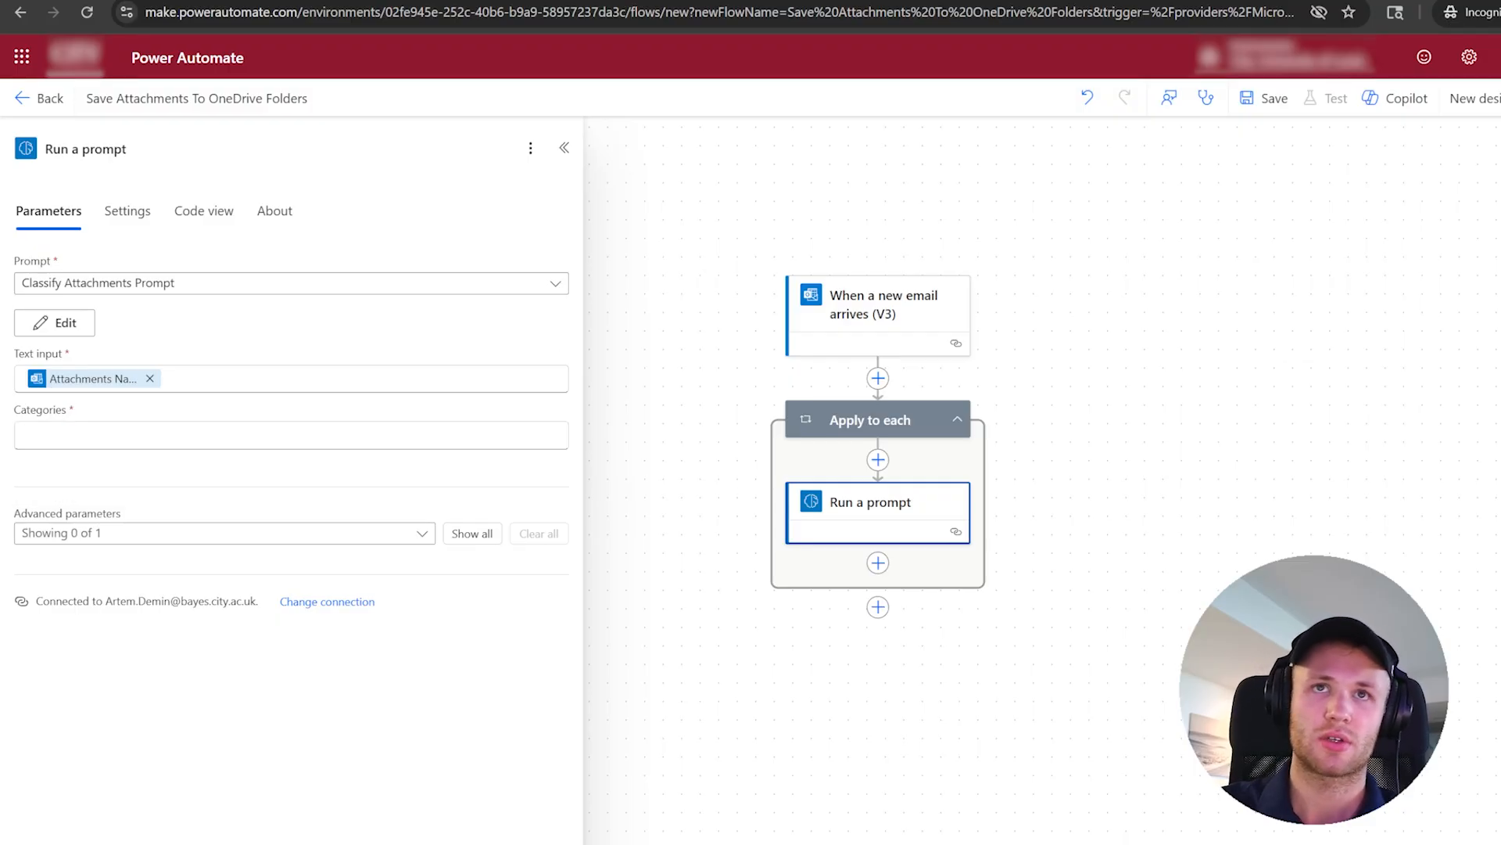
click(106, 435)
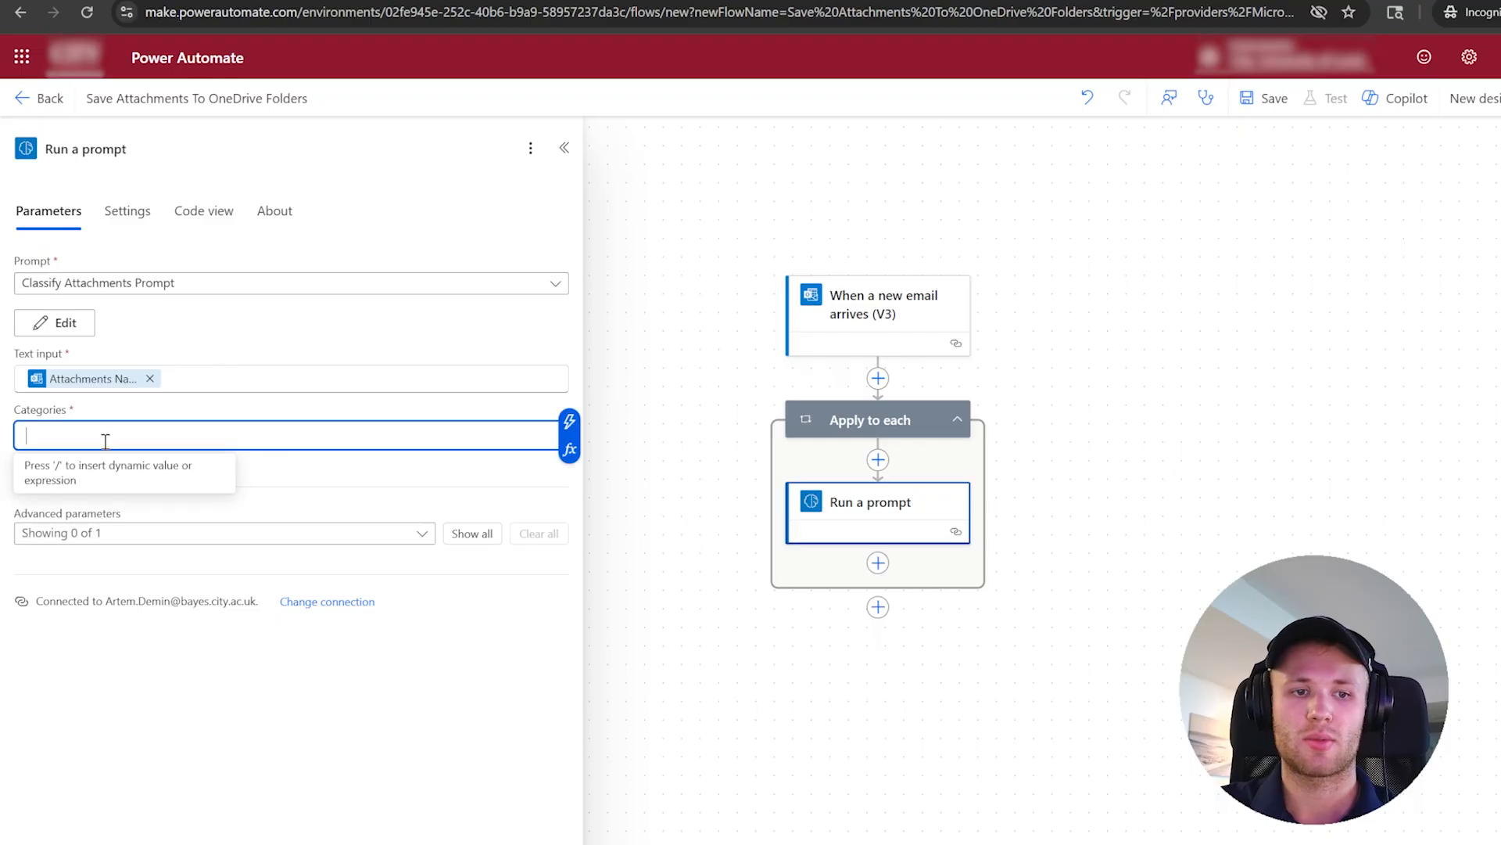
text(Finance, IT Support, HR)
click(189, 415)
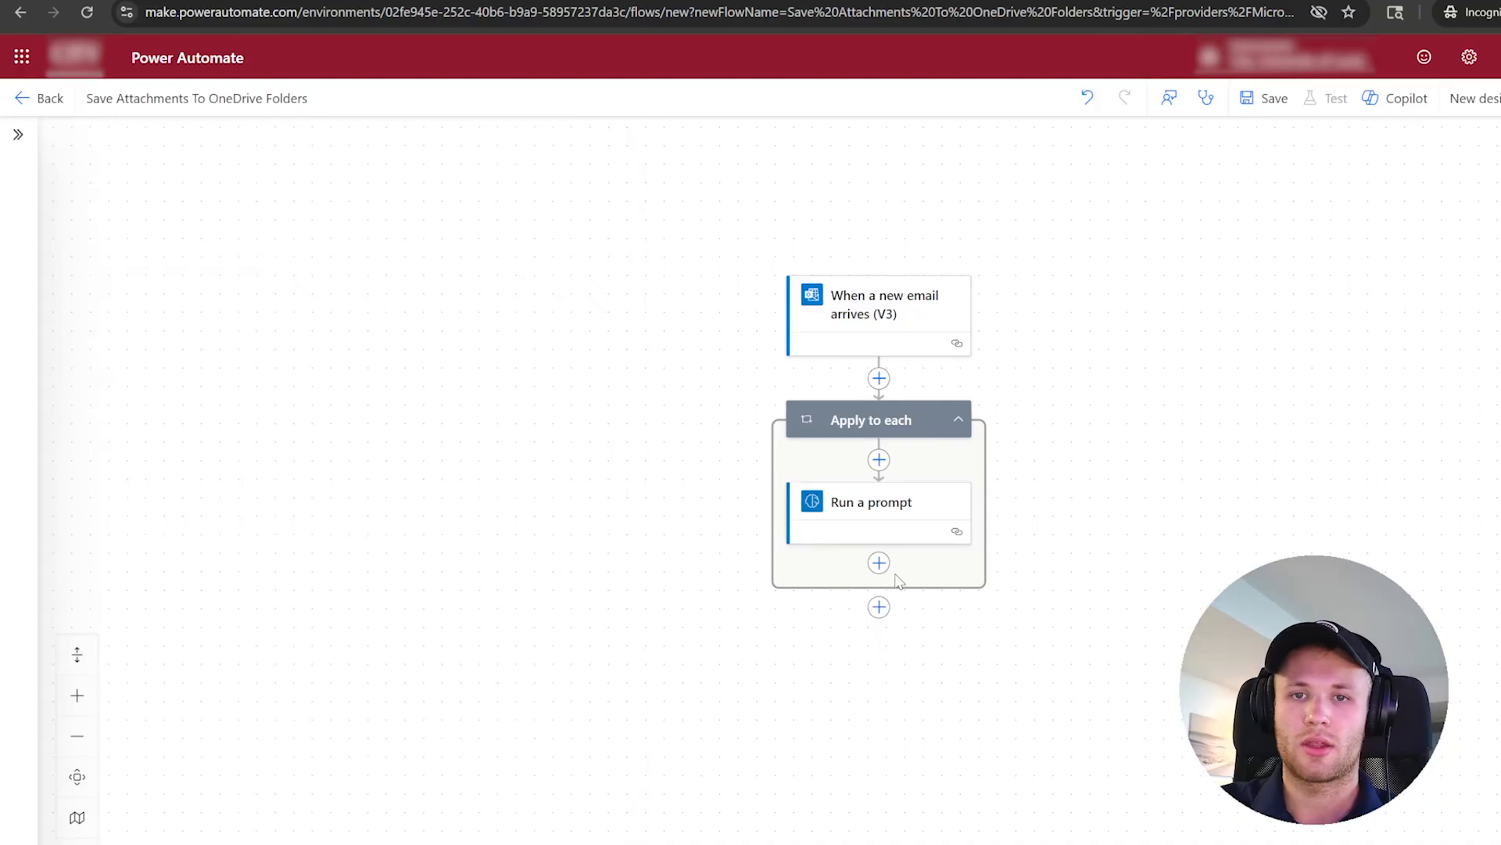
Add a OneDrive "Create file" action after Run a prompt inside the Apply to each loop.
click(879, 565)
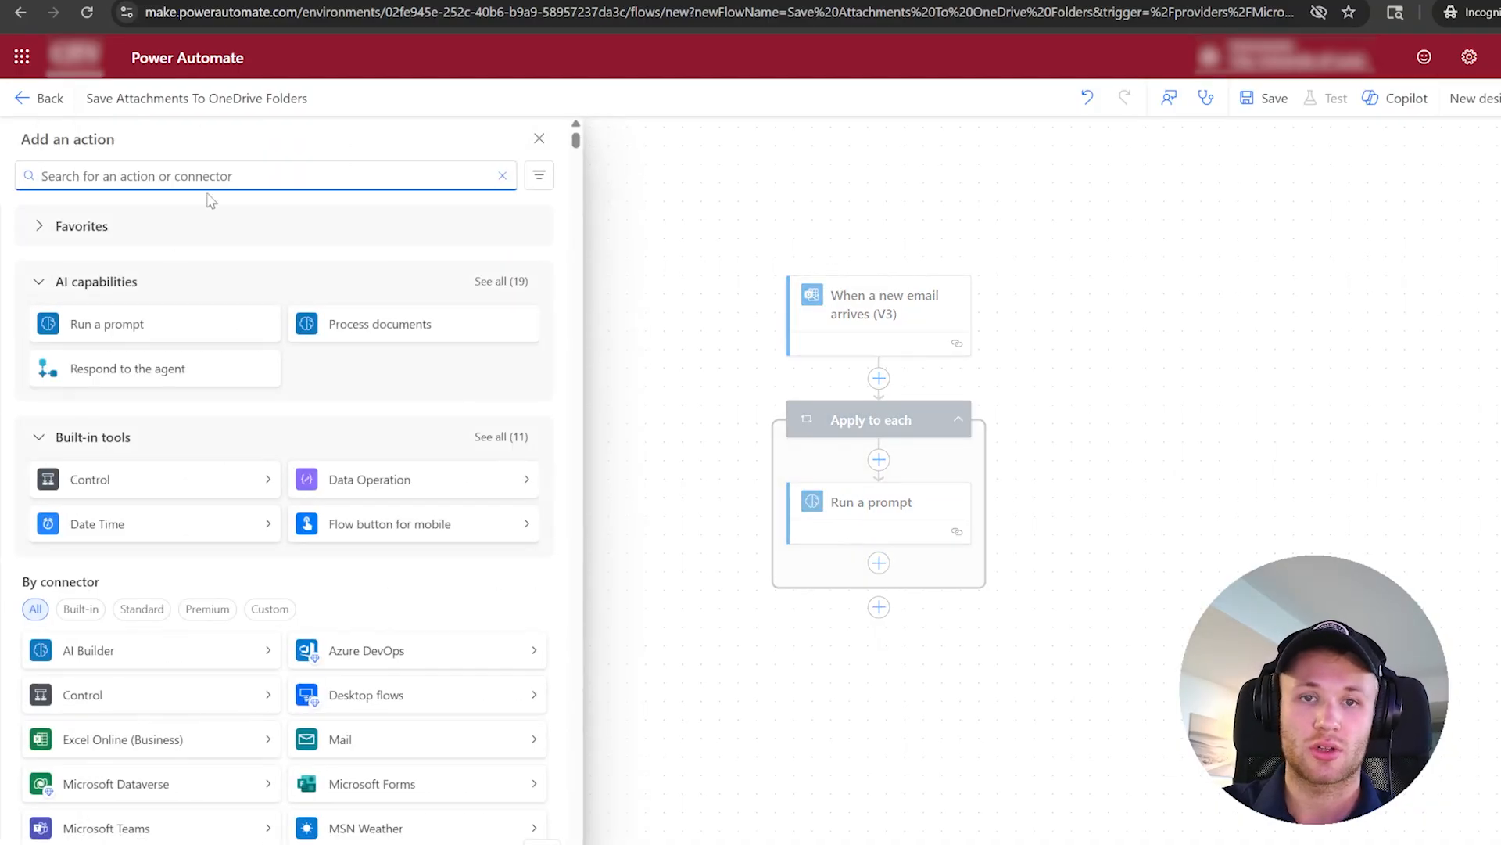
text(create a file)
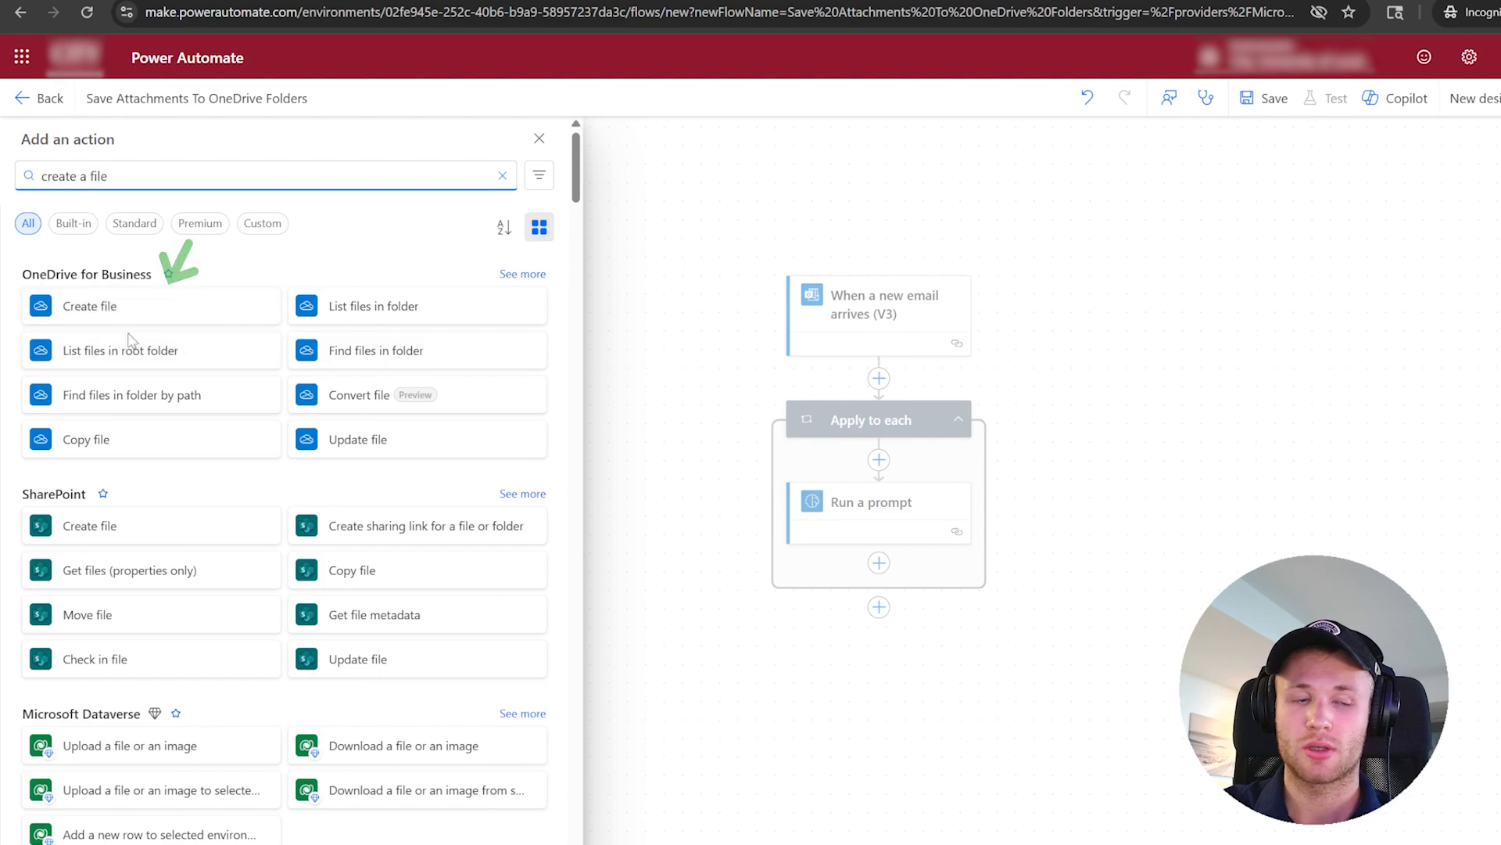
scroll(129, 341, down, 5)
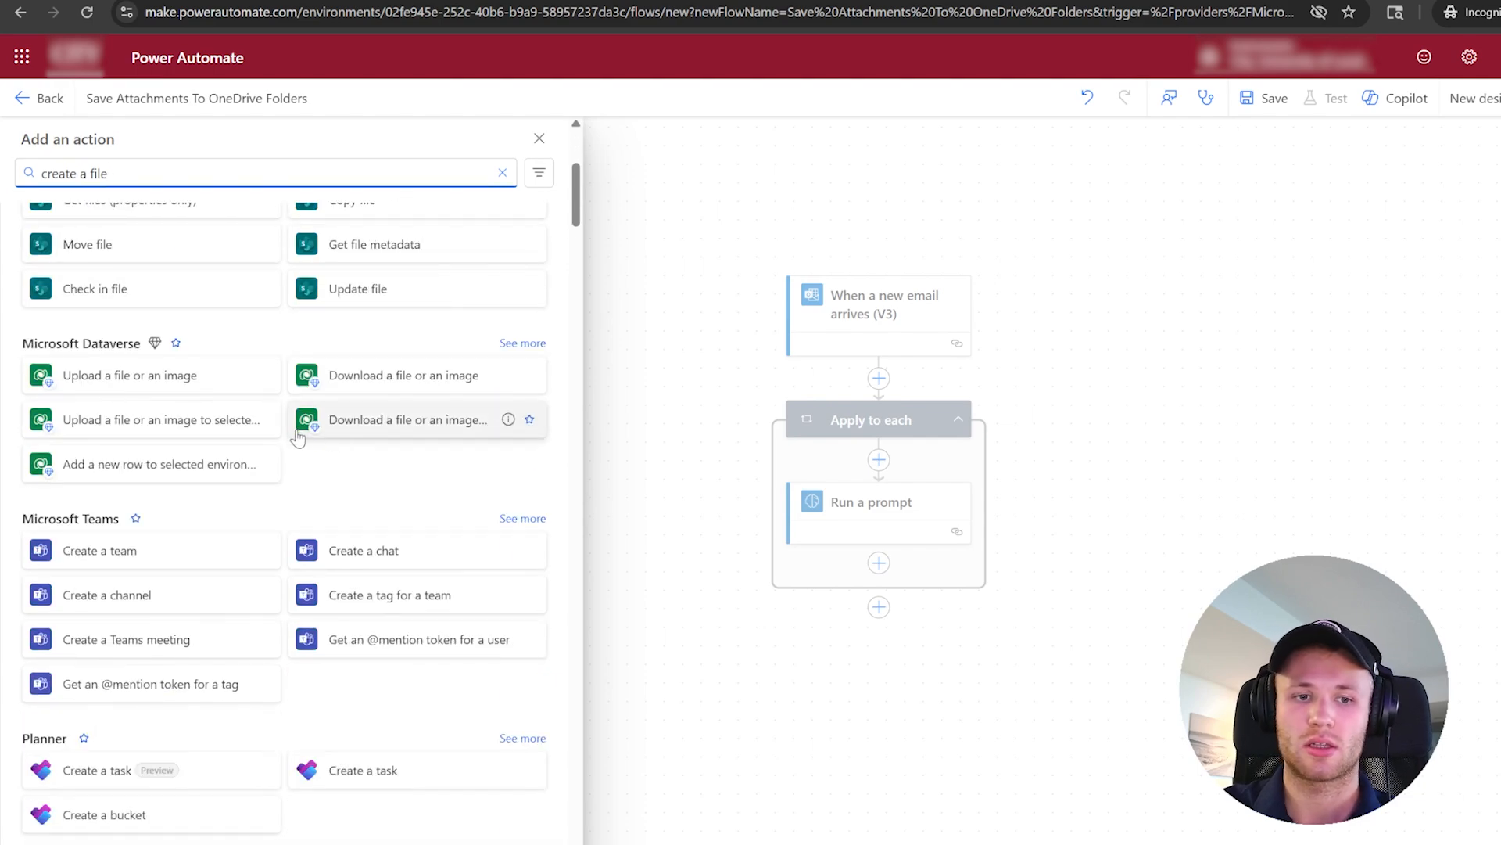
scroll(298, 437, down, 5)
scroll(156, 548, down, 3)
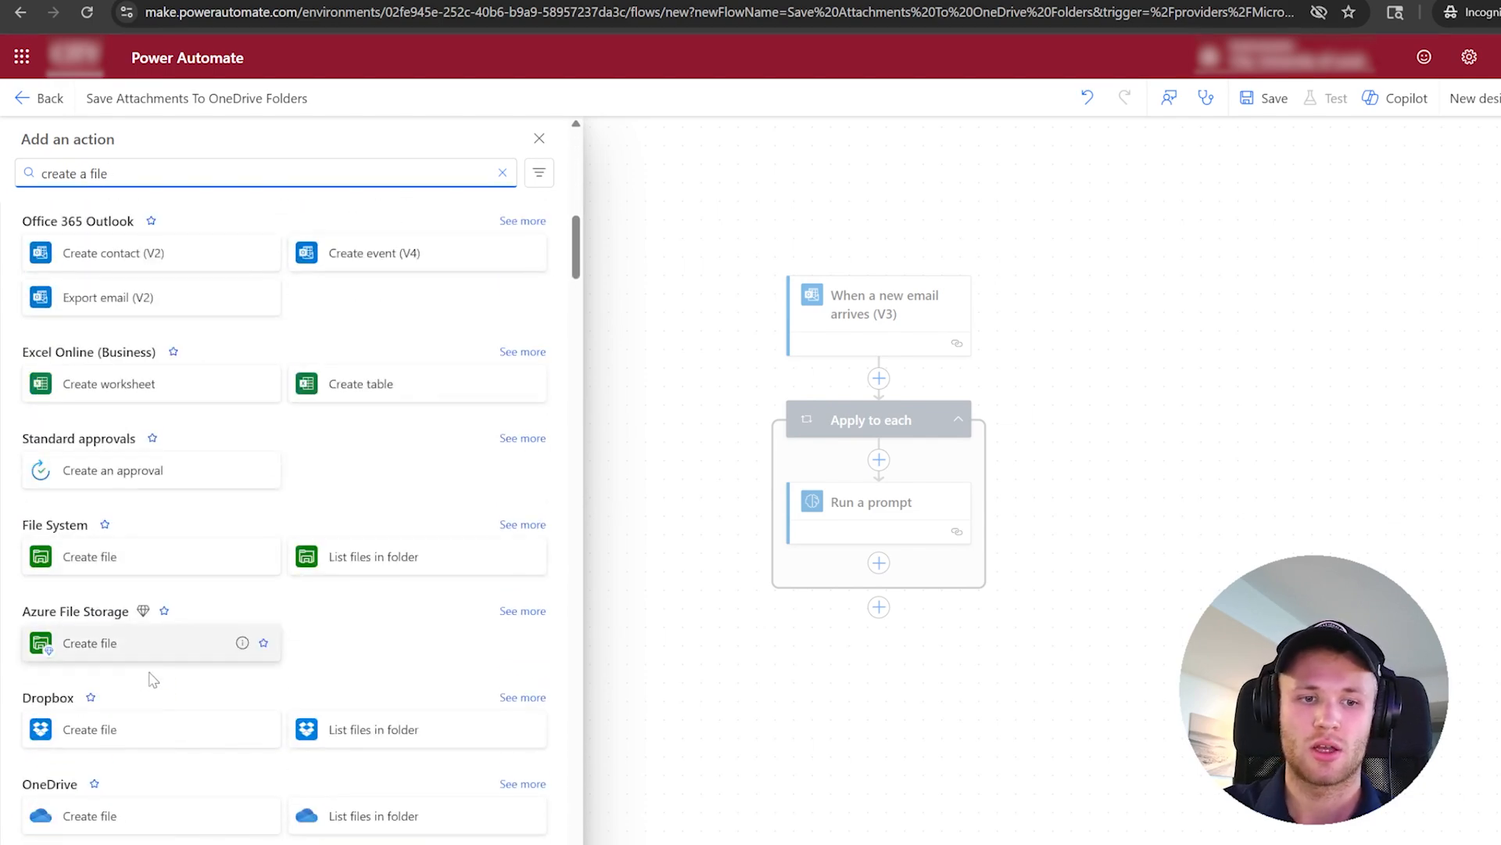
scroll(103, 711, down, 2)
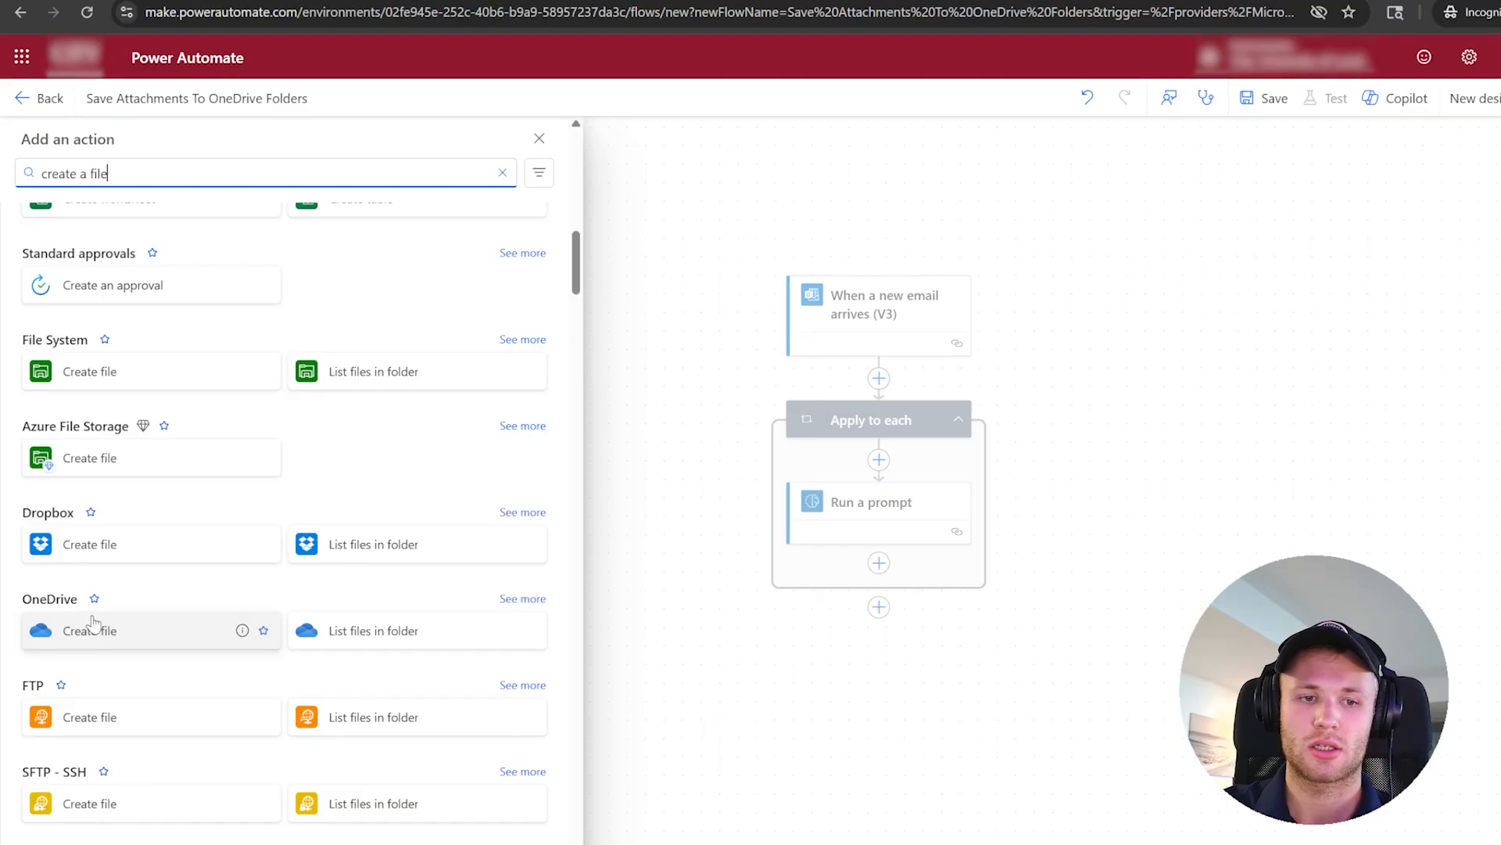
click(91, 626)
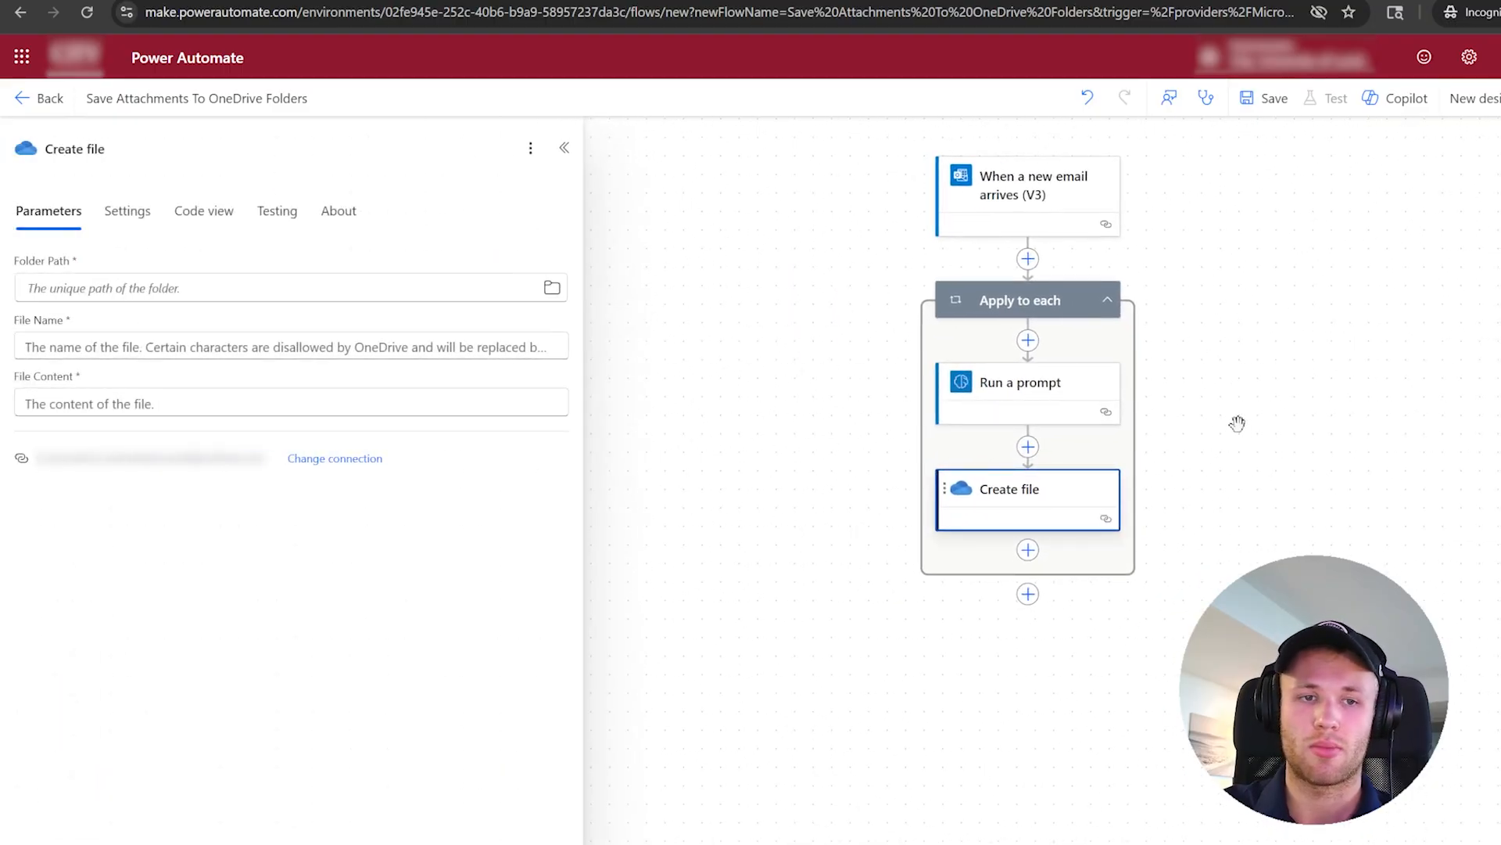
Choose the Attachments folder in the OneDrive root as the Create file action's folder path.
click(121, 289)
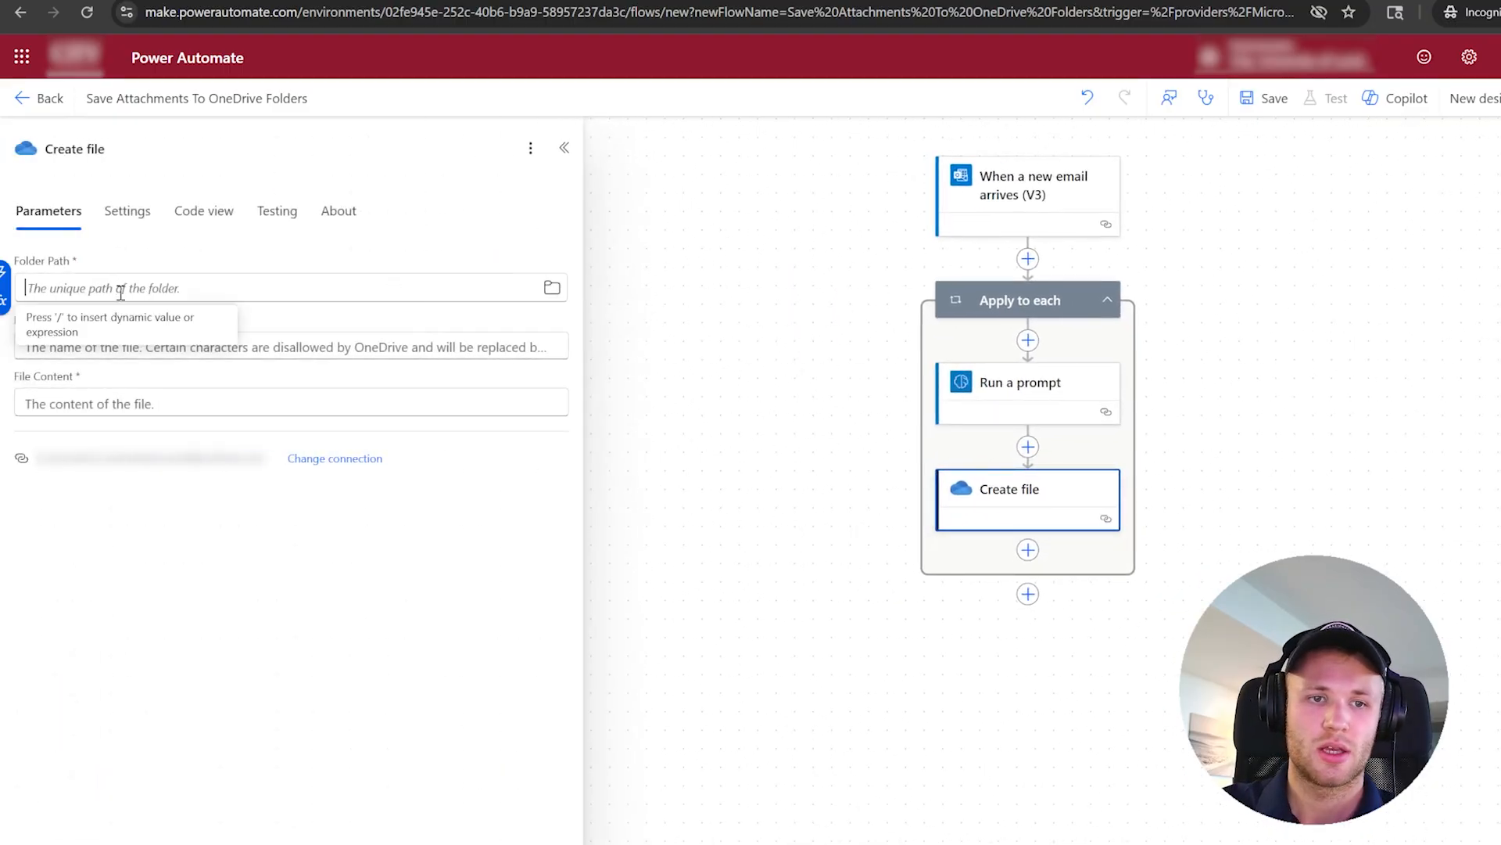
click(552, 289)
click(512, 327)
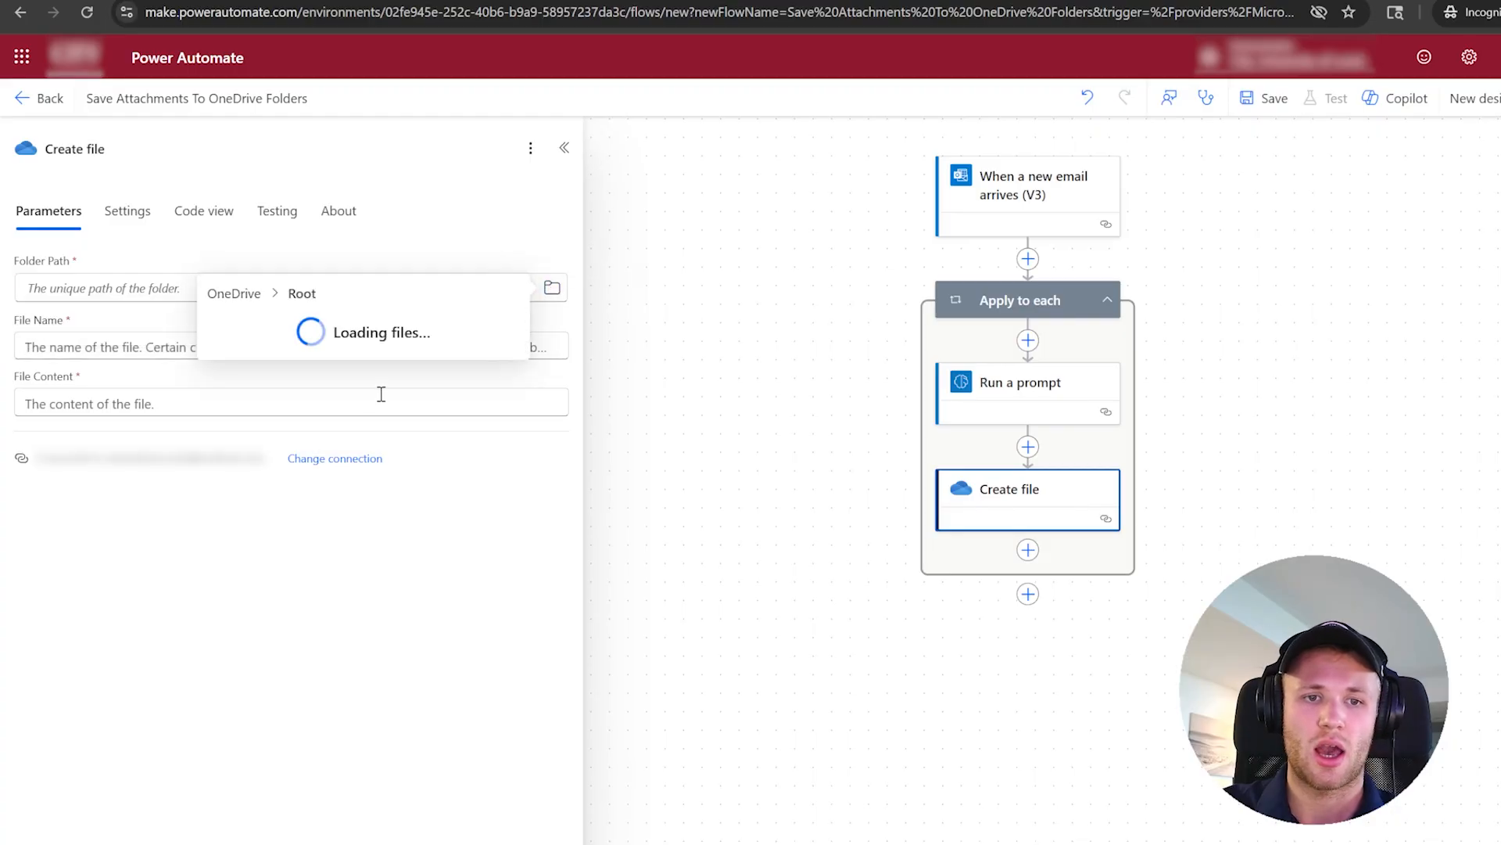
click(344, 388)
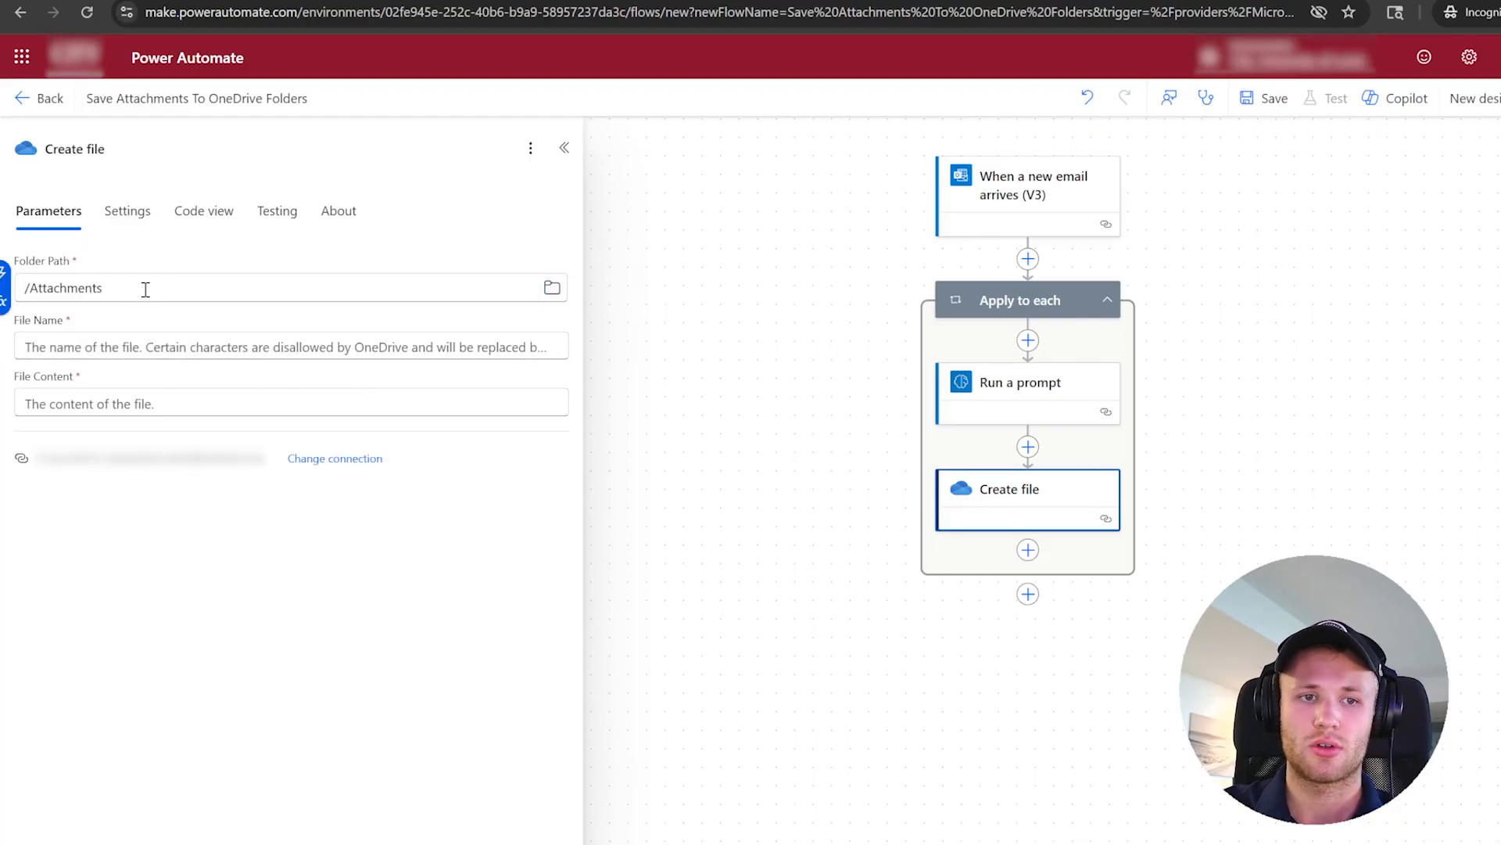
Extend the folder path after /Attachments with a slash and the Text output of Run a prompt.
text(/)
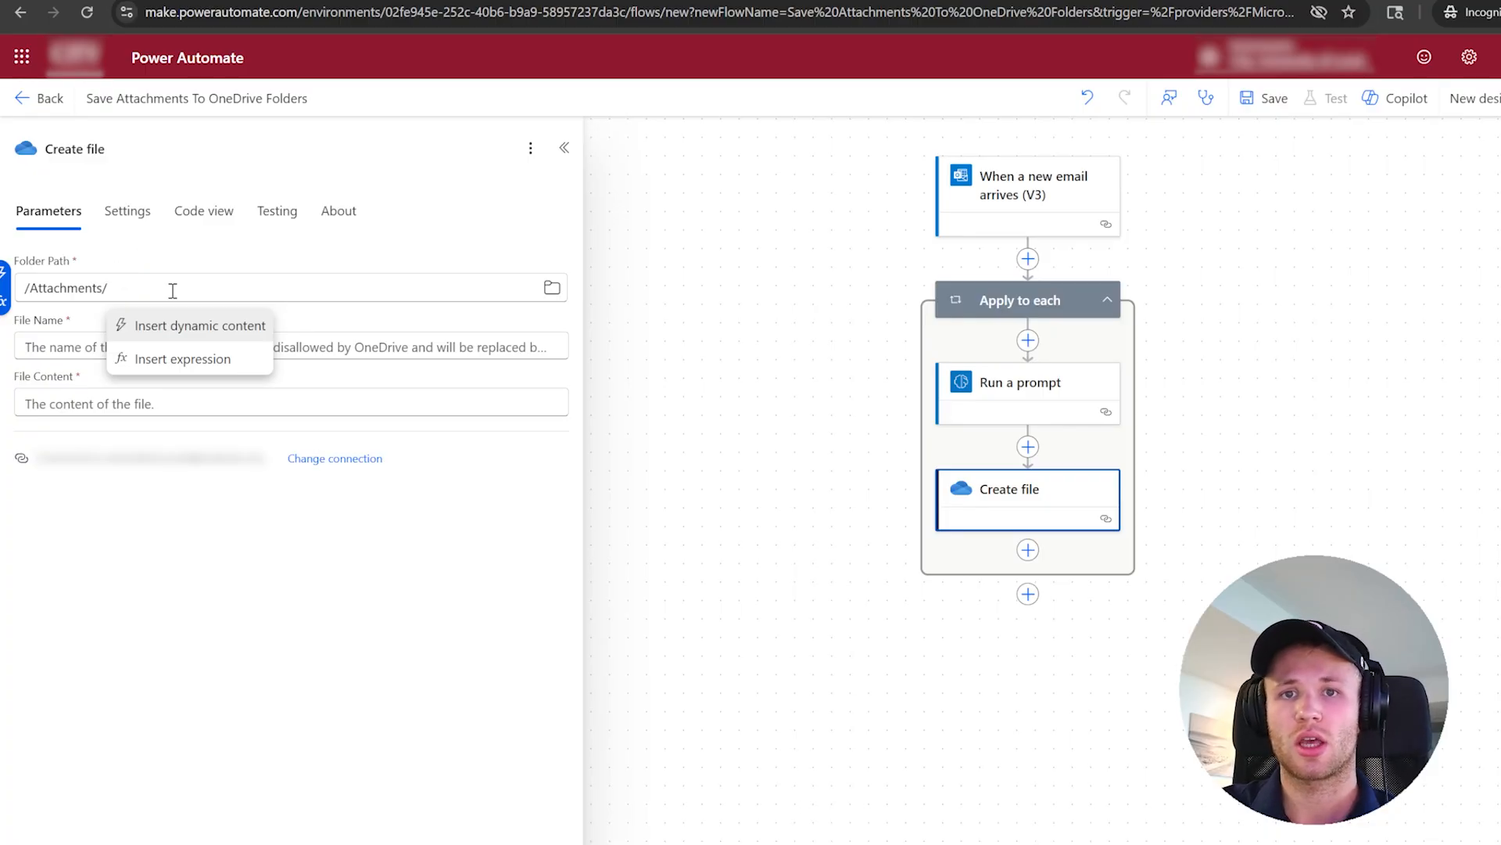
click(167, 336)
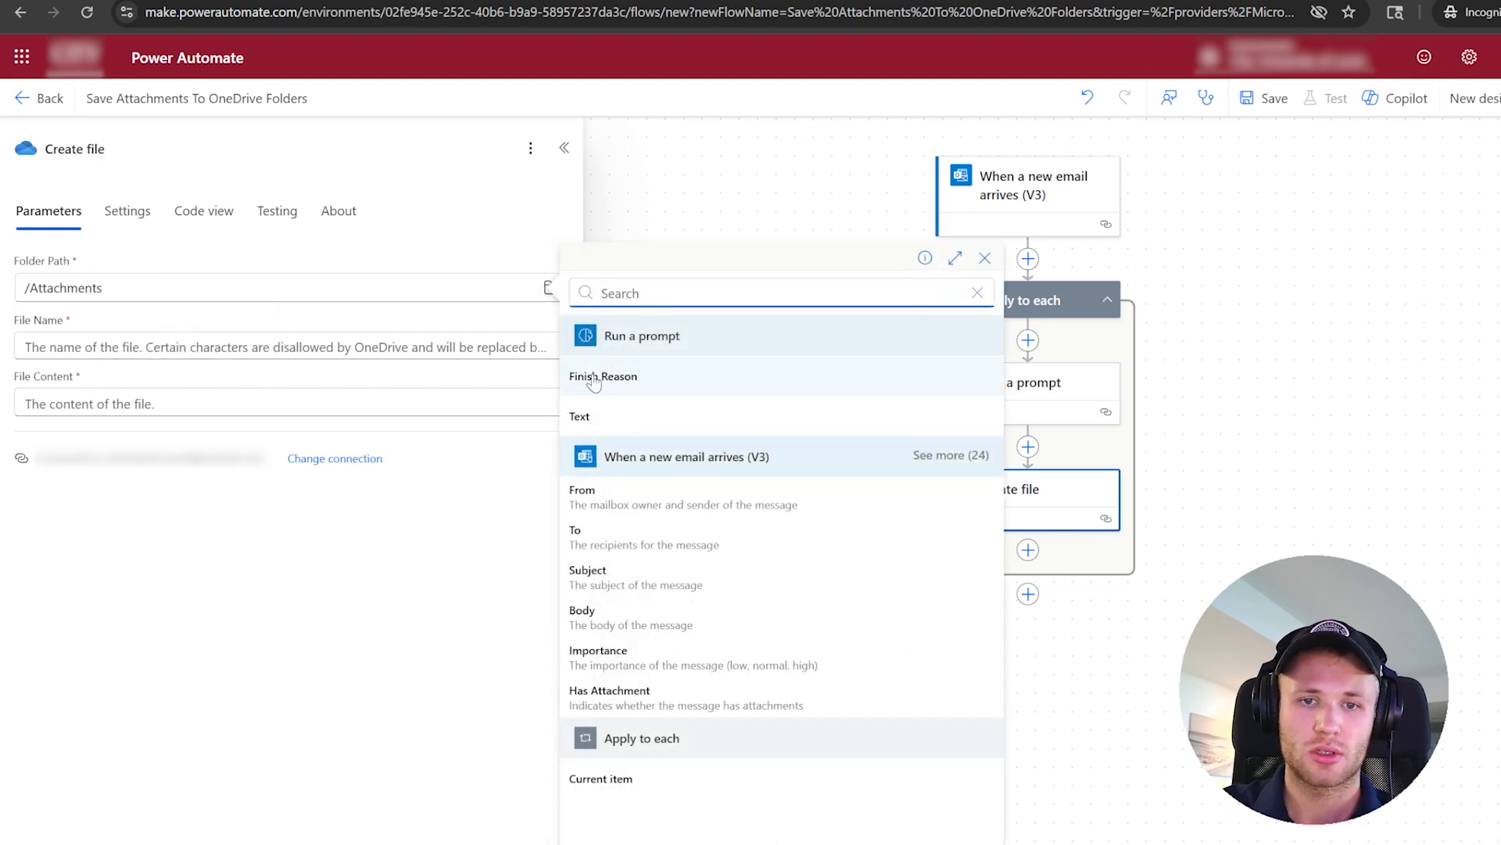
click(594, 418)
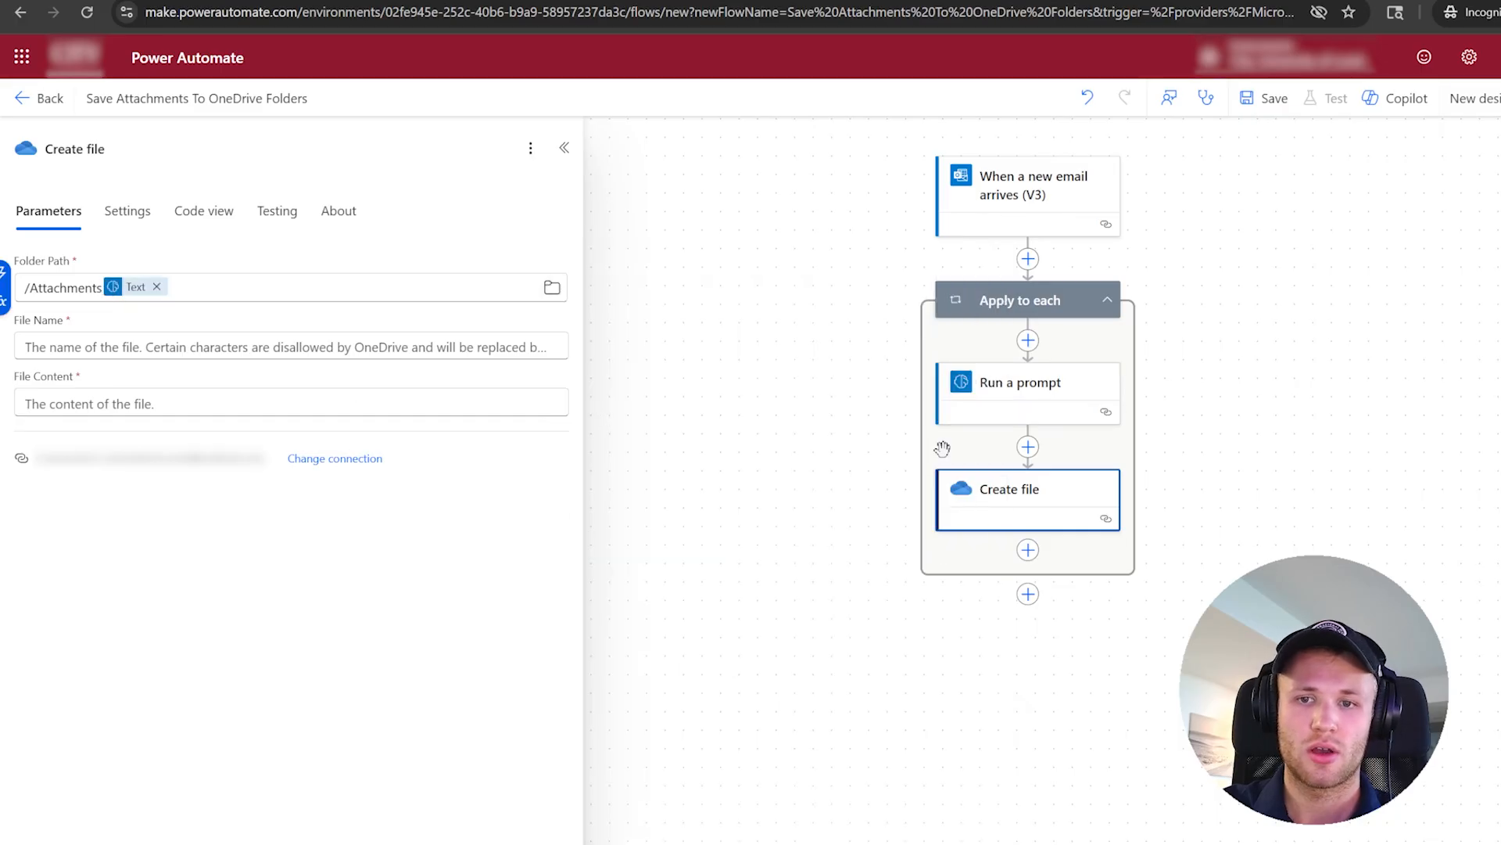
text(/)
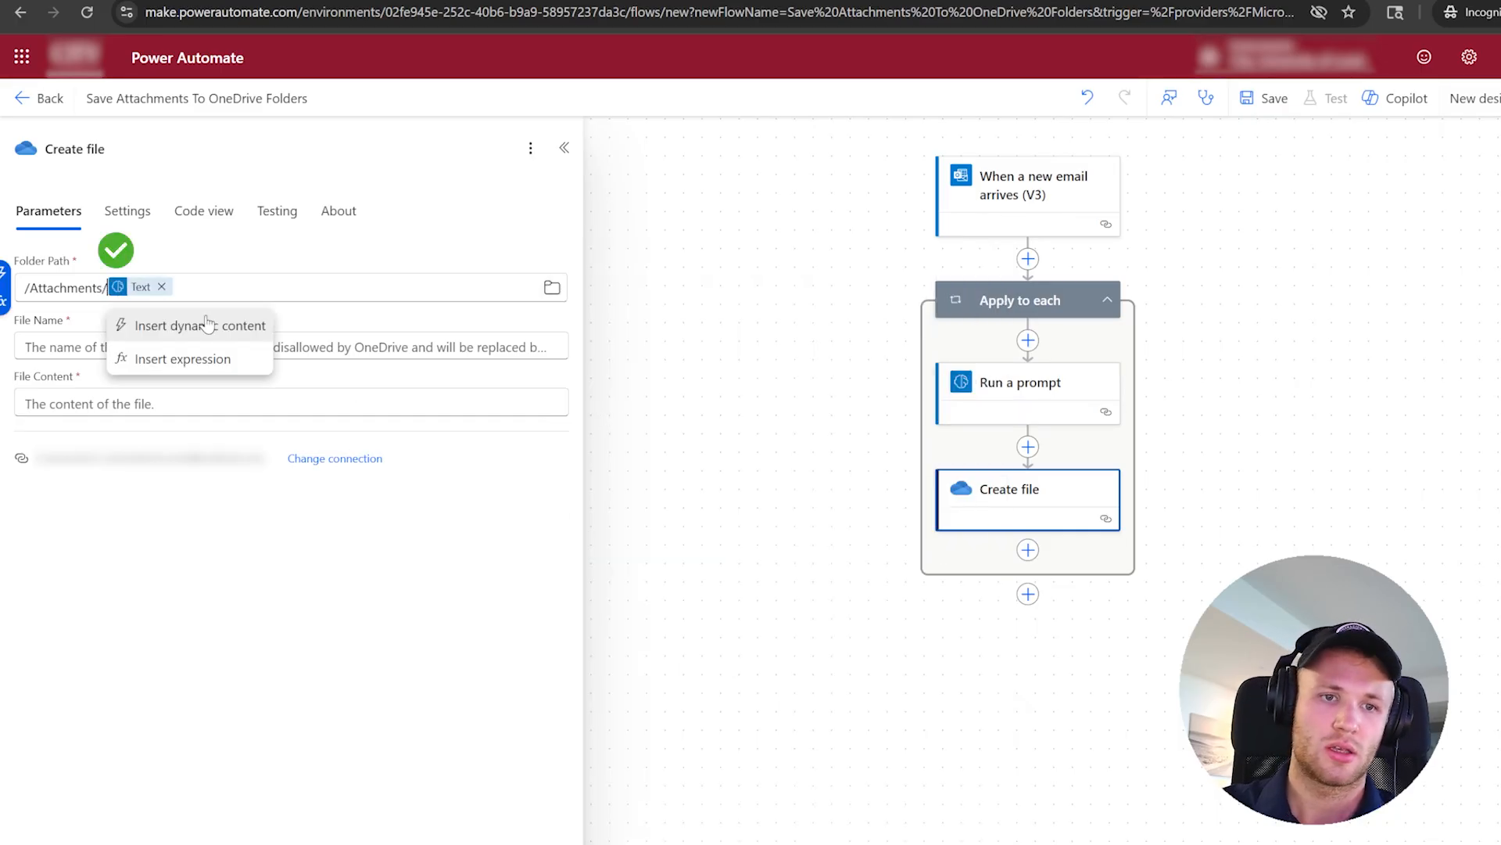
click(82, 313)
Set the Create file action's File Name to the trigger's Attachments Name dynamic content.
click(117, 345)
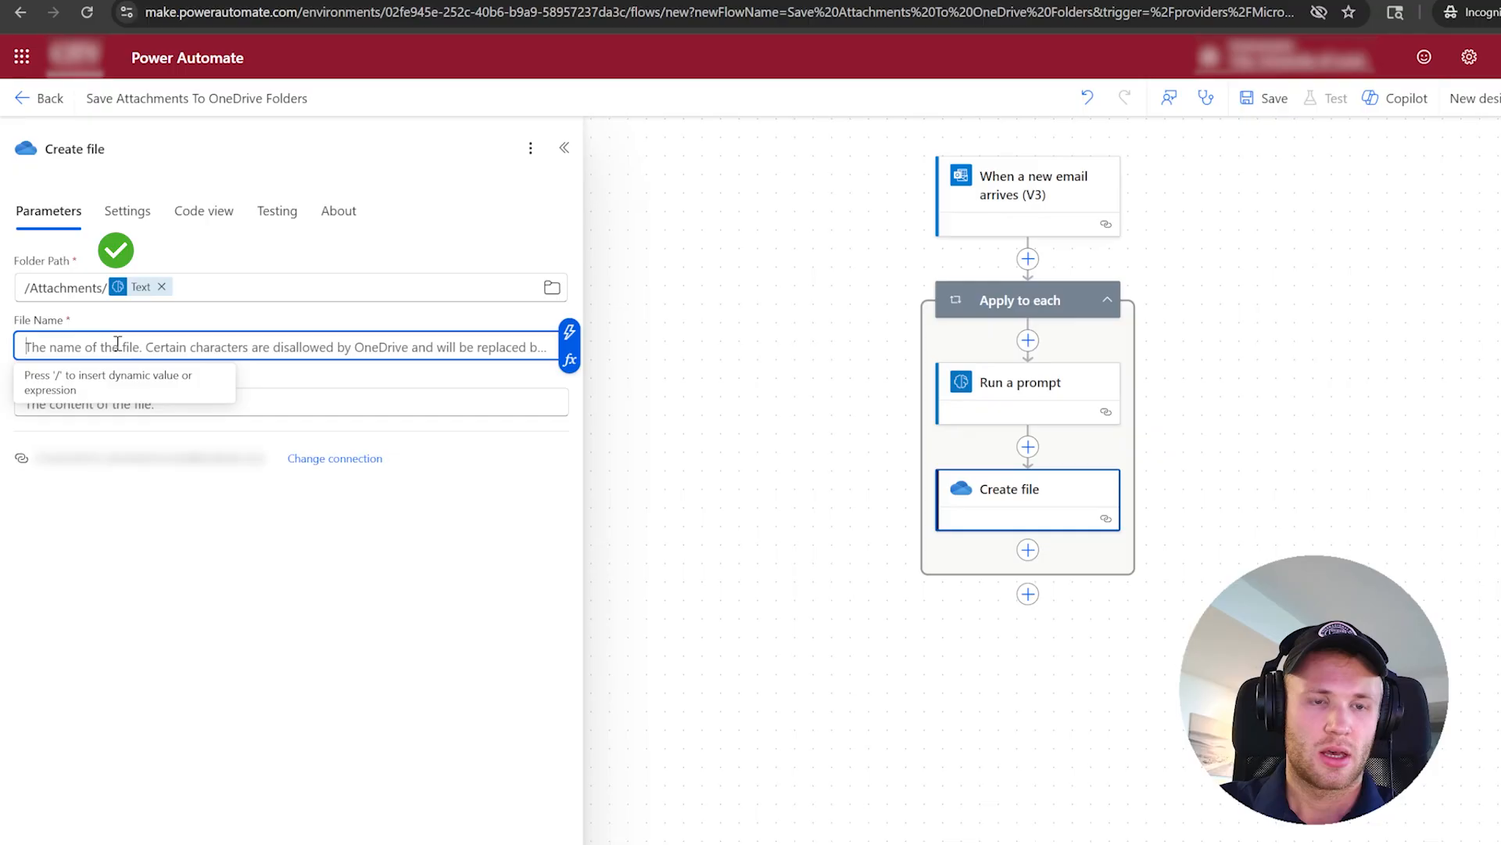
click(569, 360)
click(725, 525)
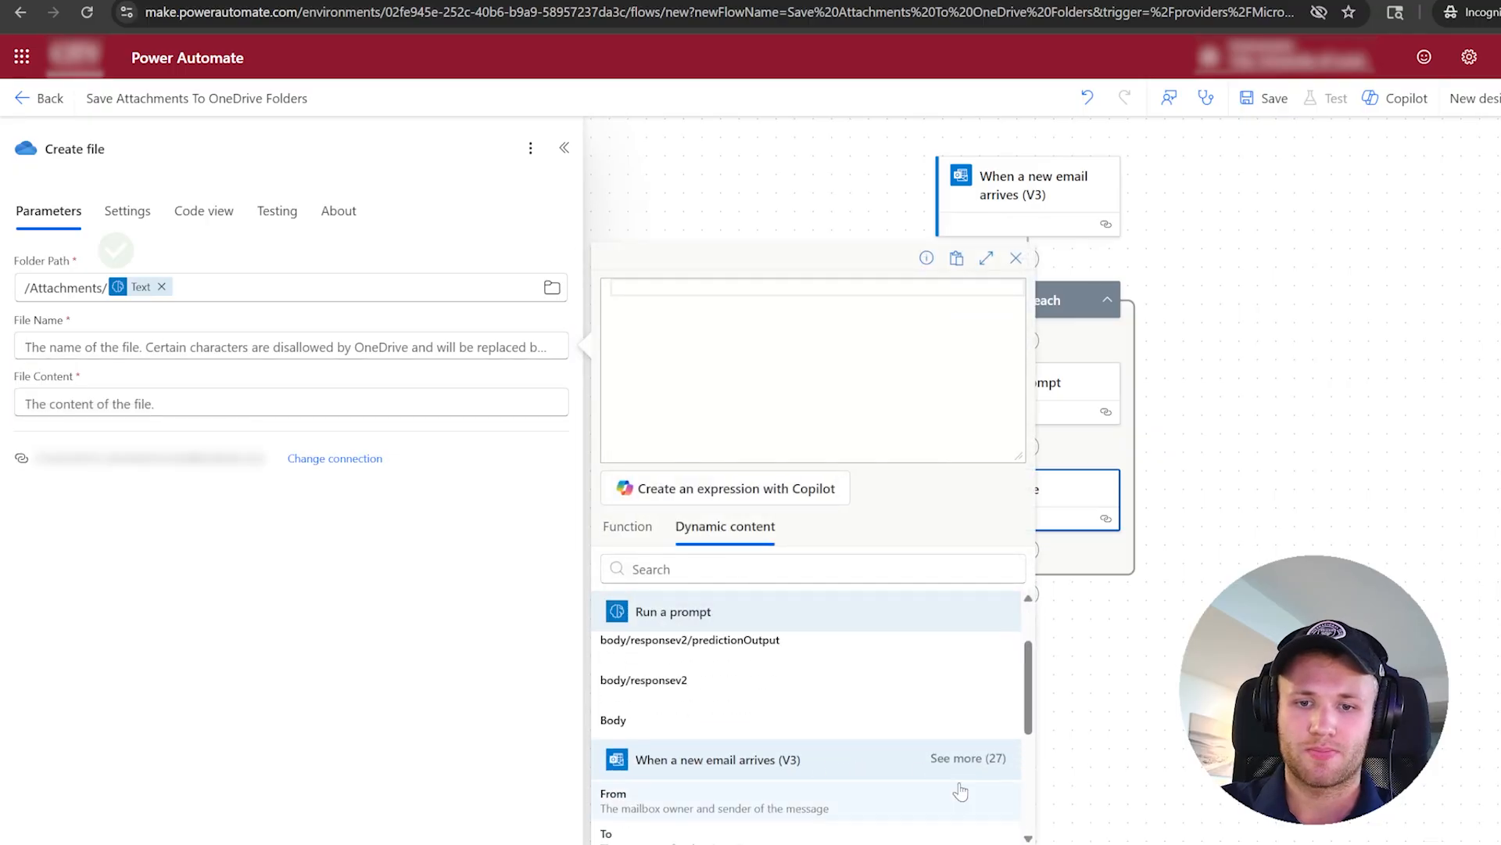
click(966, 798)
scroll(797, 727, down, 8)
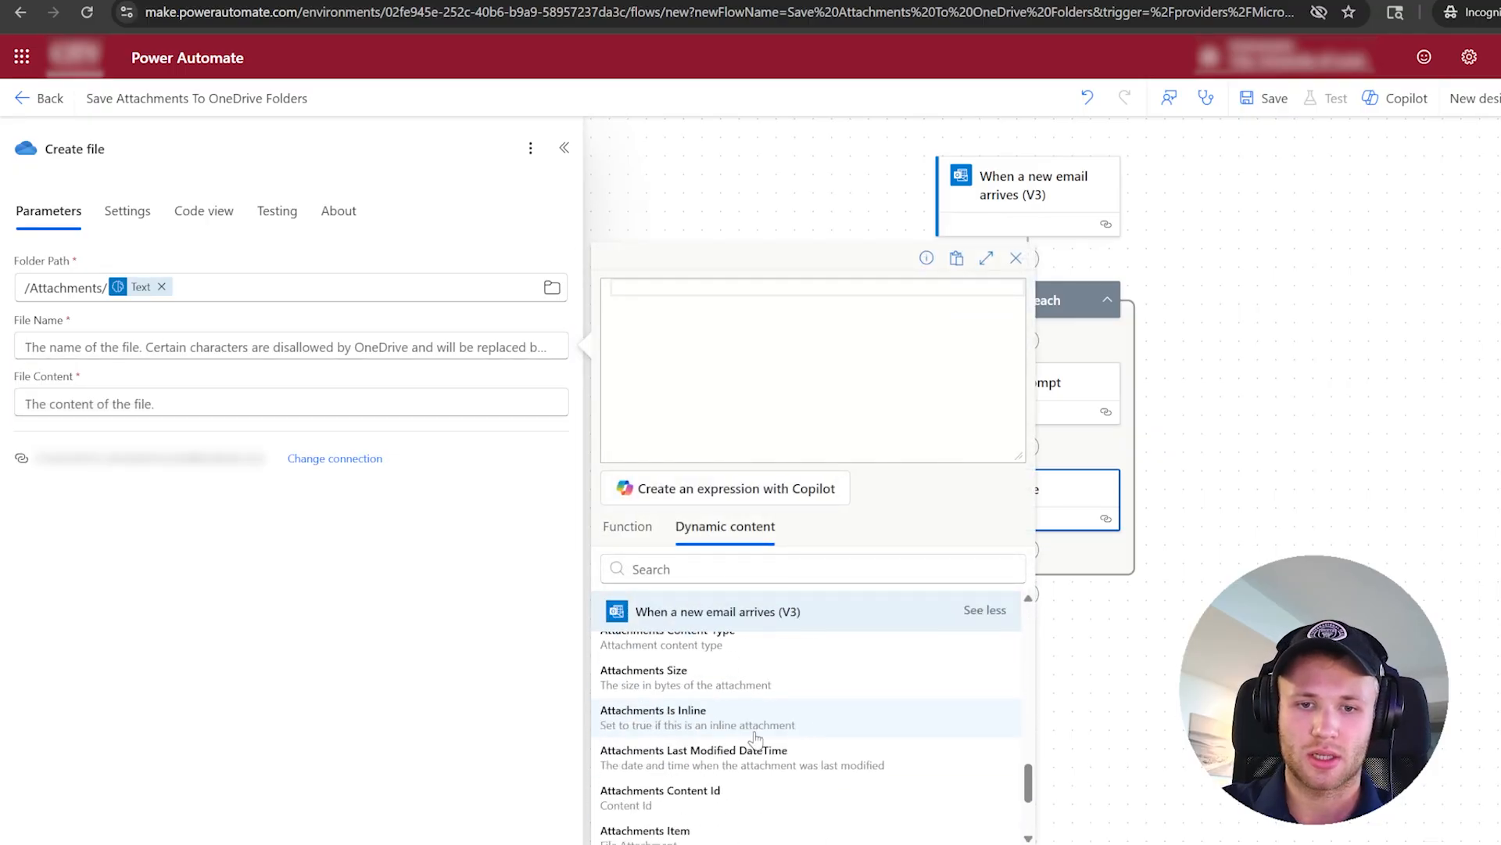
scroll(762, 735, up, 3)
click(731, 649)
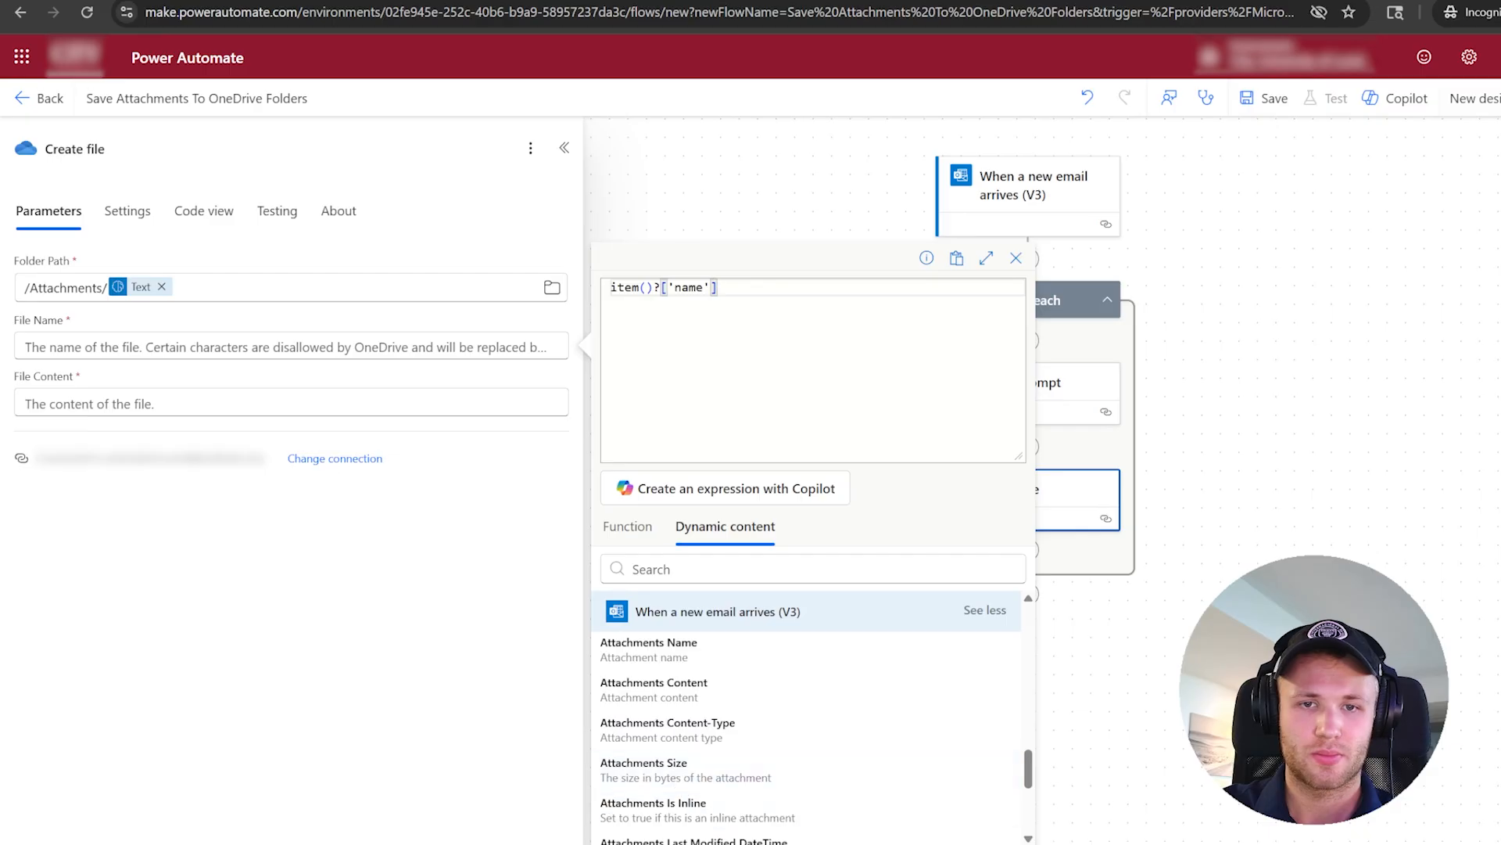
click(645, 844)
Set the Create file action's File Content to the trigger's Attachments Content dynamic content.
click(207, 404)
click(569, 416)
click(726, 526)
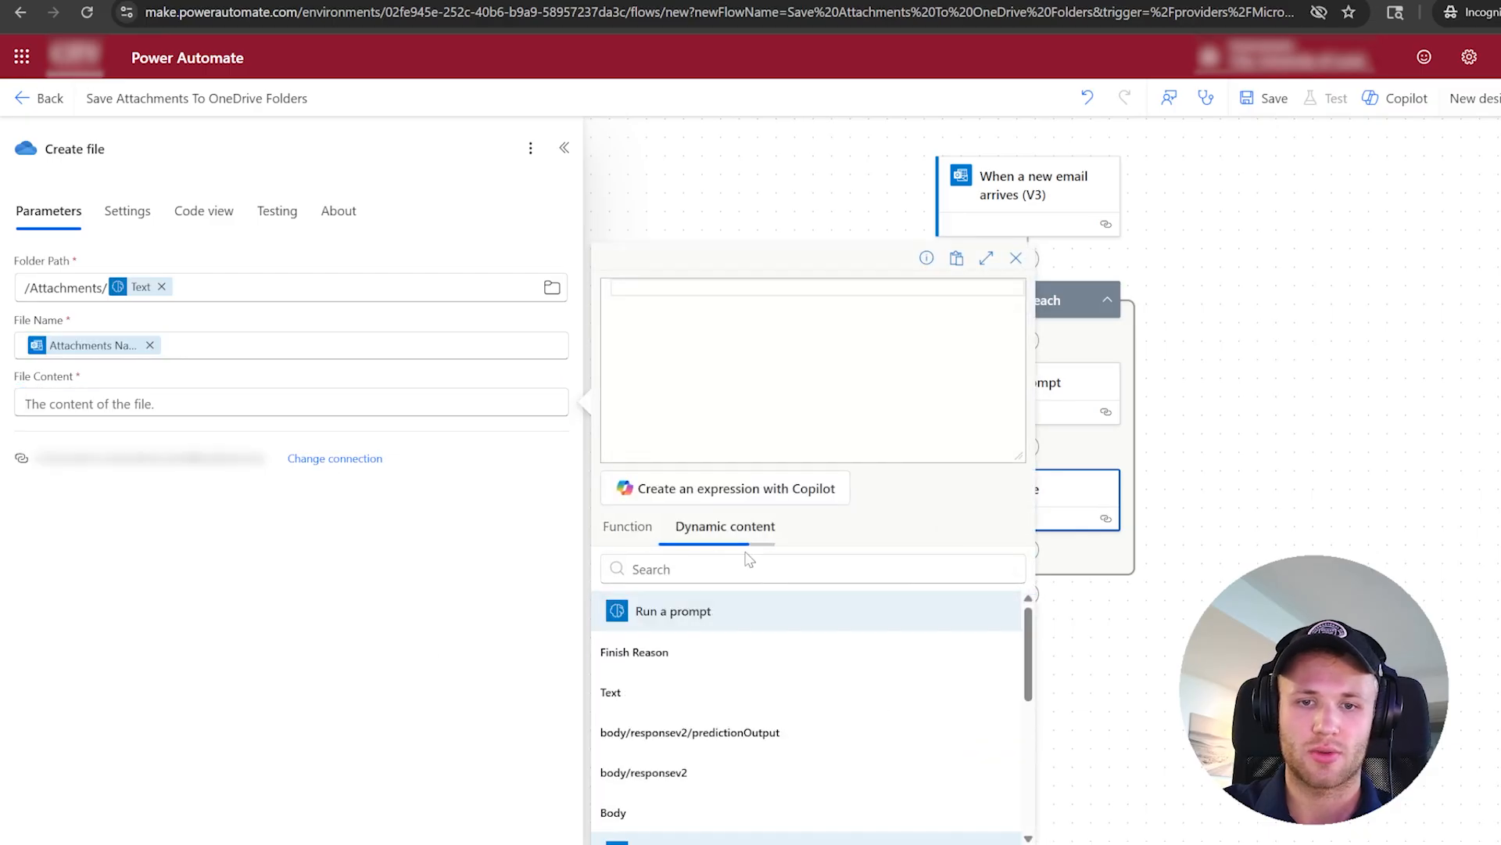
scroll(782, 665, down, 5)
click(942, 612)
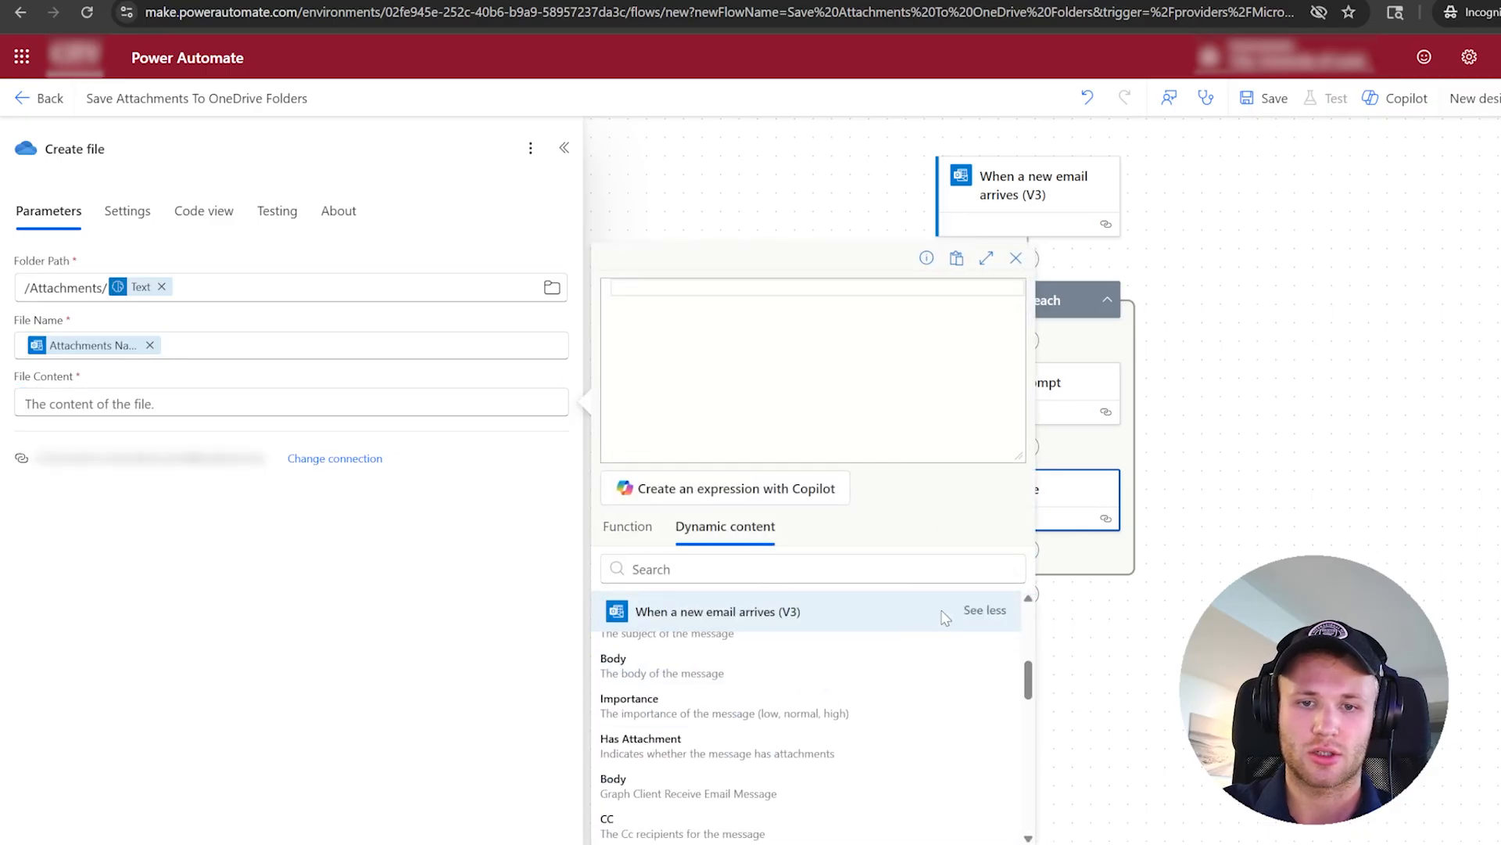
scroll(789, 703, down, 3)
scroll(764, 709, down, 1)
scroll(764, 709, down, 2)
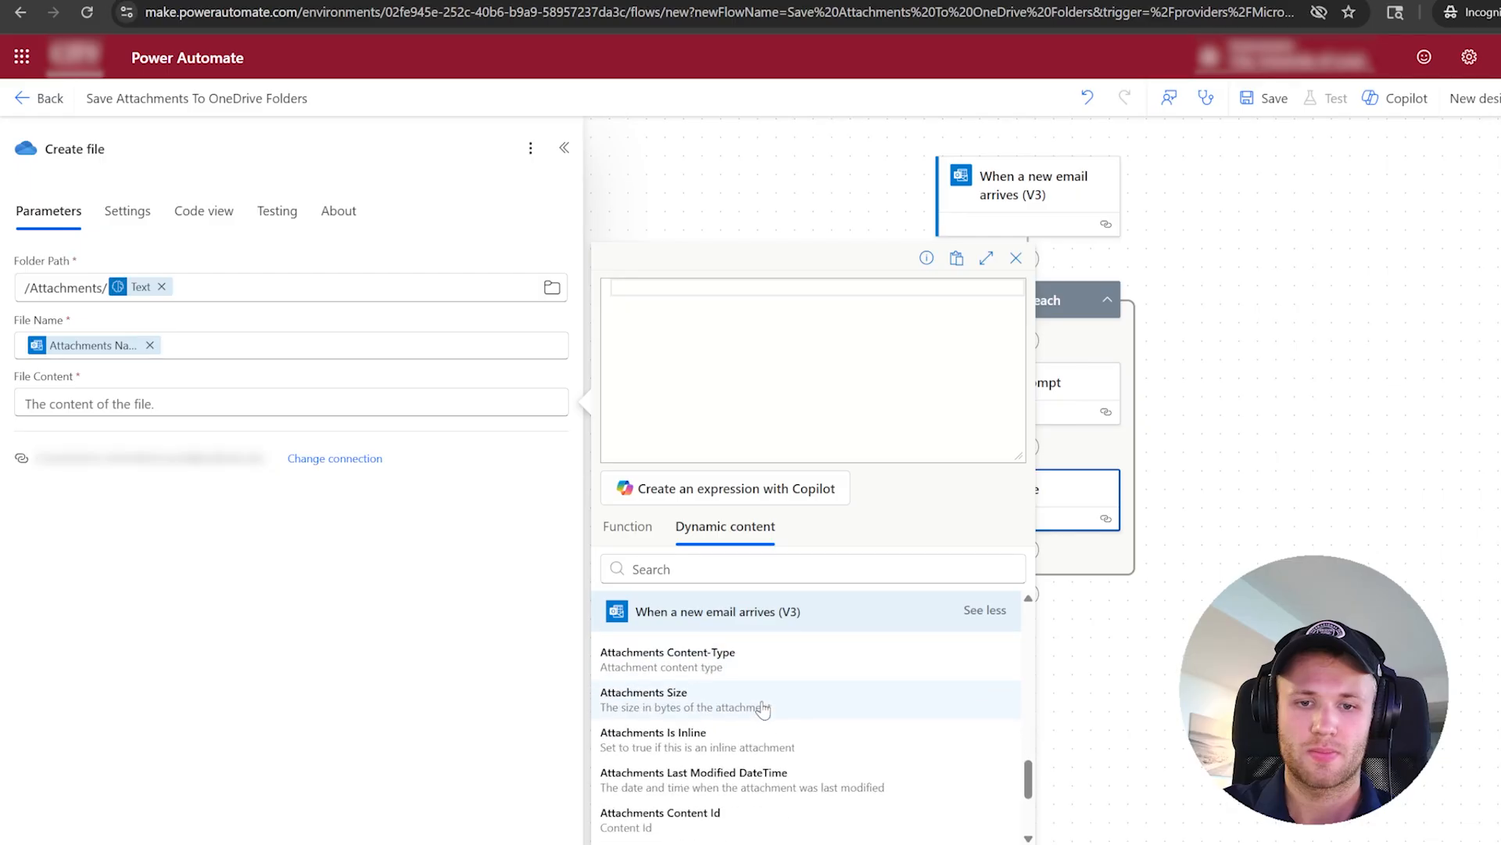
scroll(757, 704, up, 1)
click(748, 714)
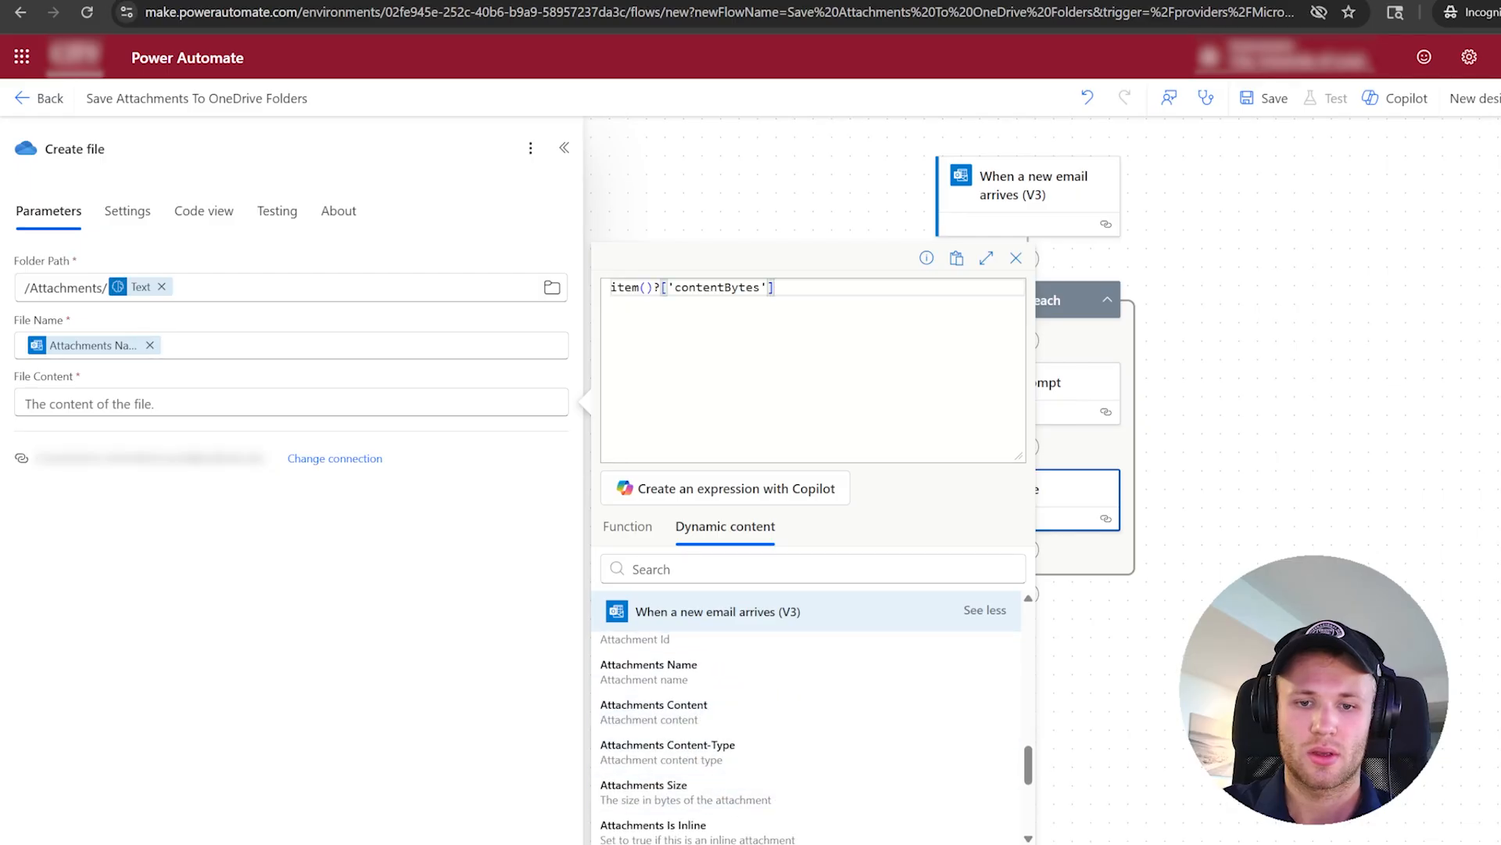
click(640, 843)
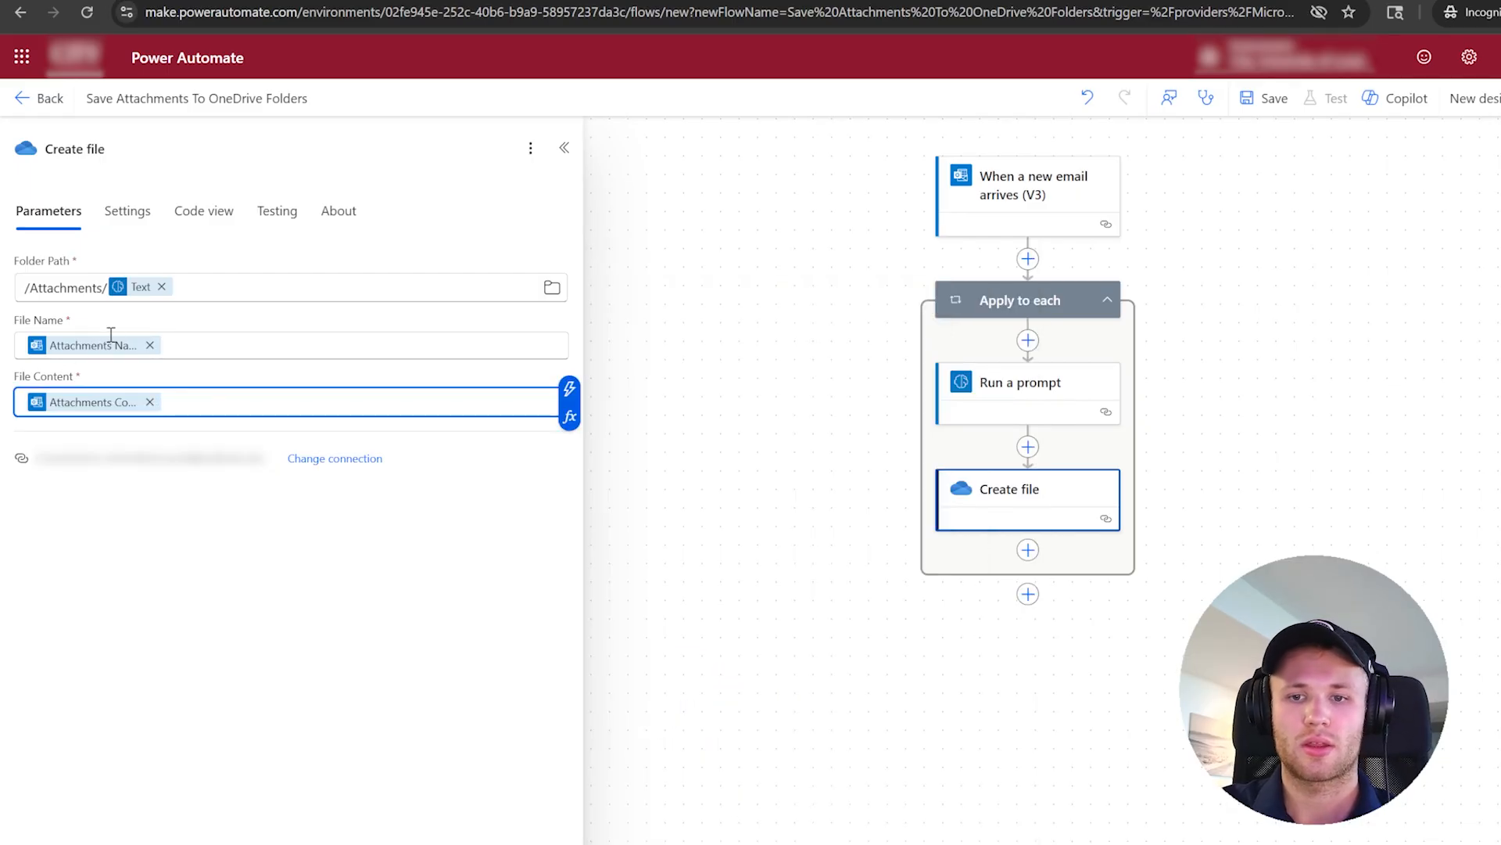
Rename the Apply to each loop as "Iterate Over Each Attachment".
drag(1300, 352, 1217, 471)
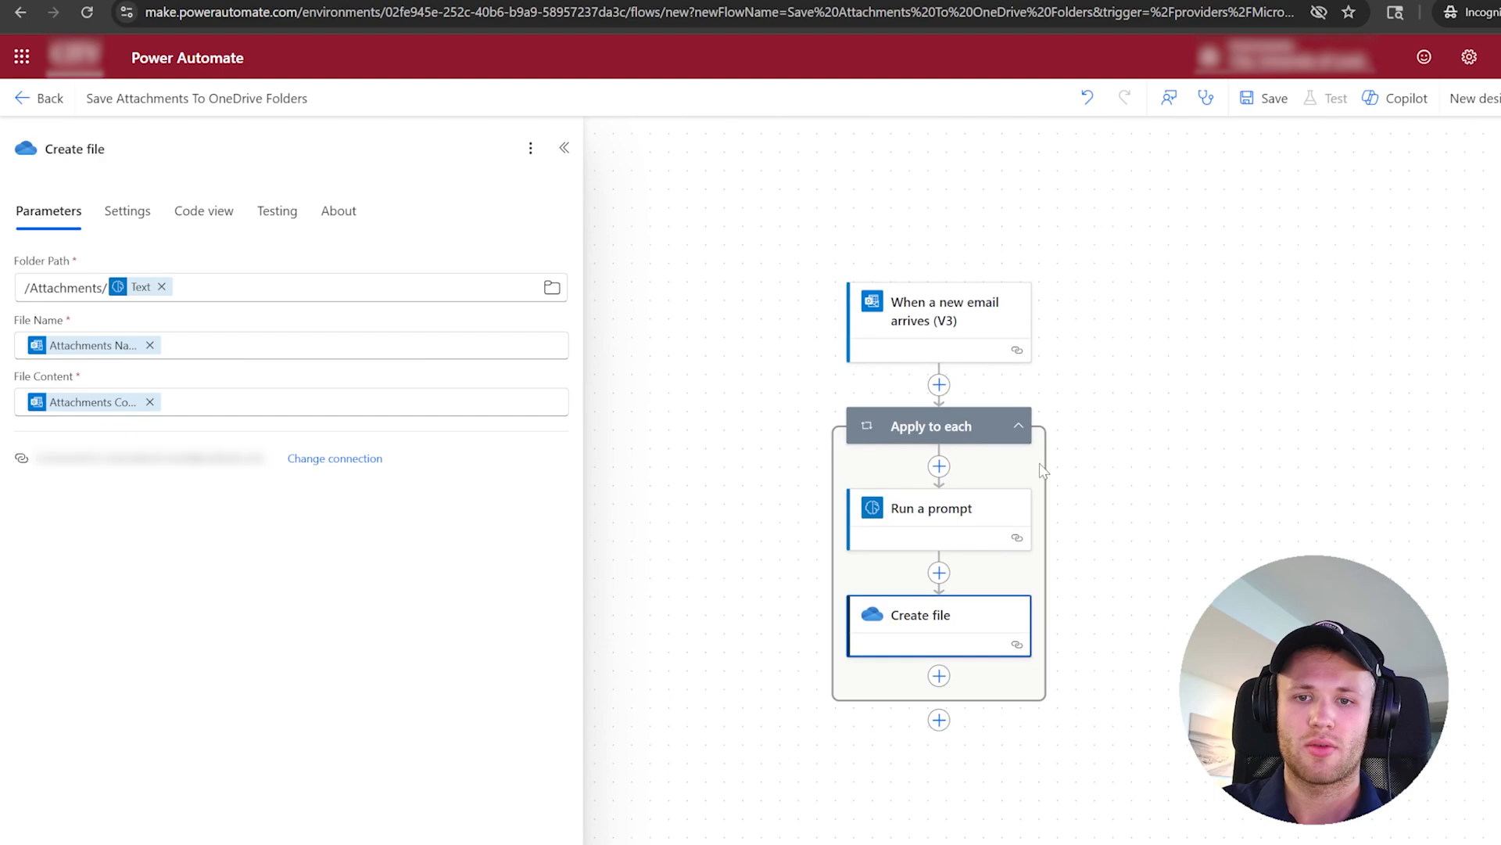
click(942, 429)
triple_click(127, 148)
text(Fo)
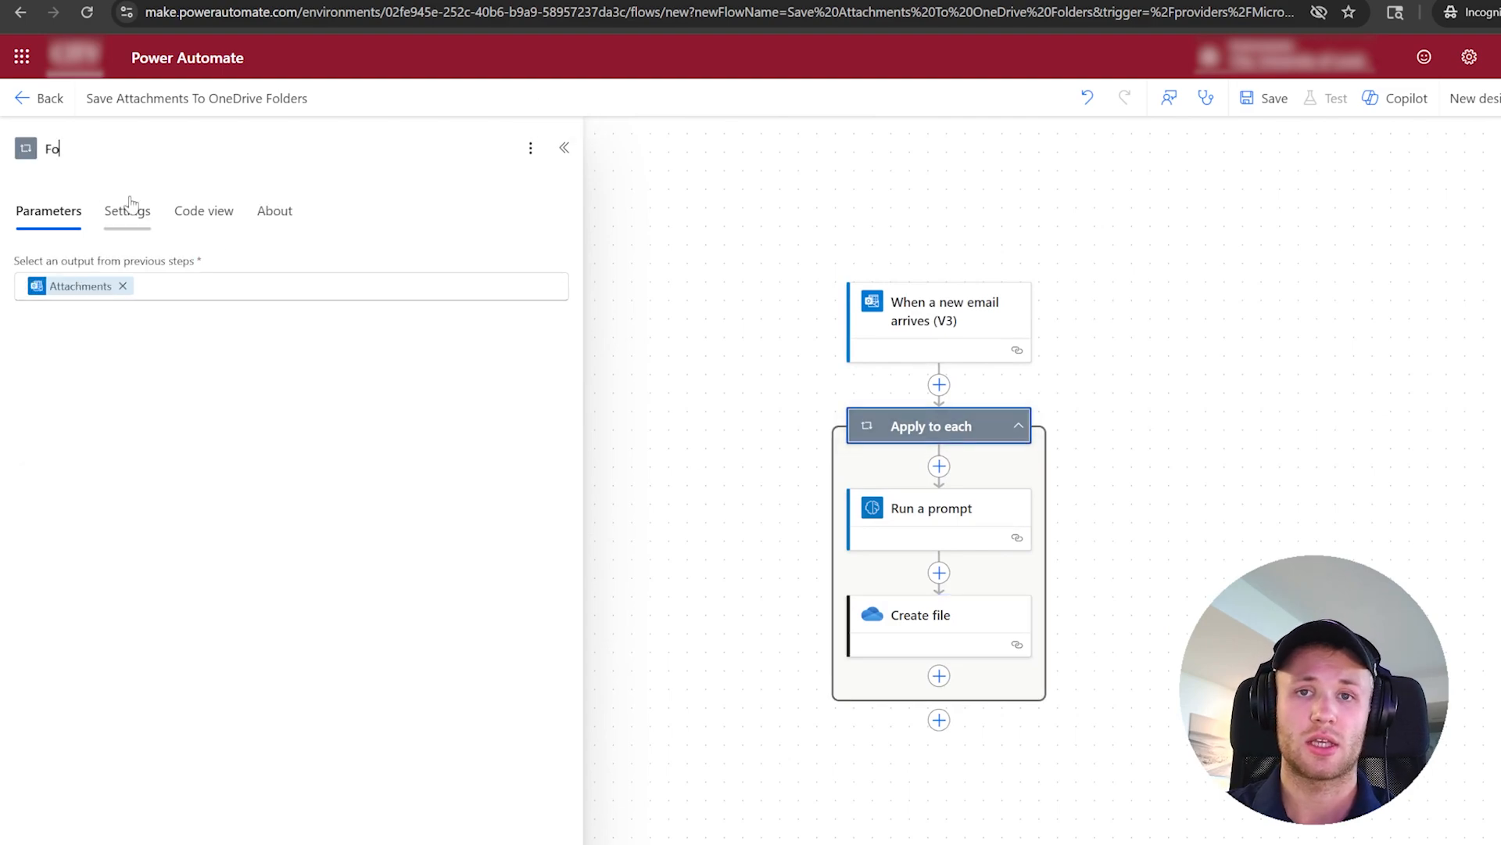
key(BackSpace)
key(BackSpace)
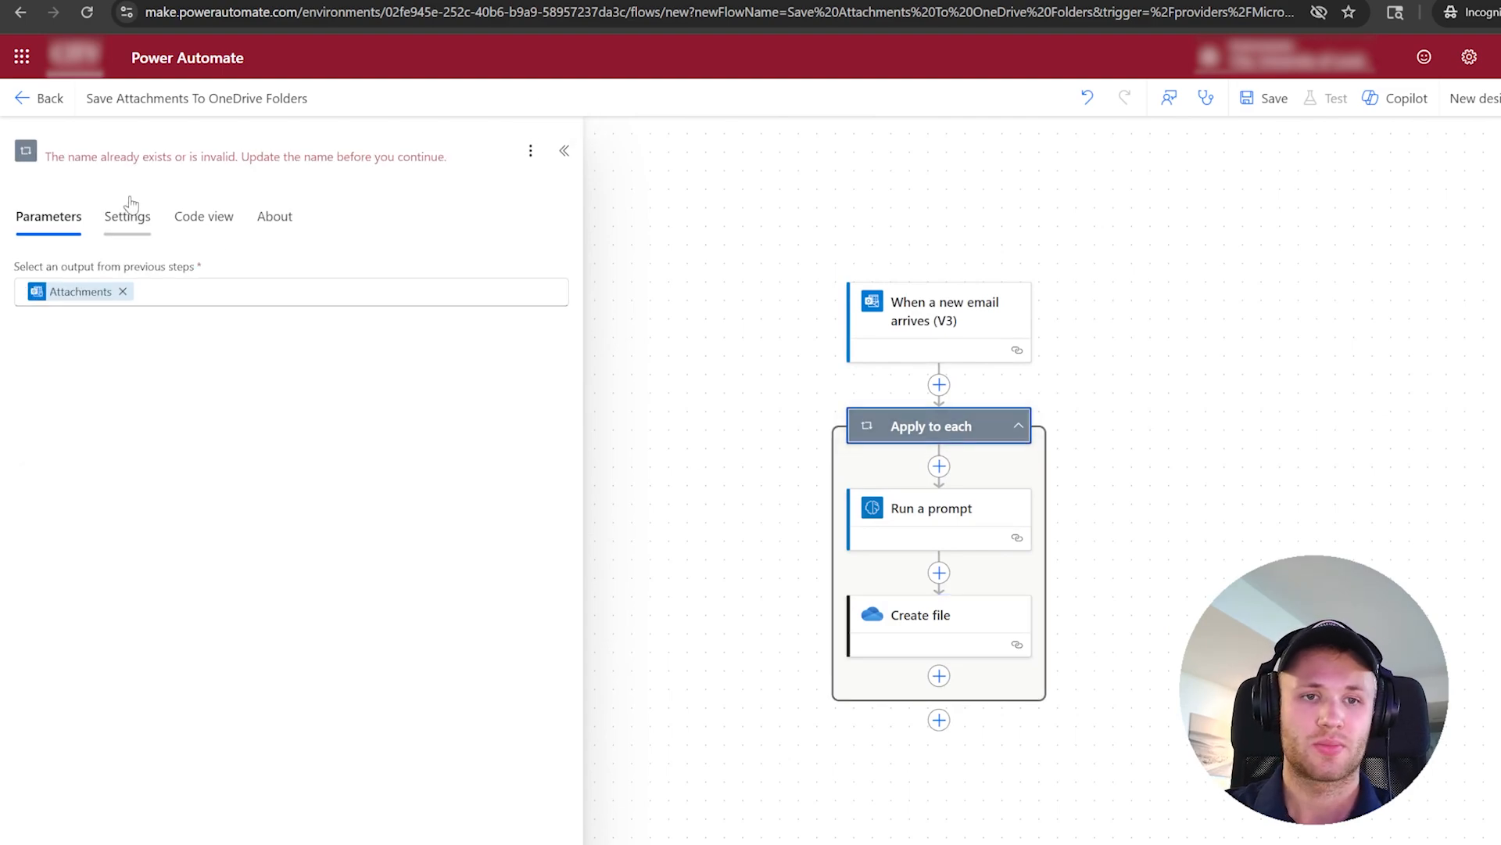
text(Iterate Over Each)
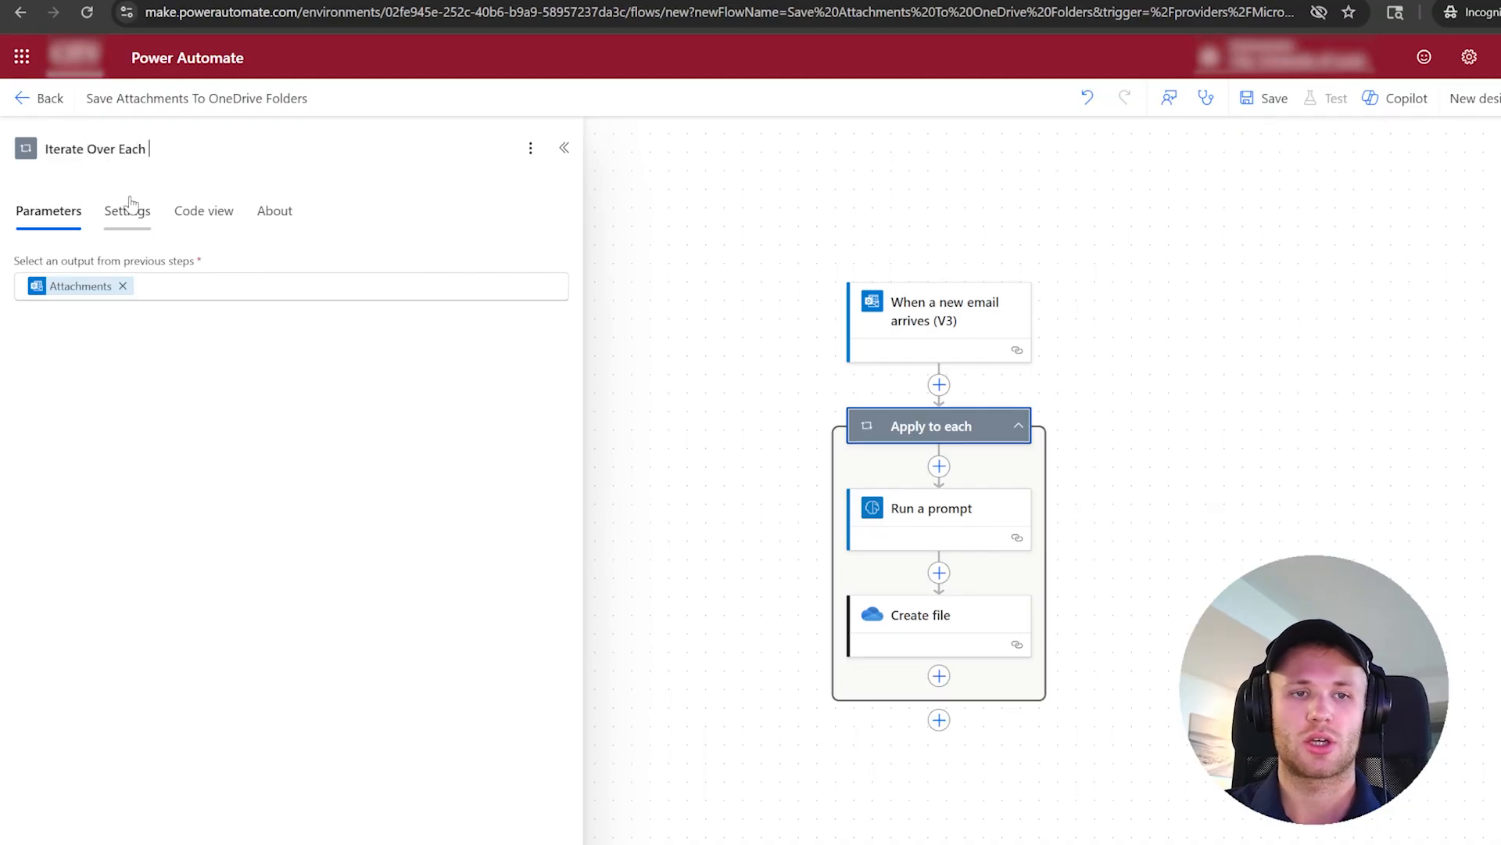
text( Attachment)
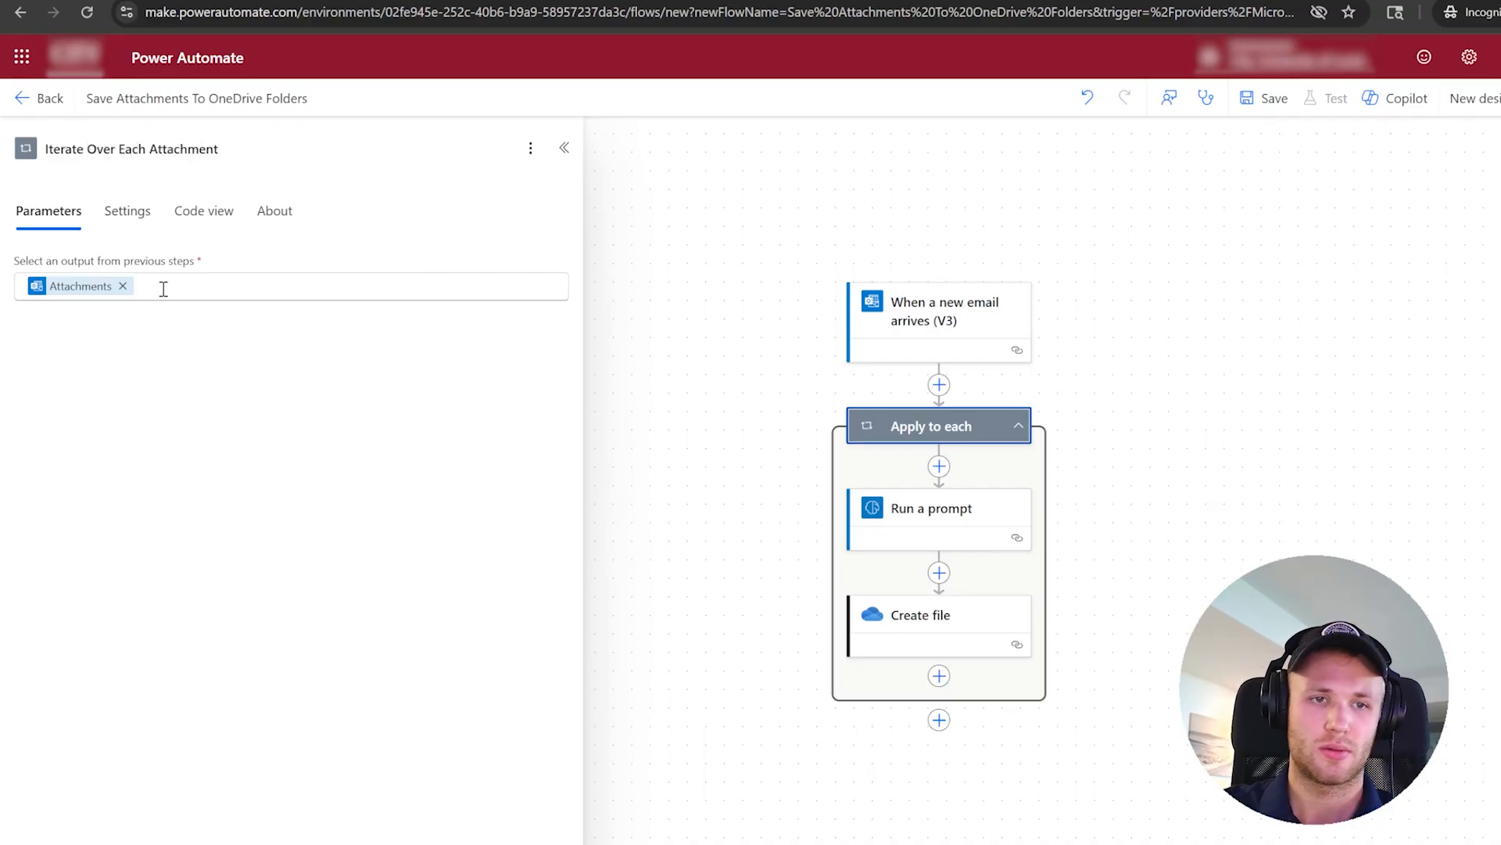
click(161, 288)
Rename the Run a prompt action as "Classify Attachment Category".
click(938, 555)
click(167, 142)
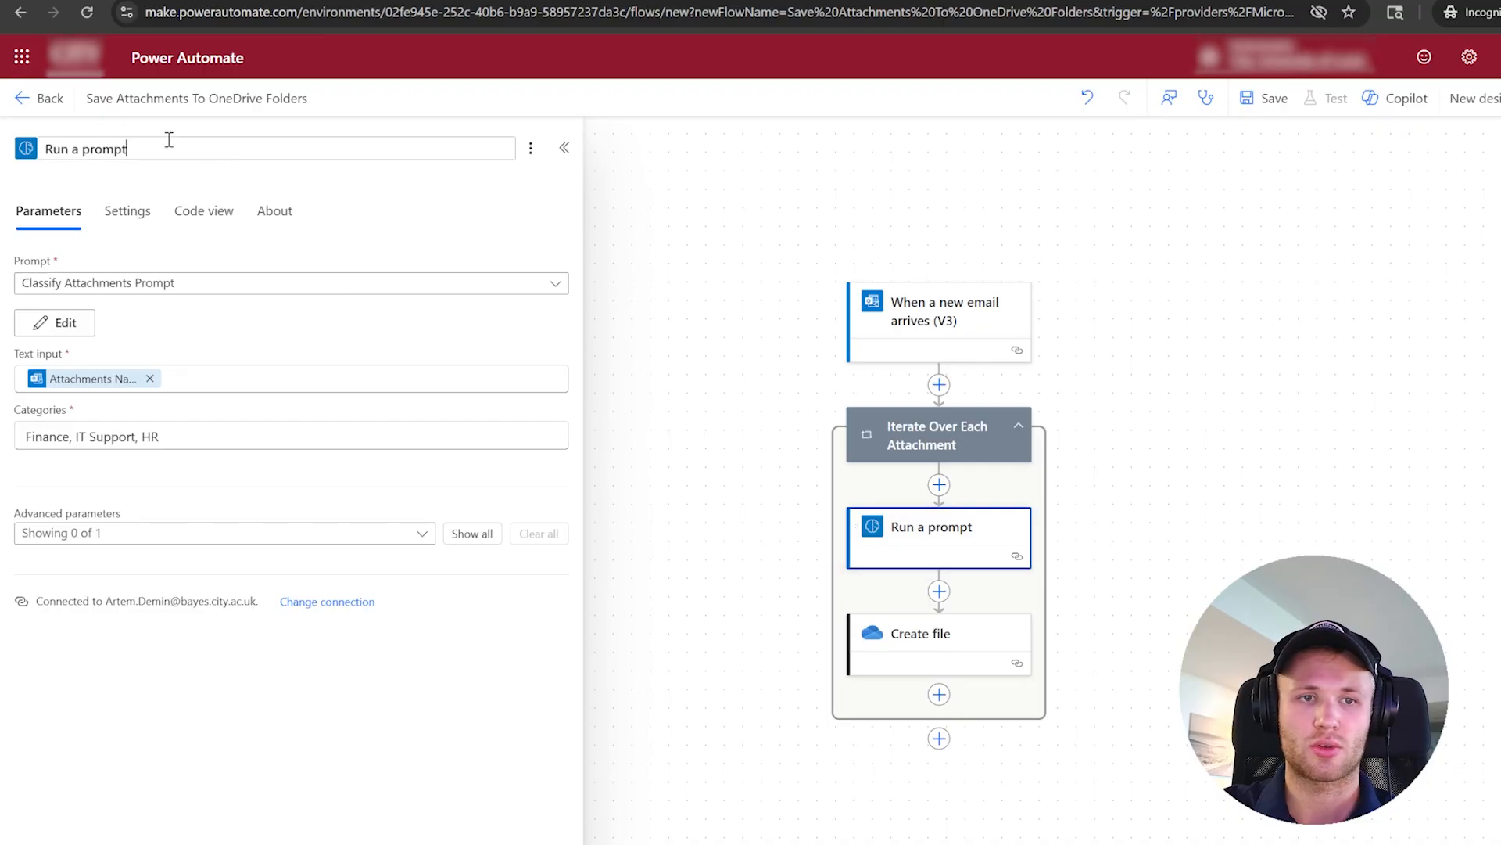
drag(167, 143, 53, 170)
text(Classify)
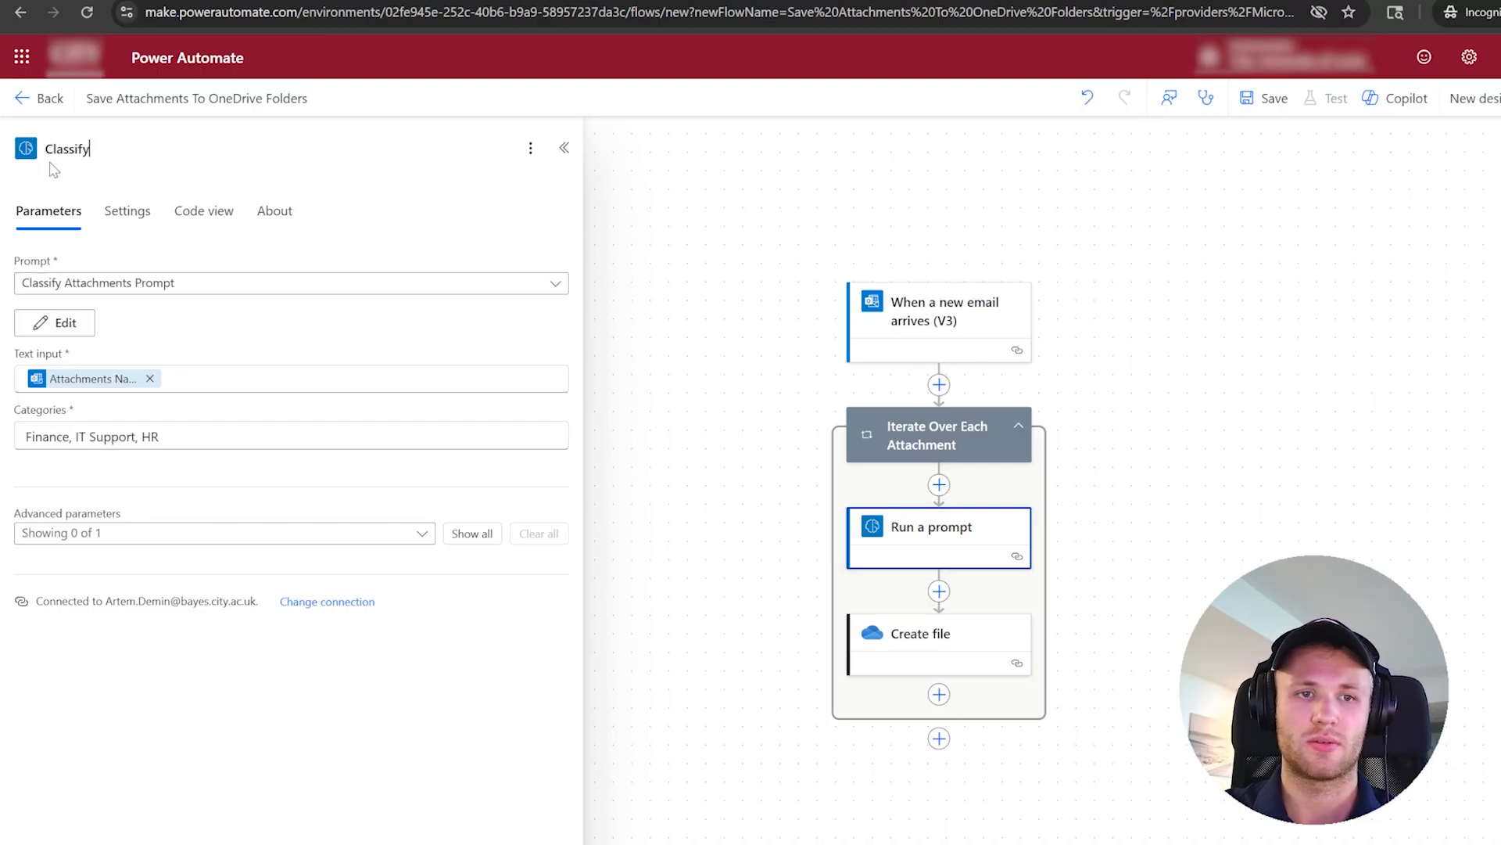
text( Attach)
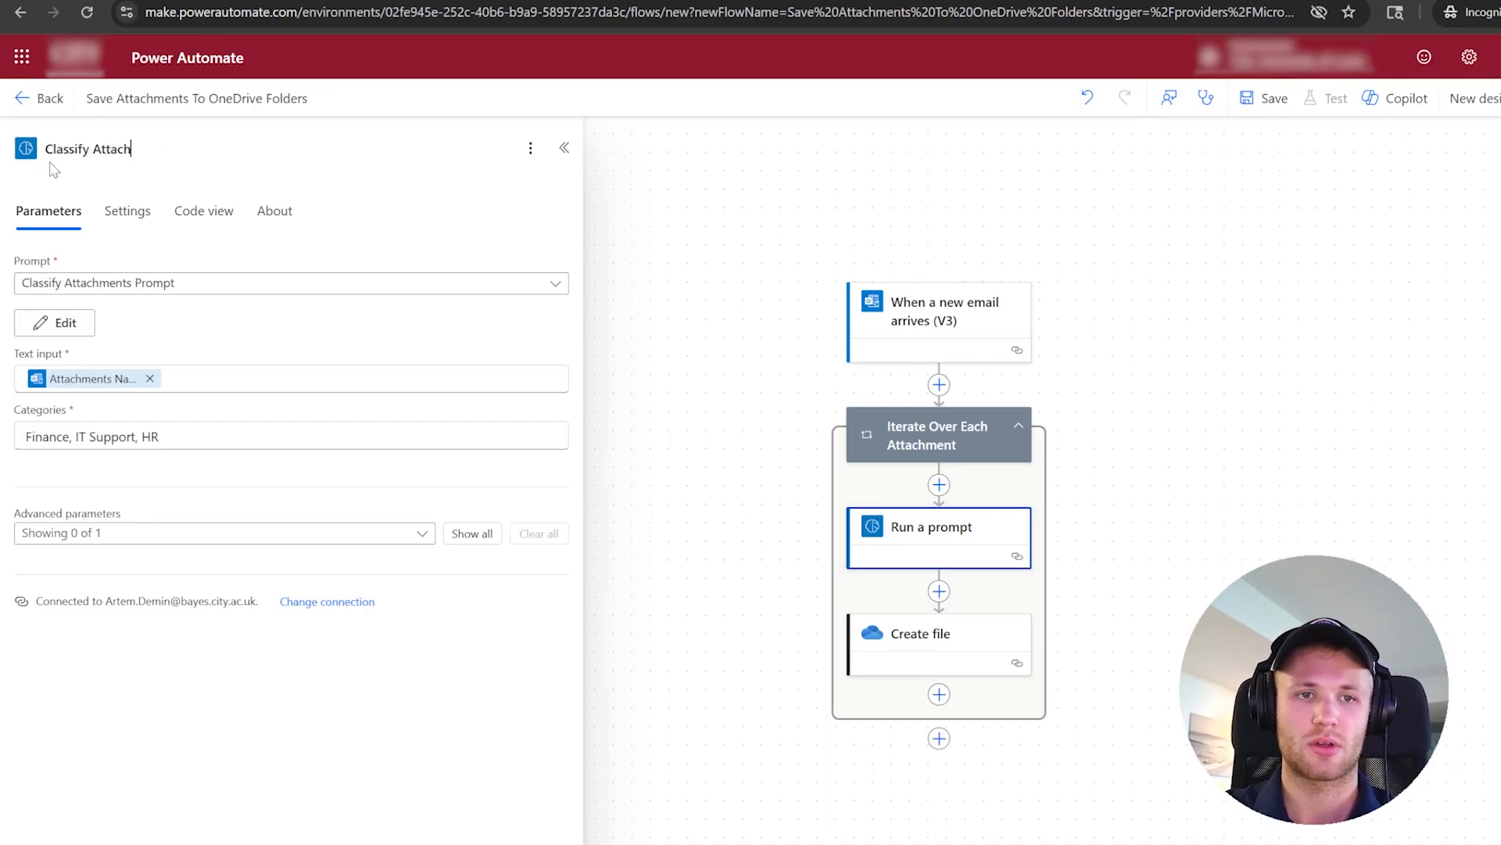
text(ment Categ)
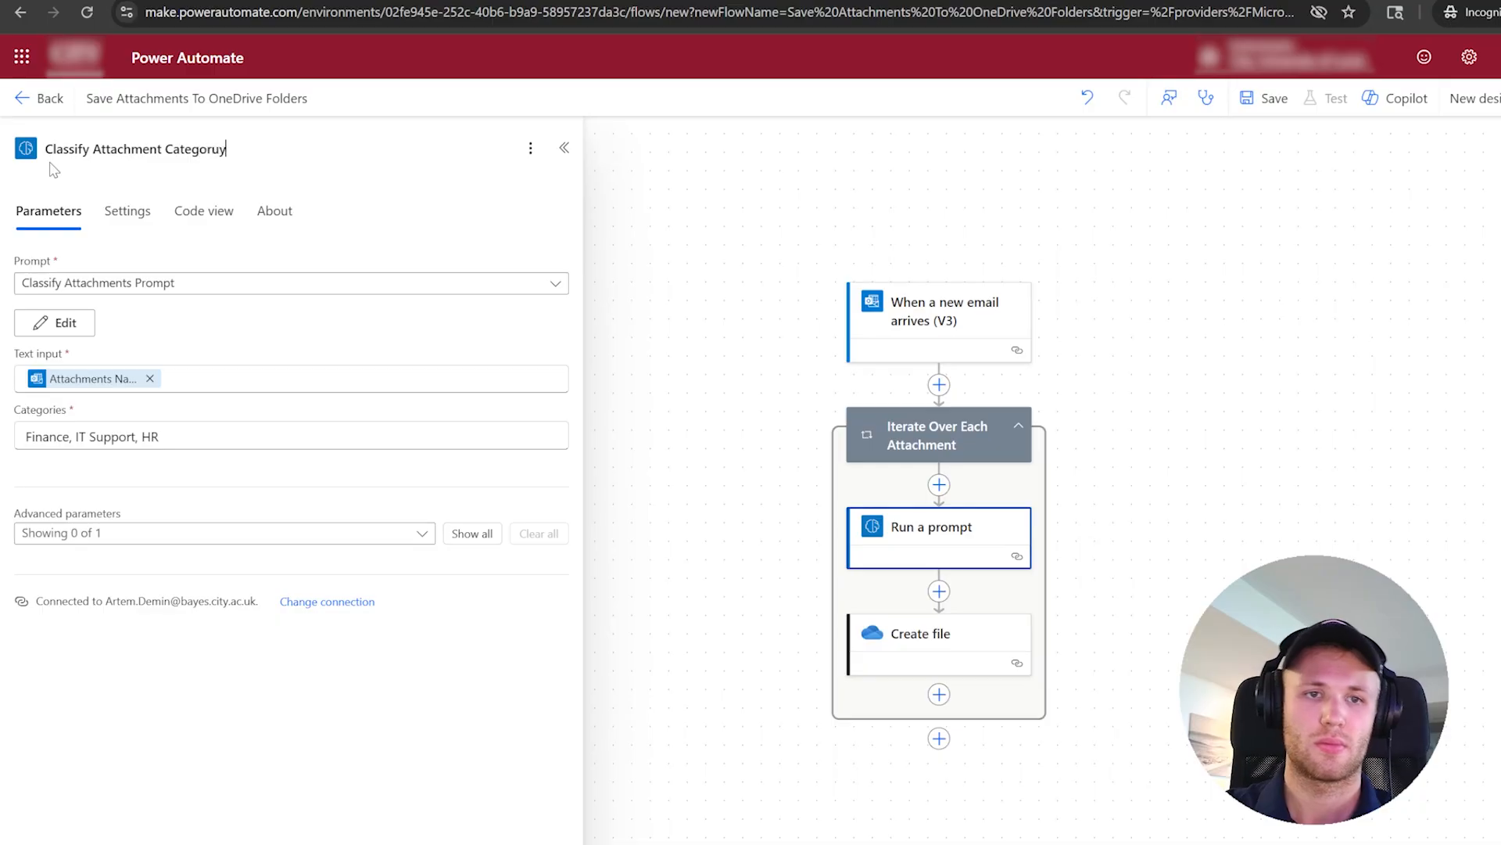
text(ory)
Rename the Create file action as "Upload A File Into The Right OneDrive Folder" and save the flow.
click(944, 626)
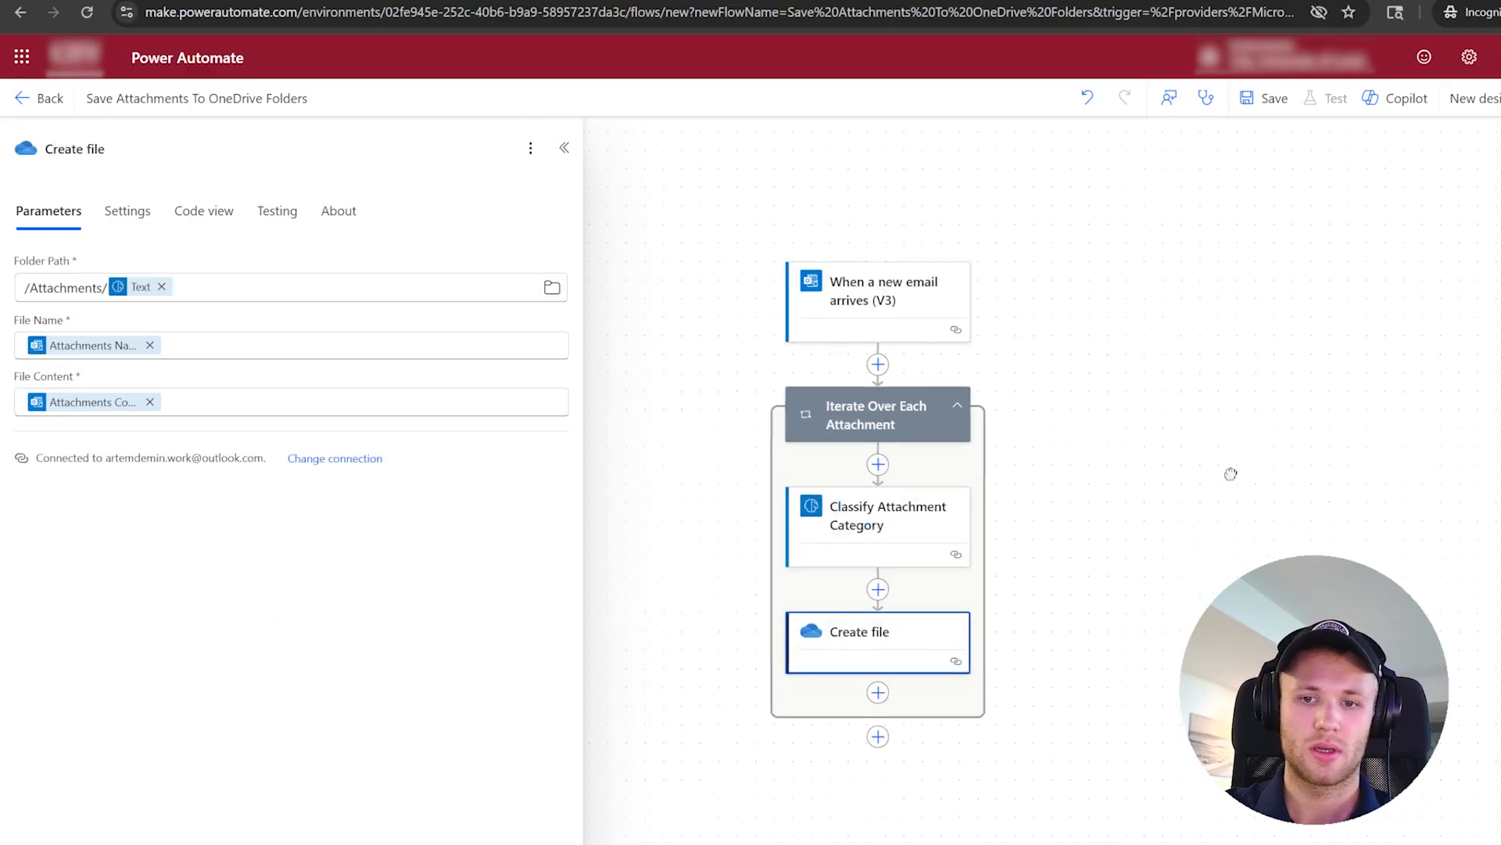
drag(134, 151, 47, 155)
text(Upload A File Into Th)
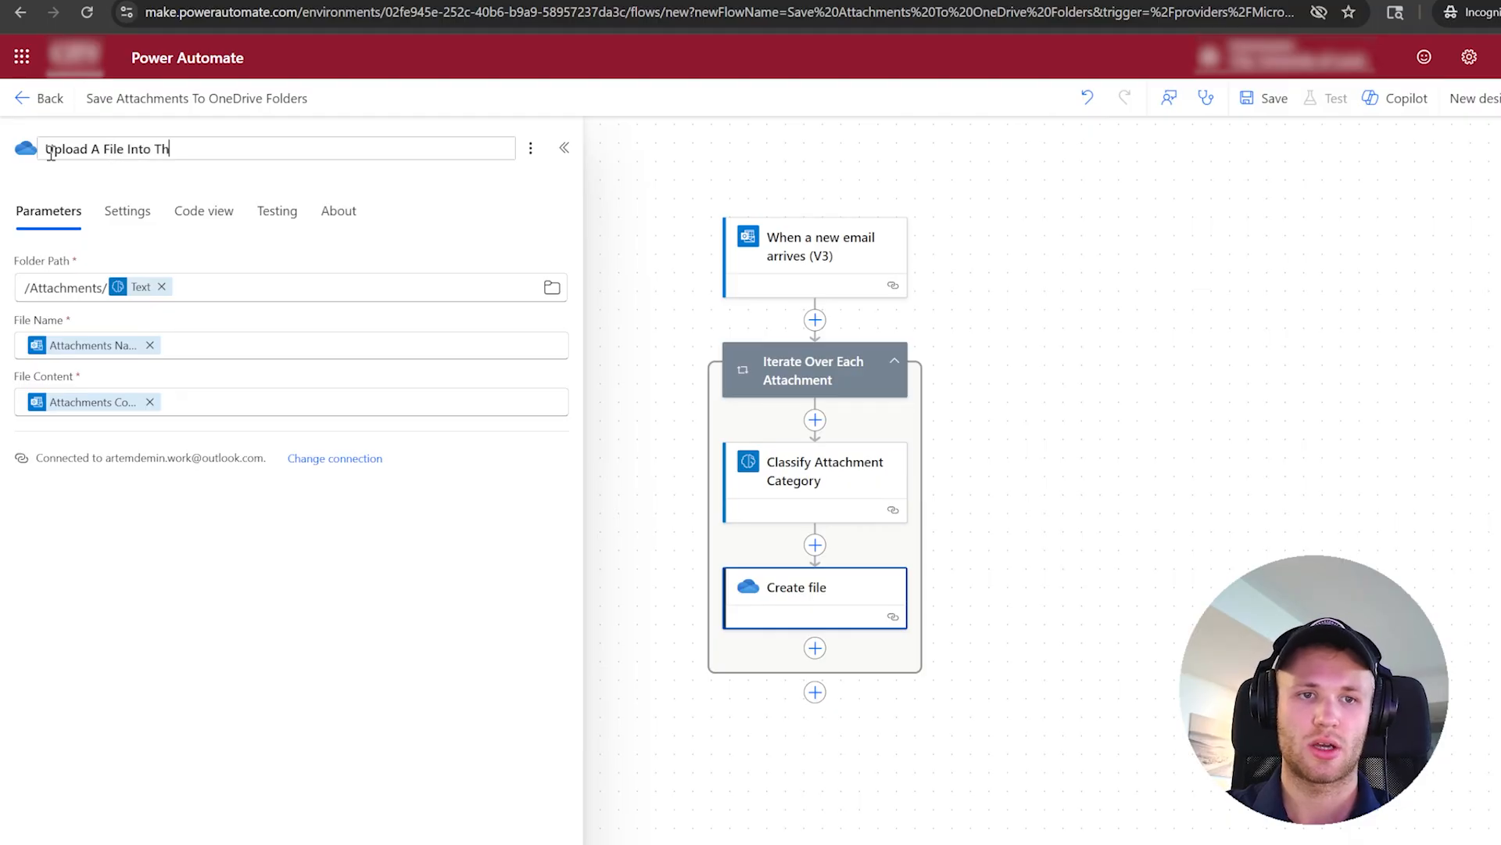
text(e Right )
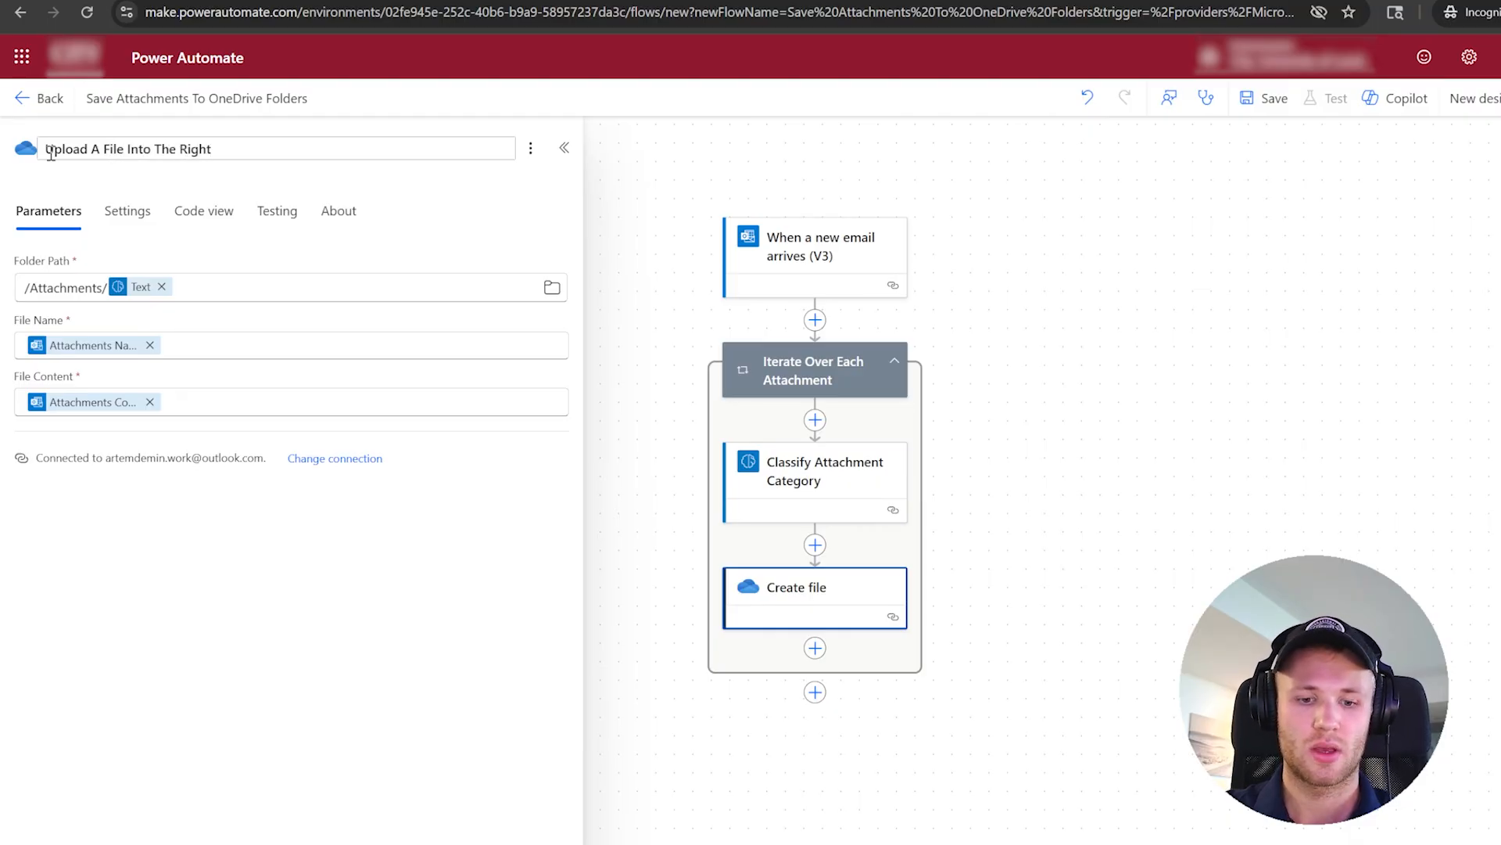
text(One\d)
text(rive)
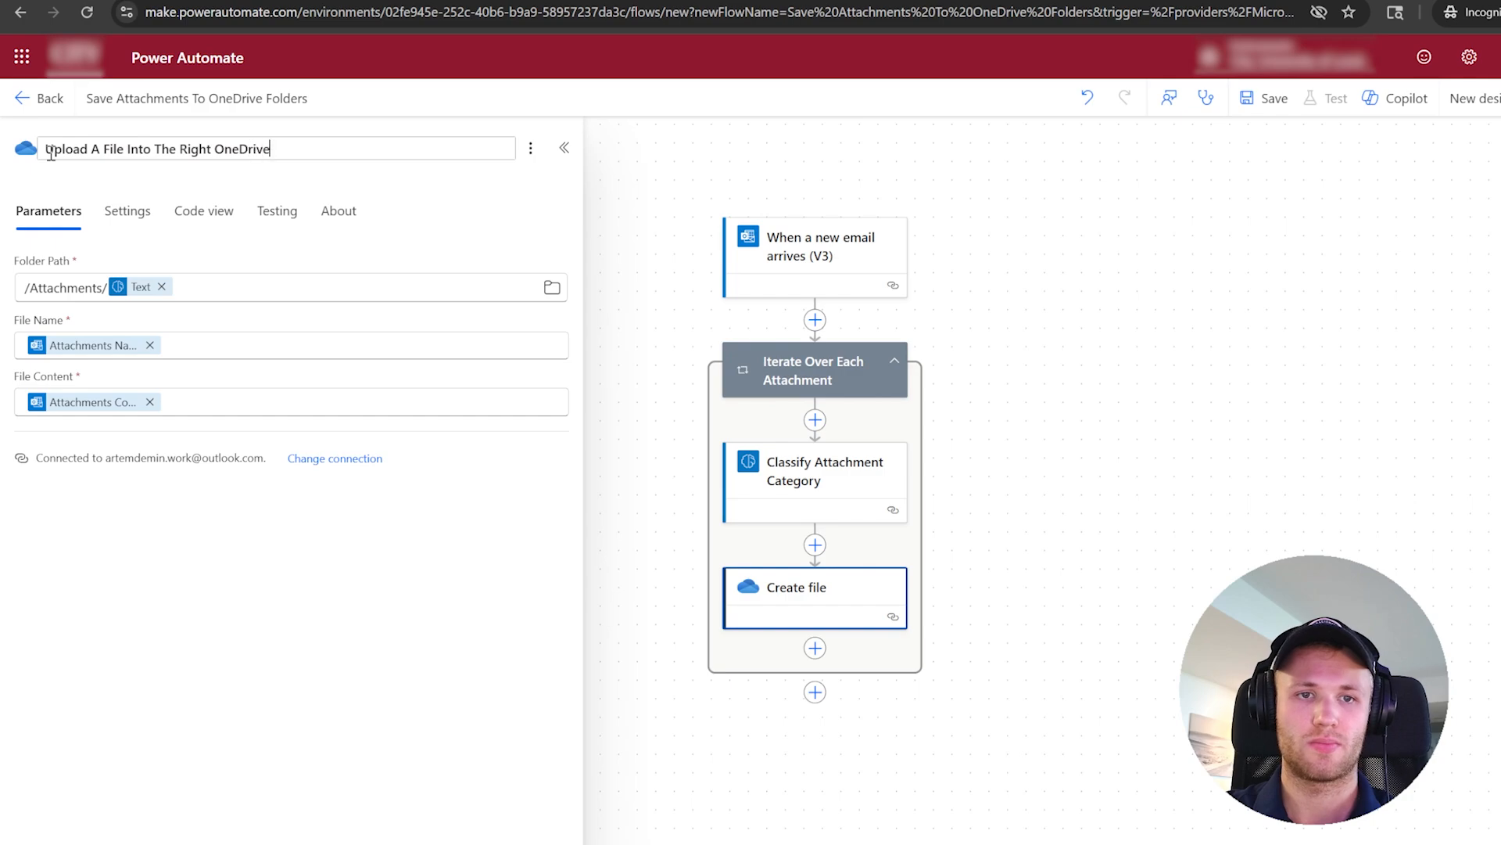
text( Folder)
click(1130, 480)
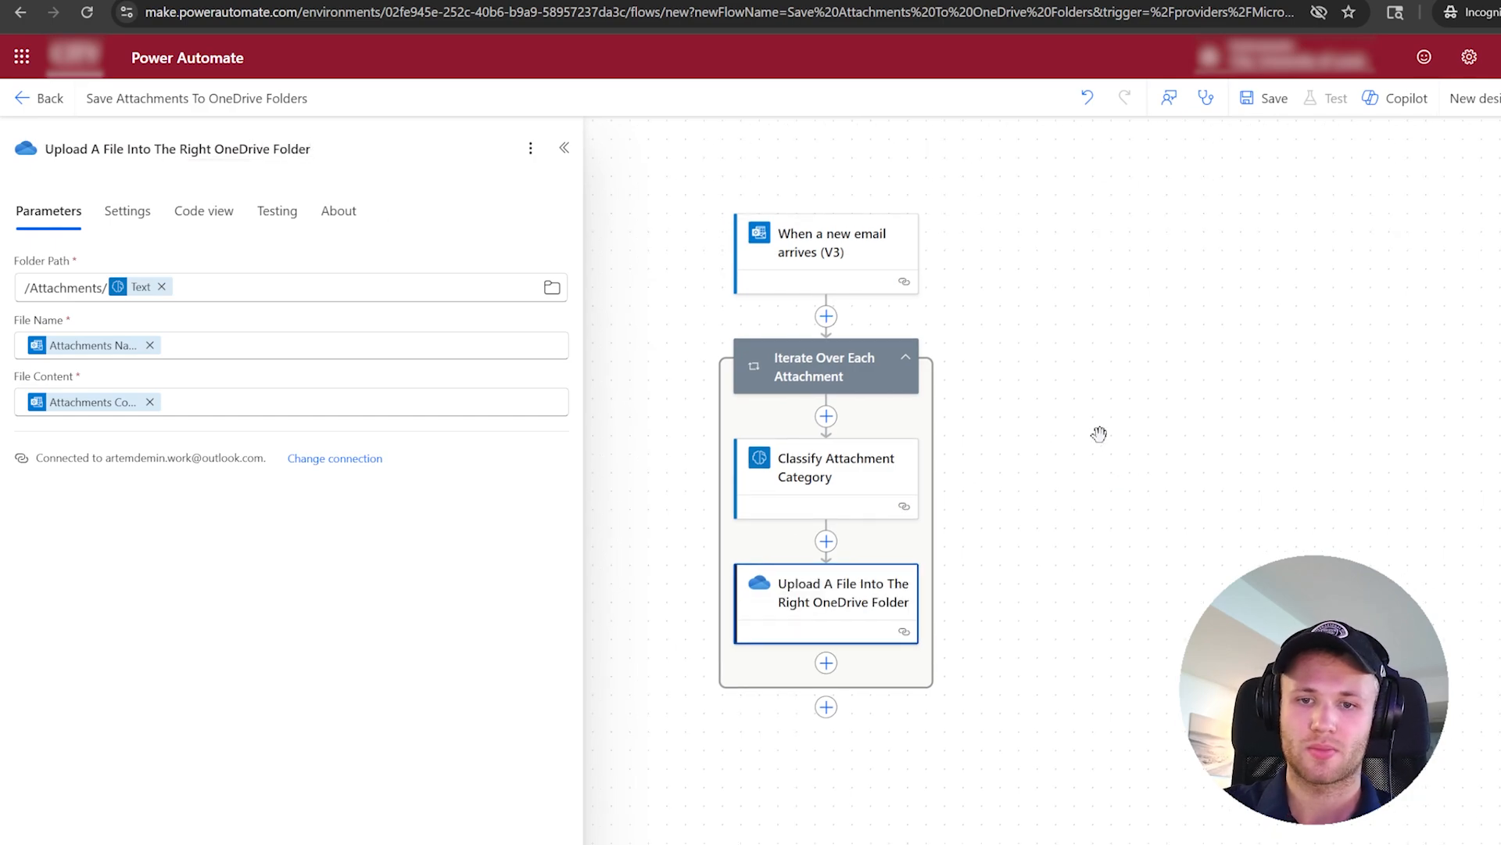
click(1264, 98)
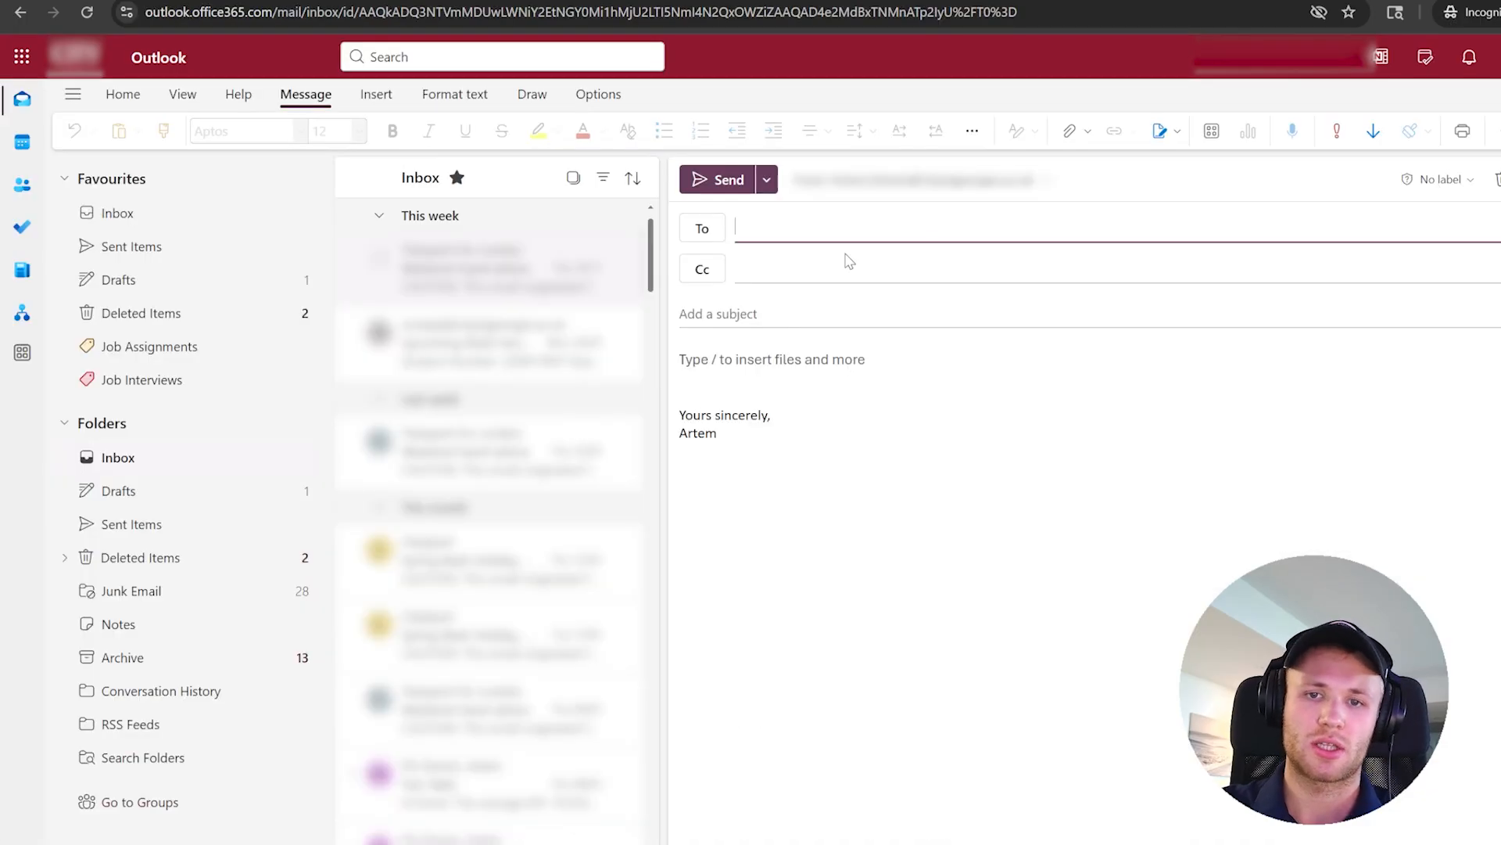
In the new Outlook email, enter the recipient and set the subject to "Test".
click(843, 234)
click(771, 307)
click(771, 316)
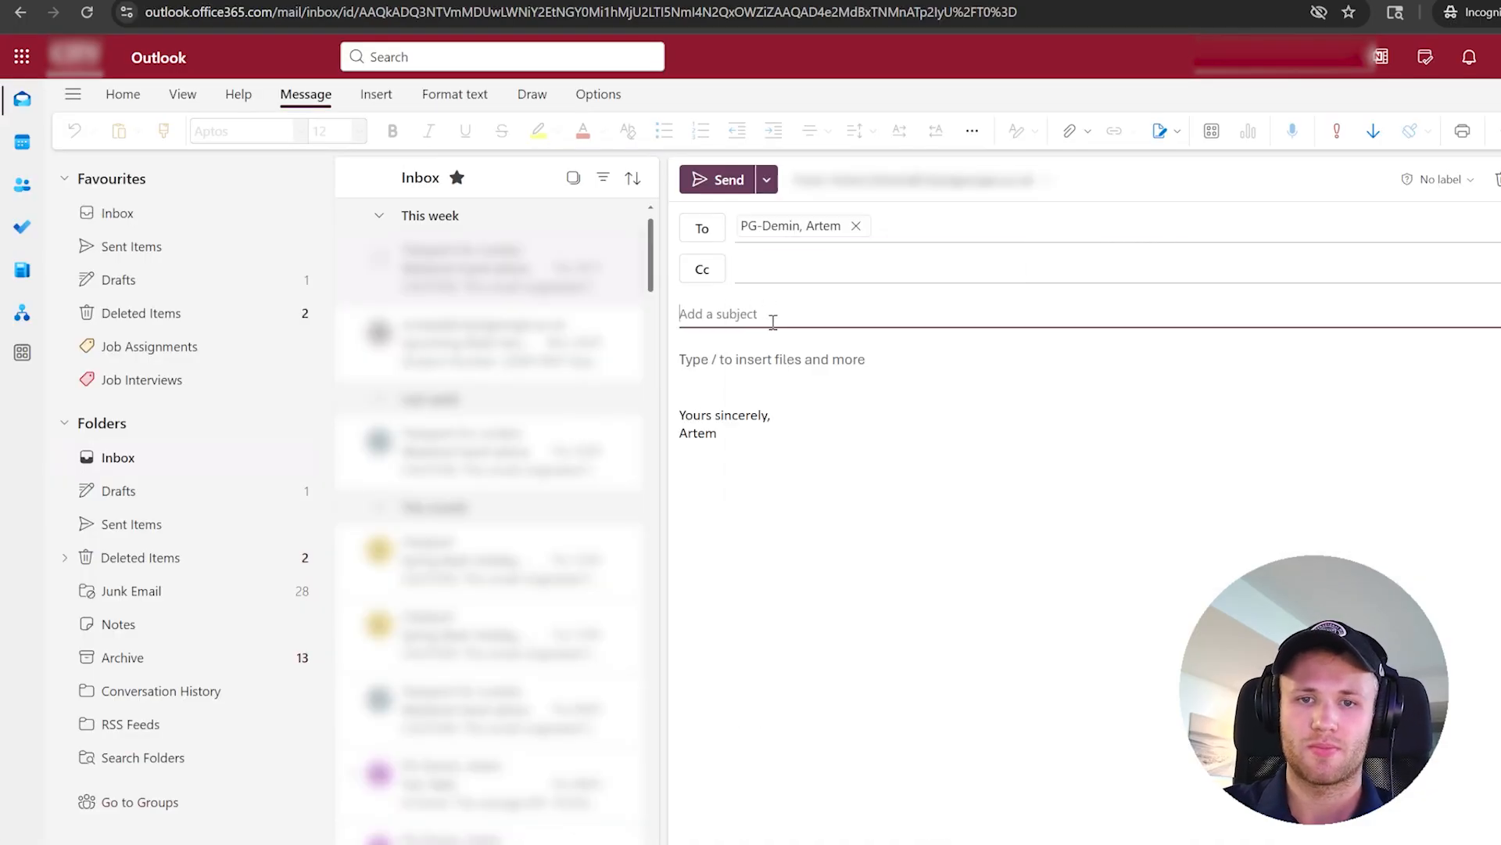
text(Test)
Attach 1235.pdf, Accounts_Payable_Report.pdf, IT Notice.pdf and Payroll Letter.pdf from the computer to the email.
click(886, 364)
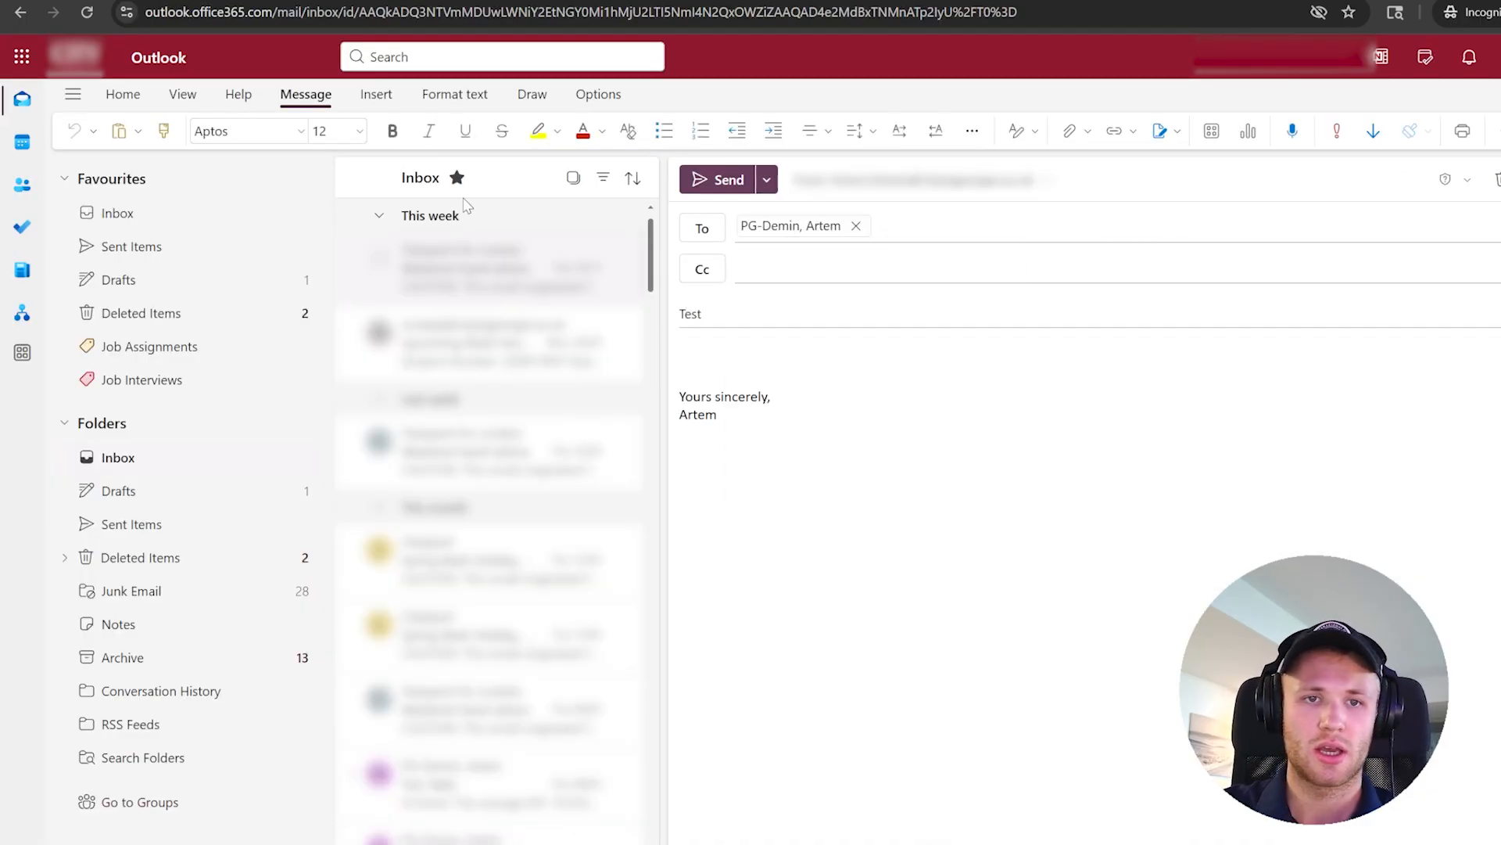
click(376, 94)
click(106, 131)
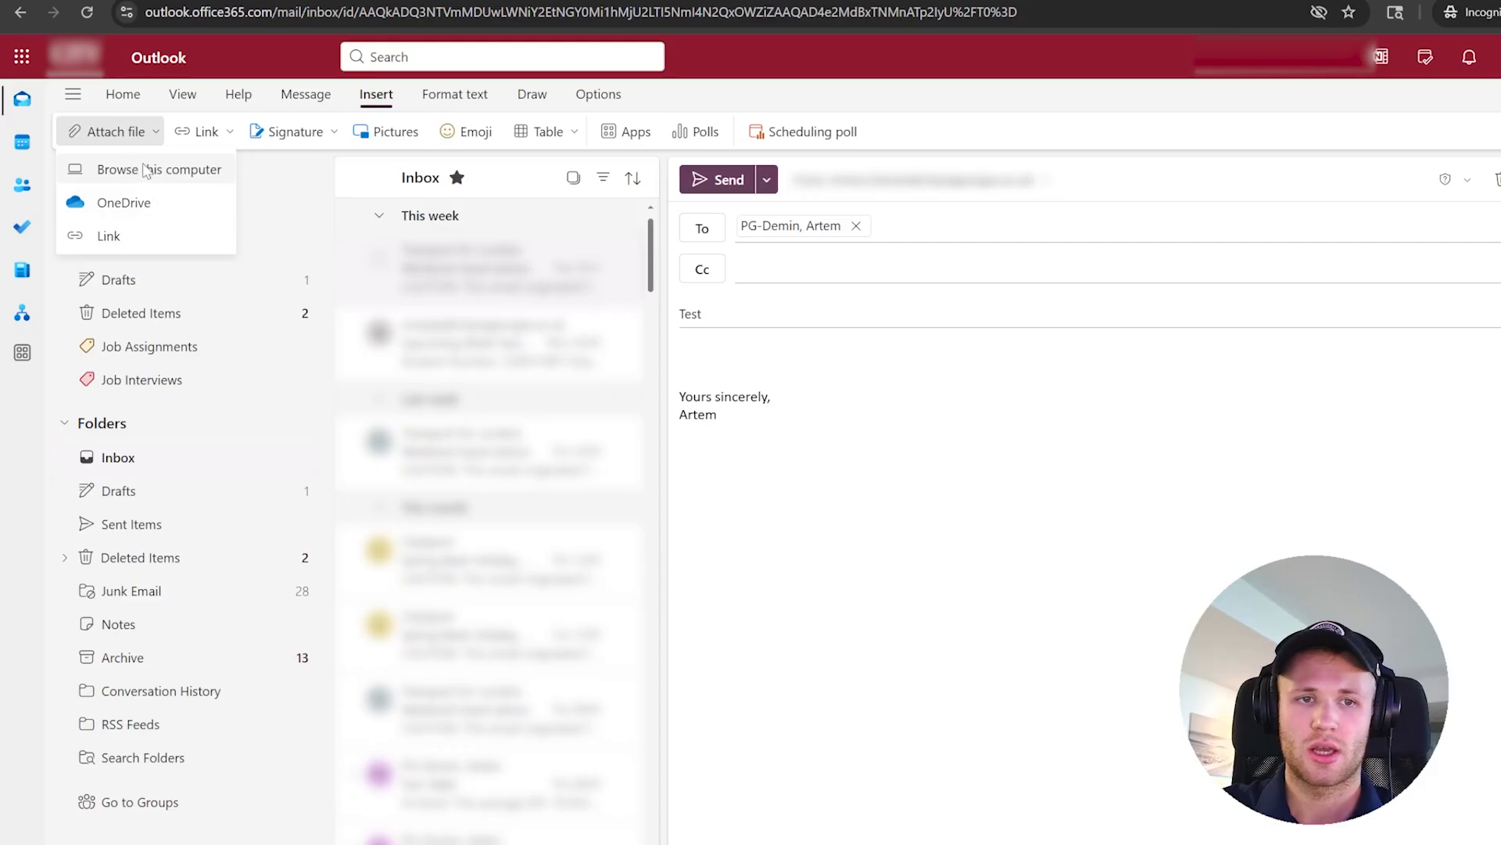
click(139, 179)
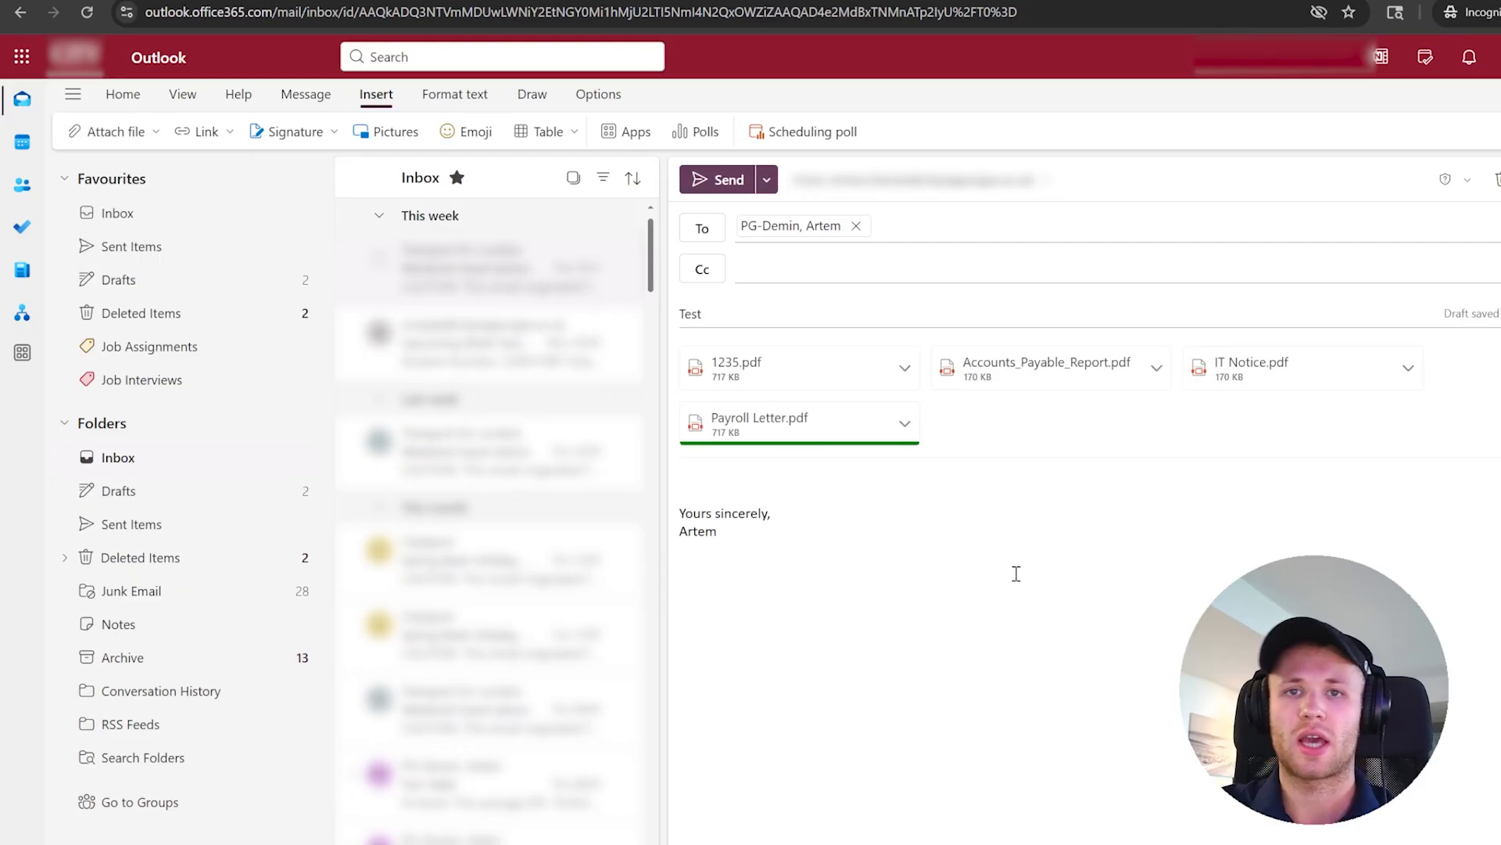
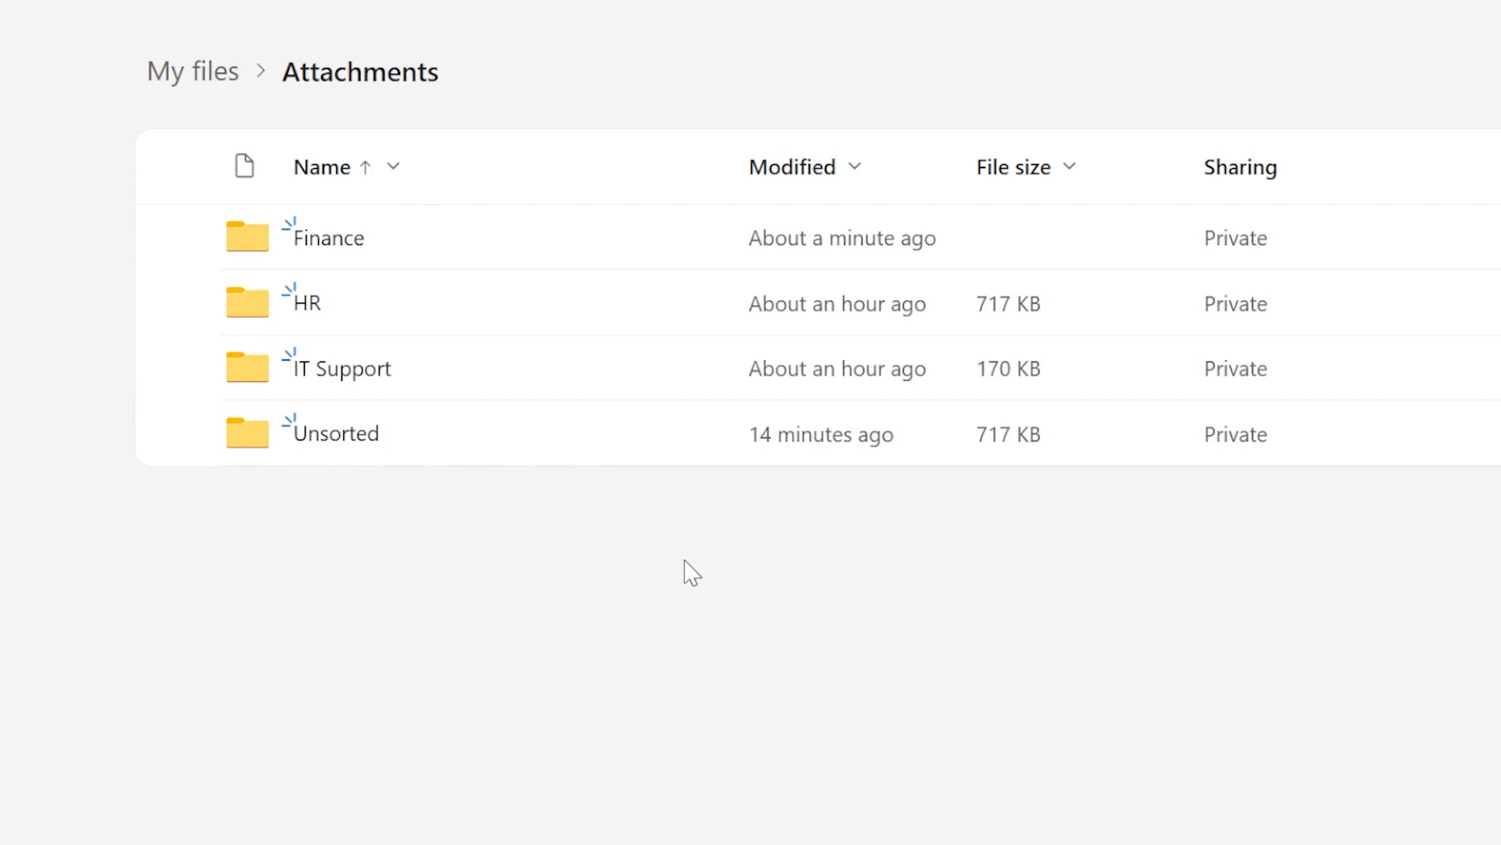
In OneDrive's Attachments folder, check the contents of the Finance, HR, IT Support and Unsorted subfolders in turn.
click(353, 249)
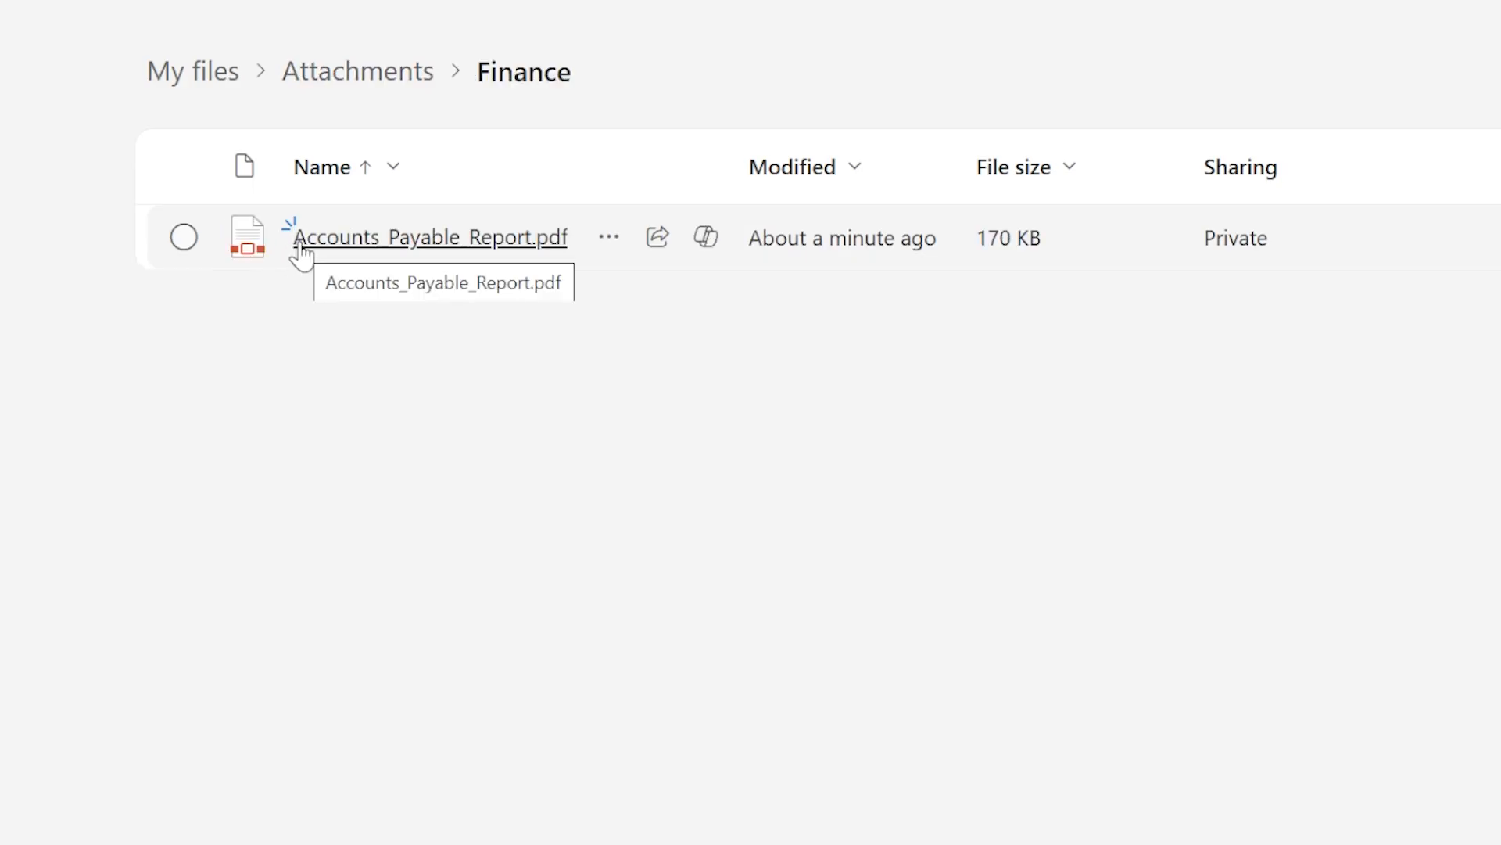
click(365, 78)
click(317, 302)
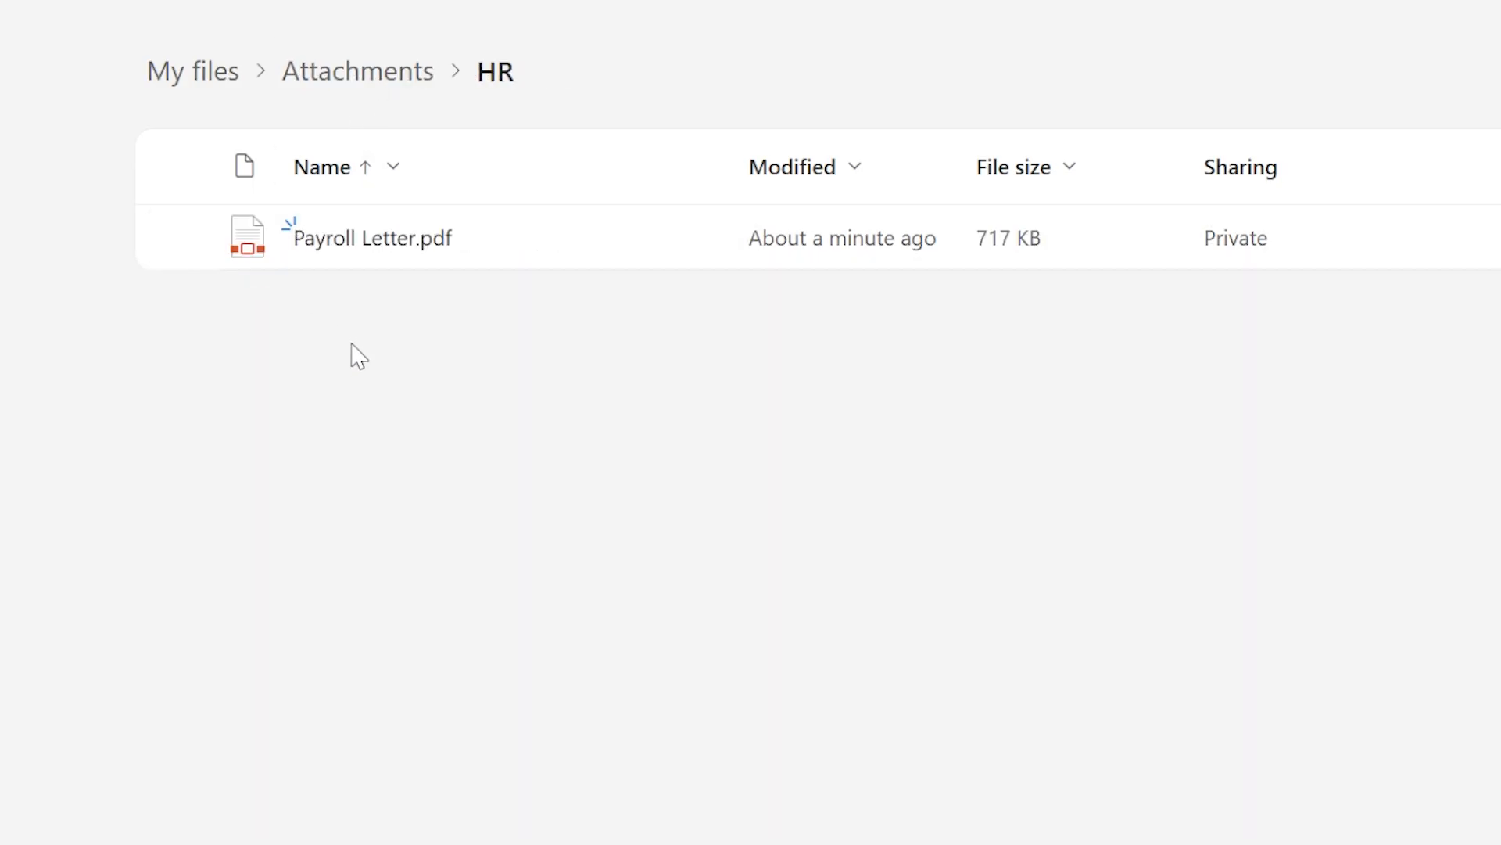
click(368, 74)
click(358, 366)
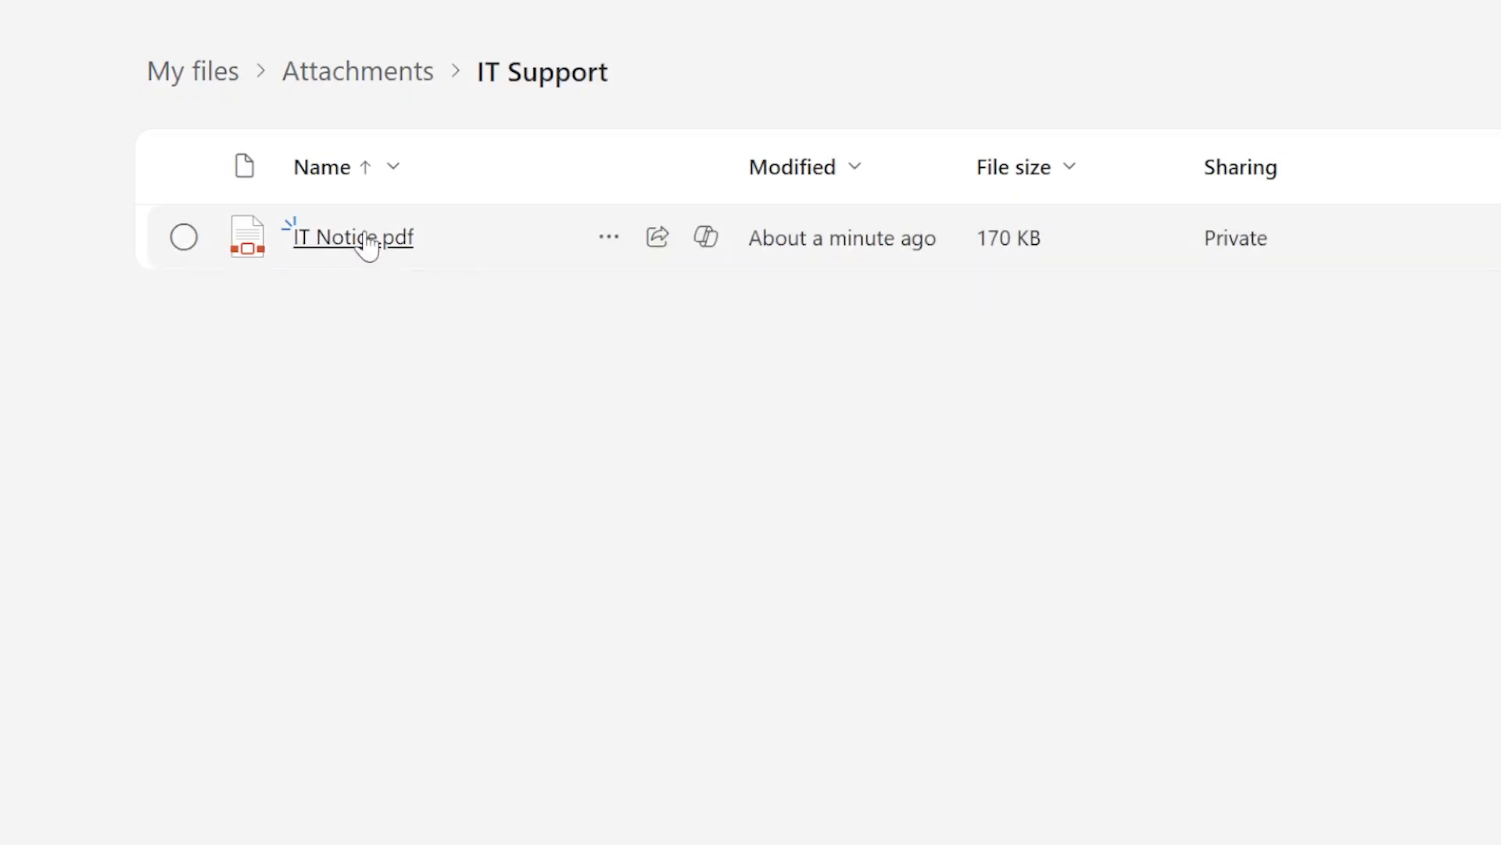
click(368, 78)
click(348, 432)
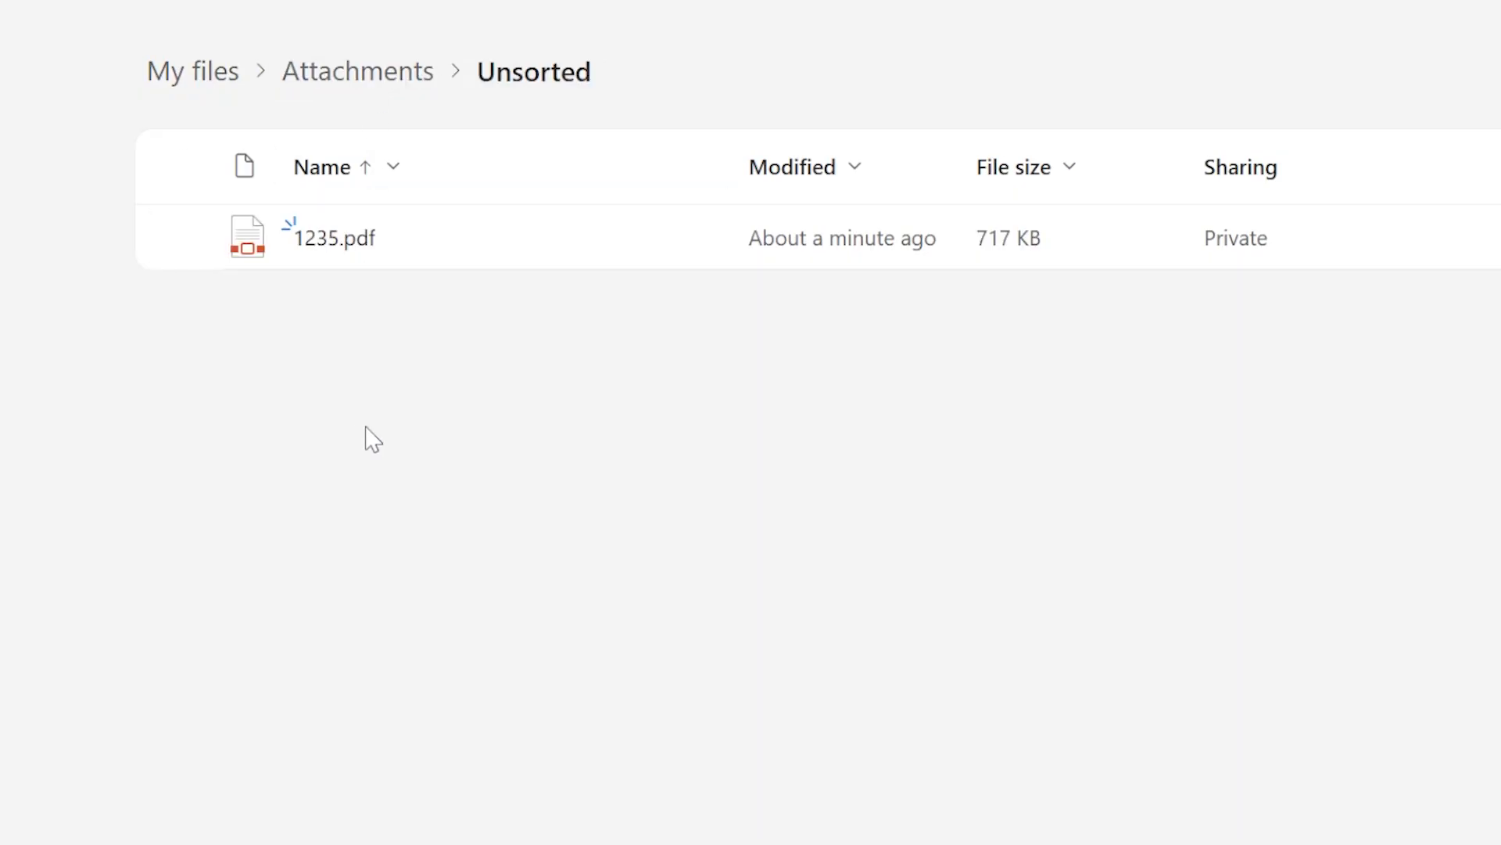